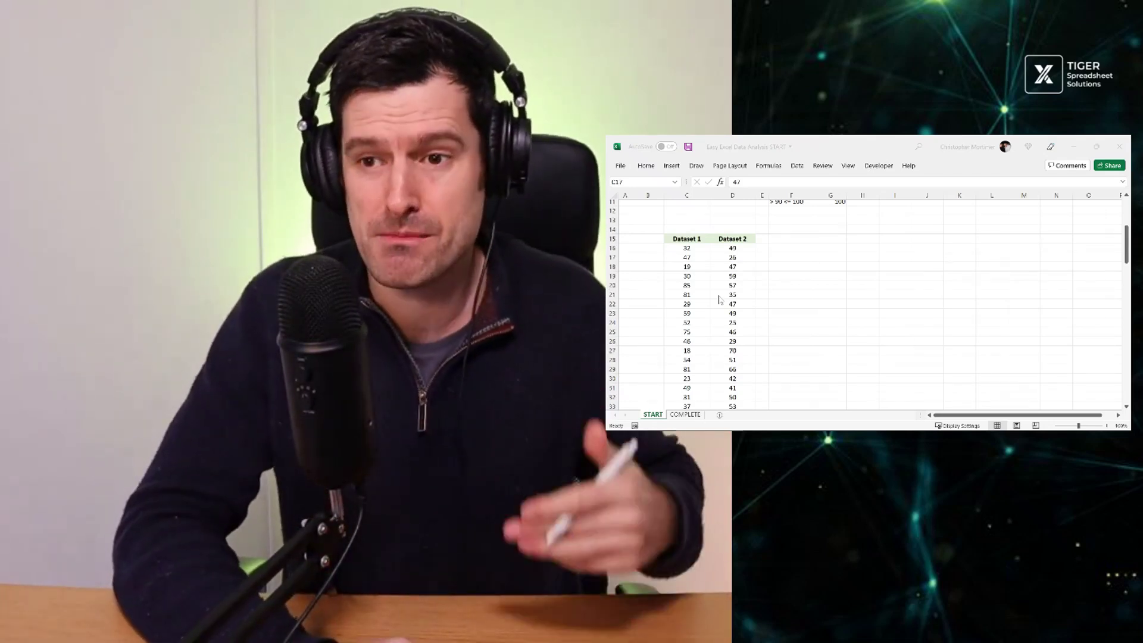
# Step: Scan down the Dataset 1 values in column C to row 53, then return to the top
pyautogui.click(696, 268)
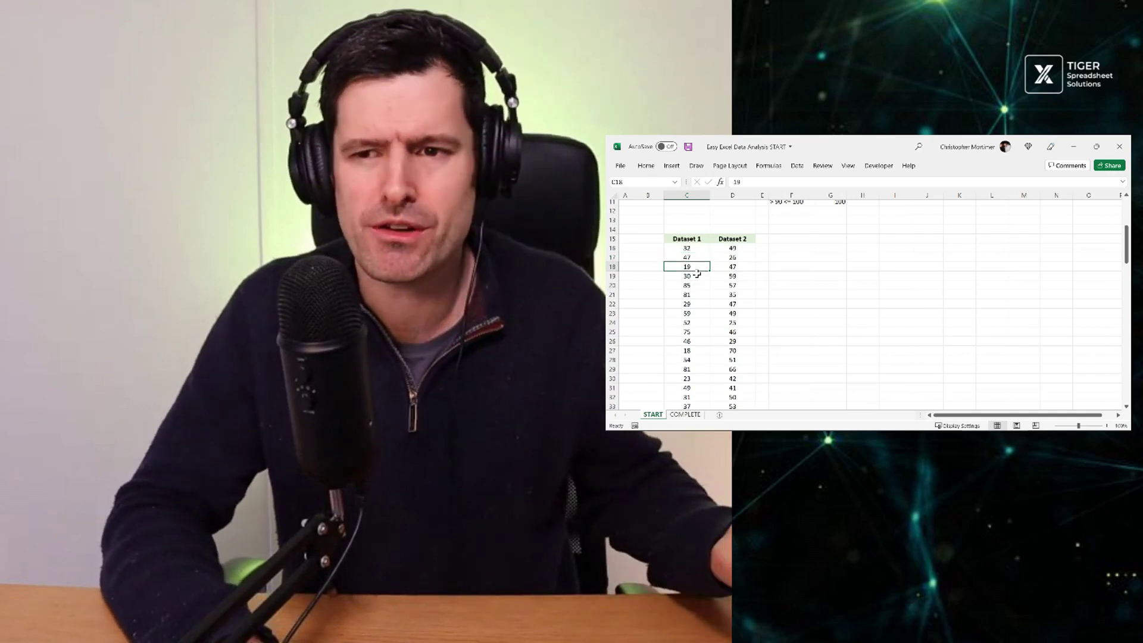
pyautogui.press('Down')
pyautogui.press('Down')
pyautogui.press('Down')
pyautogui.press('Down')
pyautogui.press('Down')
pyautogui.press('Down')
pyautogui.press('Down')
pyautogui.press('Down')
pyautogui.press('Down')
pyautogui.press('Down')
pyautogui.press('Down')
pyautogui.press('Down')
pyautogui.press('Down')
pyautogui.press('Down')
pyautogui.press('Down')
pyautogui.press('Down')
pyautogui.press('Down')
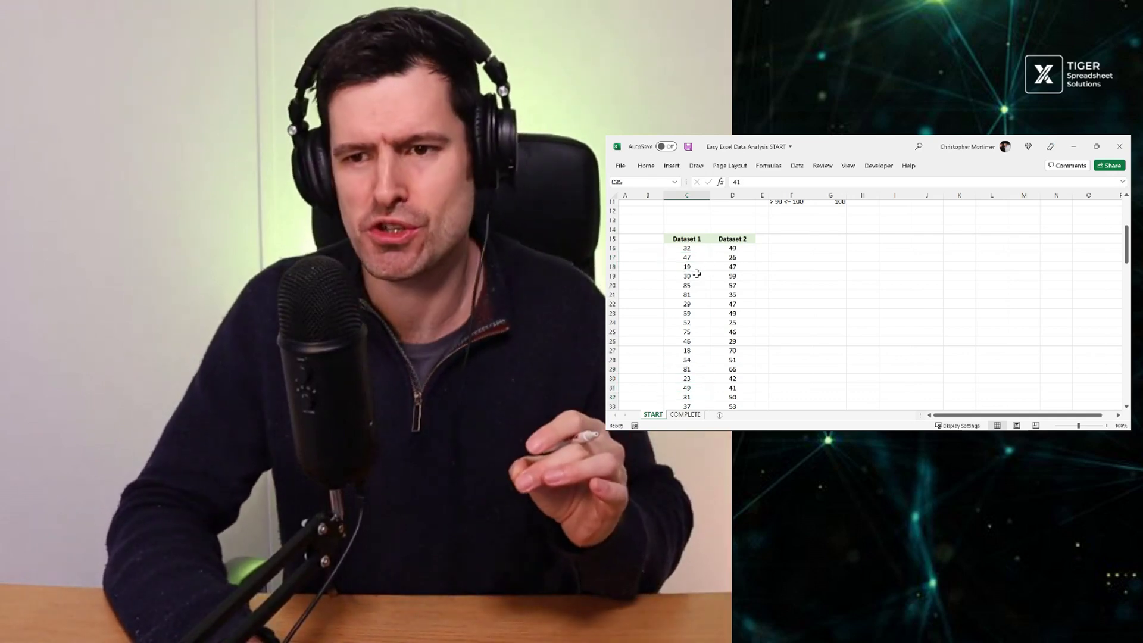
pyautogui.press('Down')
pyautogui.press('Down')
pyautogui.press('Down')
pyautogui.press('Down')
pyautogui.press('Down')
pyautogui.press('Down')
pyautogui.press('Down')
pyautogui.press('Down')
pyautogui.press('Down')
pyautogui.press('Down')
pyautogui.press('Down')
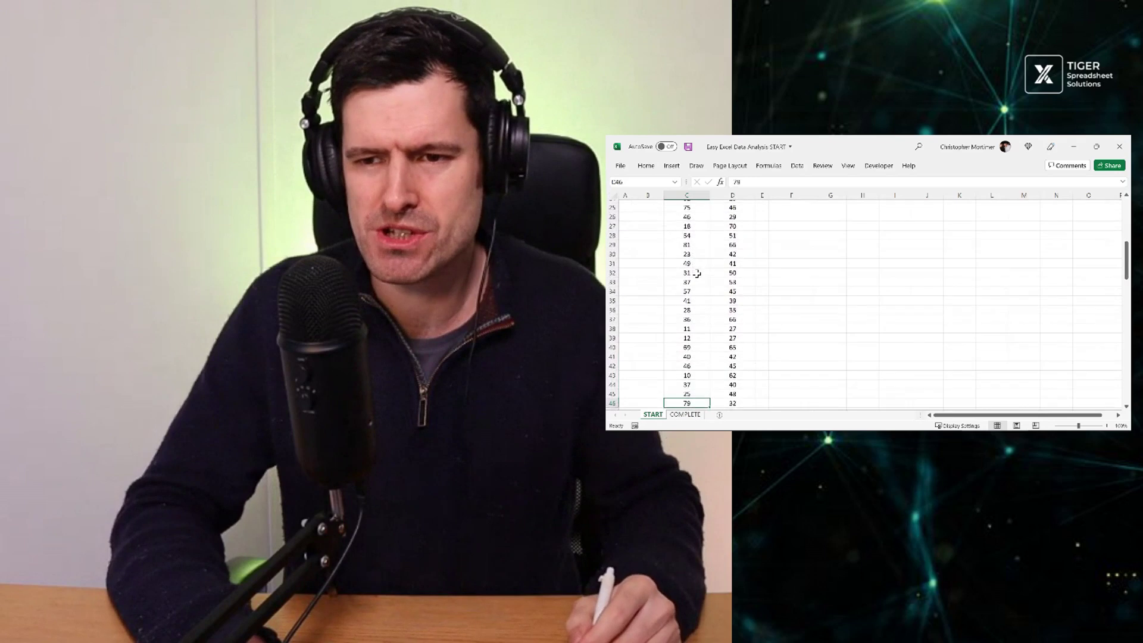
pyautogui.press('Down')
pyautogui.press('Down')
pyautogui.press('Down')
pyautogui.press('Down')
pyautogui.press('Down')
pyautogui.press('Down')
pyautogui.press('Down')
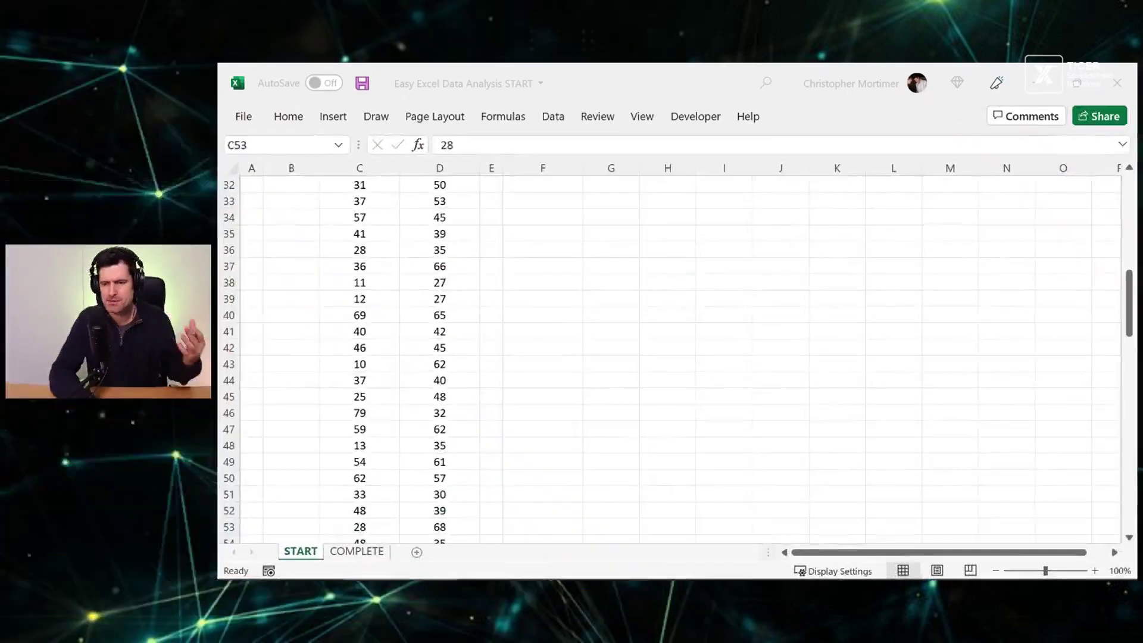
pyautogui.click(361, 340)
pyautogui.click(360, 342)
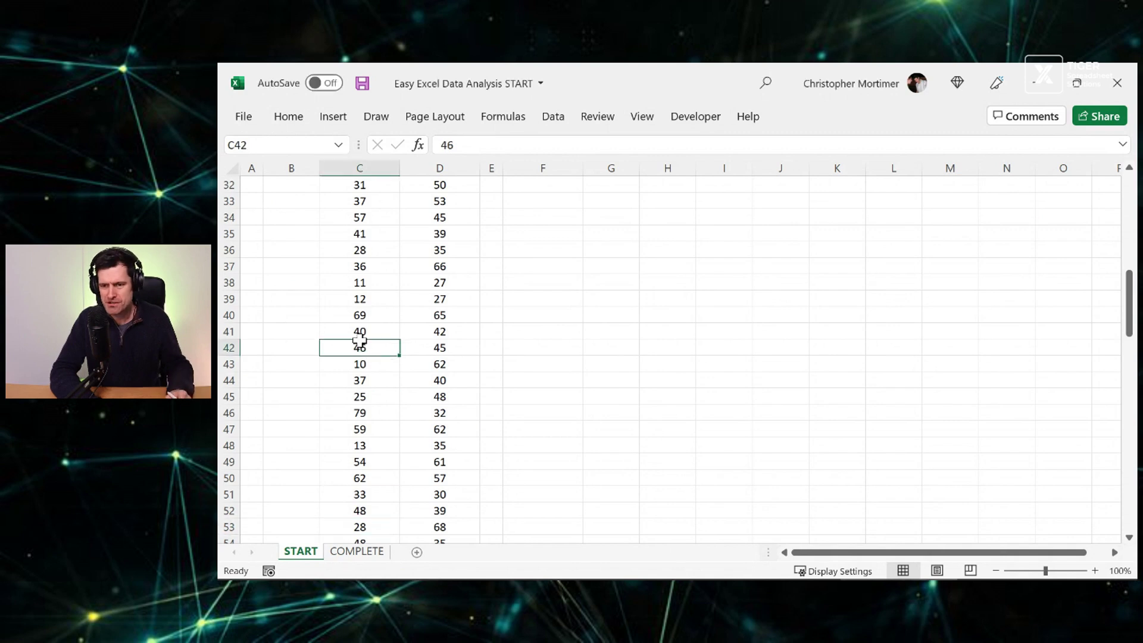
pyautogui.hotkey('ctrl', 'Up')
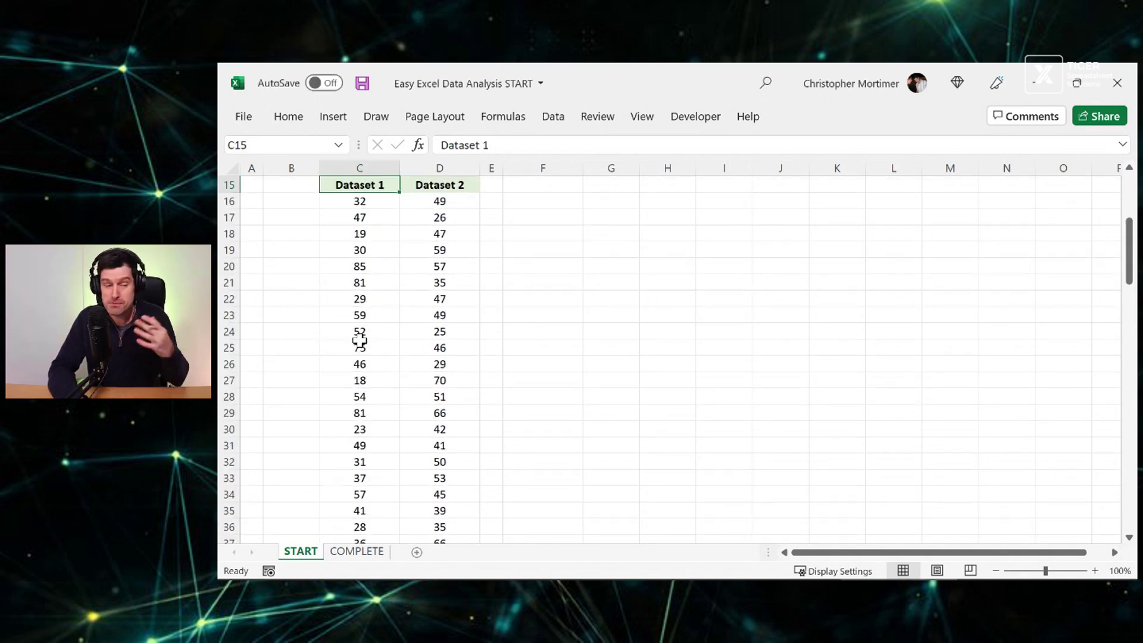
pyautogui.press('Up')
pyautogui.press('Up')
pyautogui.press('Up')
pyautogui.press('Up')
pyautogui.press('Up')
pyautogui.press('Up')
pyautogui.press('Up')
pyautogui.press('Up')
pyautogui.press('Up')
pyautogui.press('Up')
pyautogui.press('Up')
pyautogui.press('Up')
pyautogui.press('Up')
# Step: Enter =AVERAGE($C$16:$C$115) in C3 for the Dataset 1 mean, 48.04
pyautogui.press('Down')
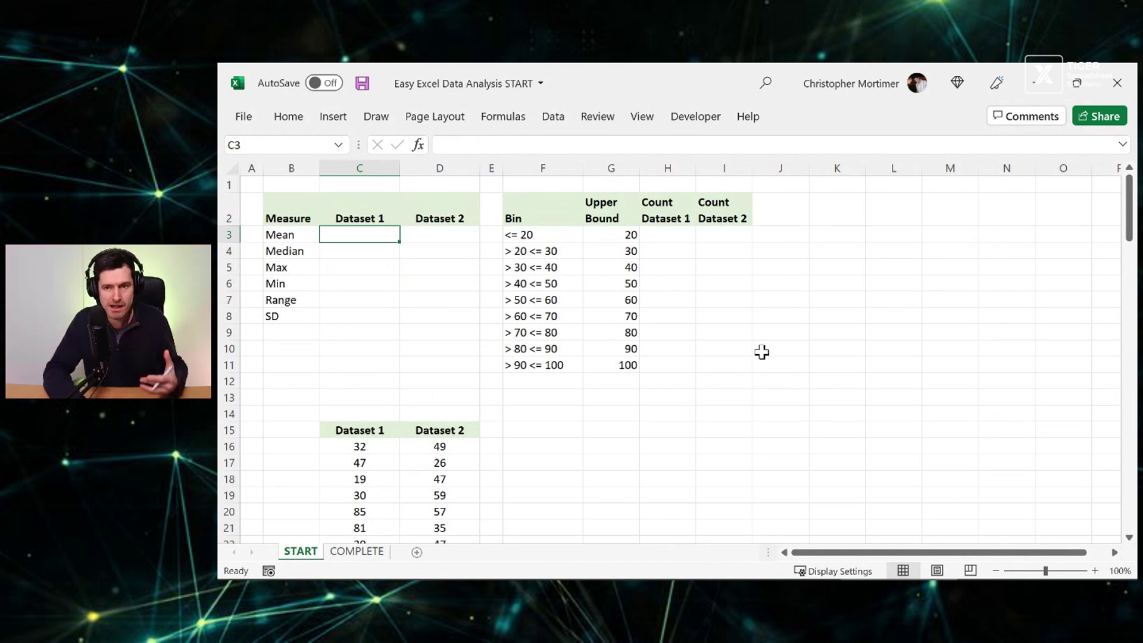
pyautogui.write('=av')
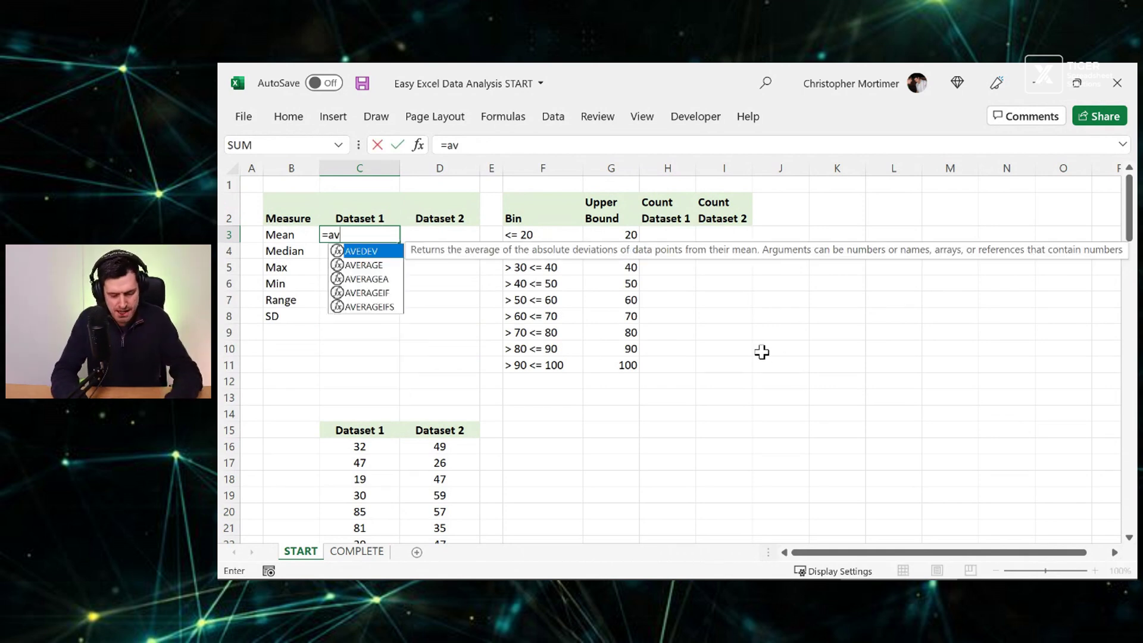
pyautogui.write('erage(')
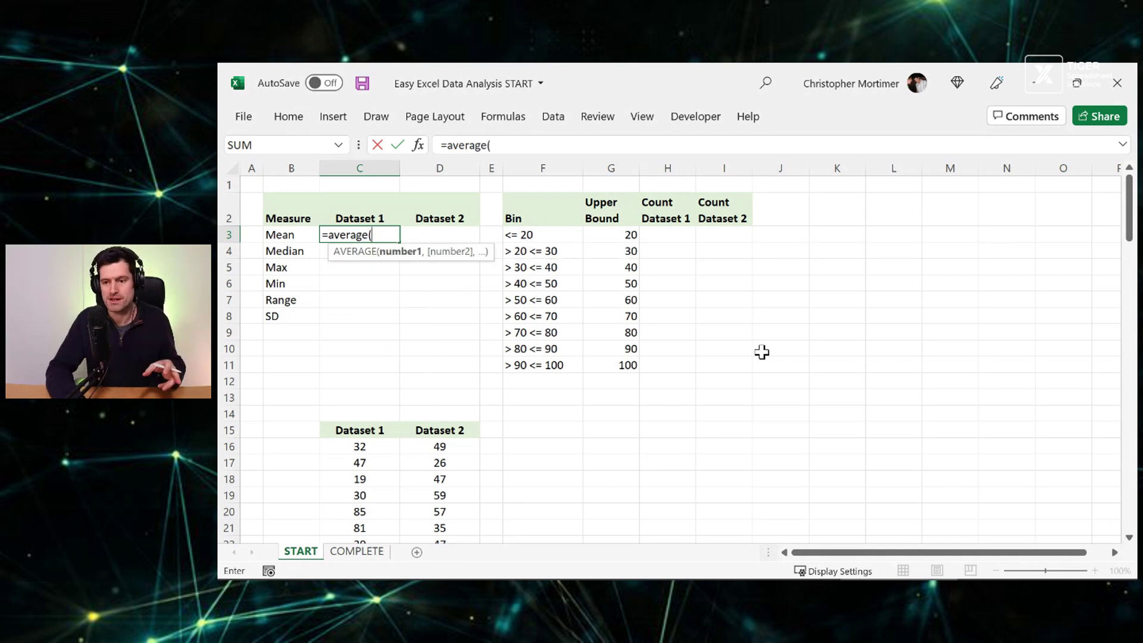
pyautogui.press('Down')
pyautogui.press('Down')
pyautogui.press('Down')
pyautogui.press('Down')
pyautogui.press('Down')
pyautogui.press('Down')
pyautogui.press('Down')
pyautogui.press('Down')
pyautogui.press('Down')
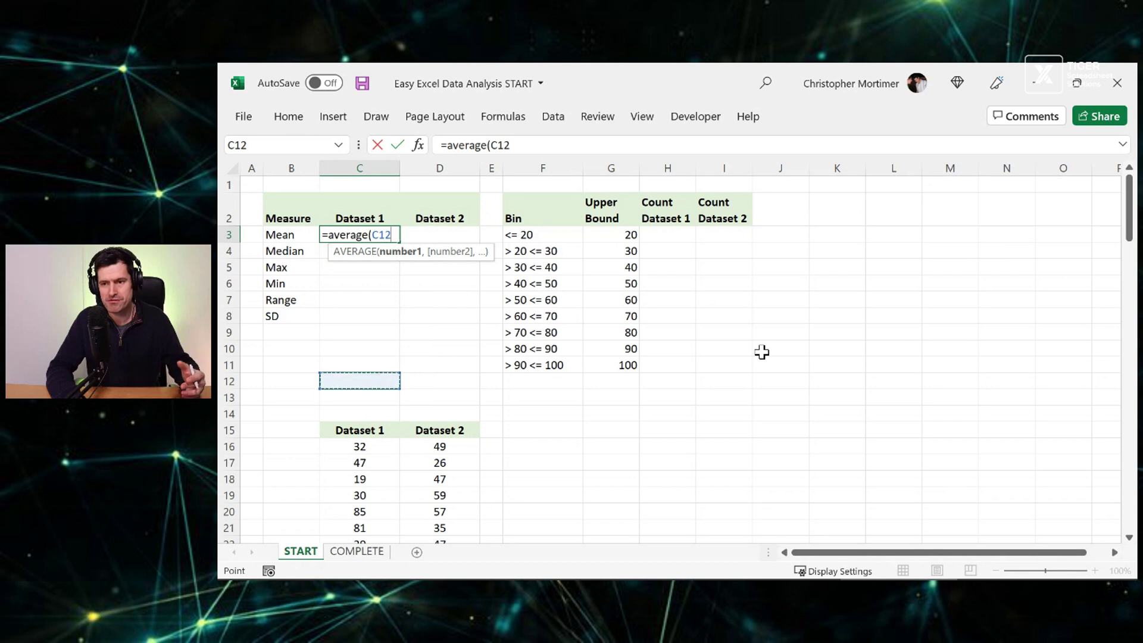
pyautogui.press('Down')
pyautogui.press('Down')
pyautogui.press('Down')
pyautogui.press('Down')
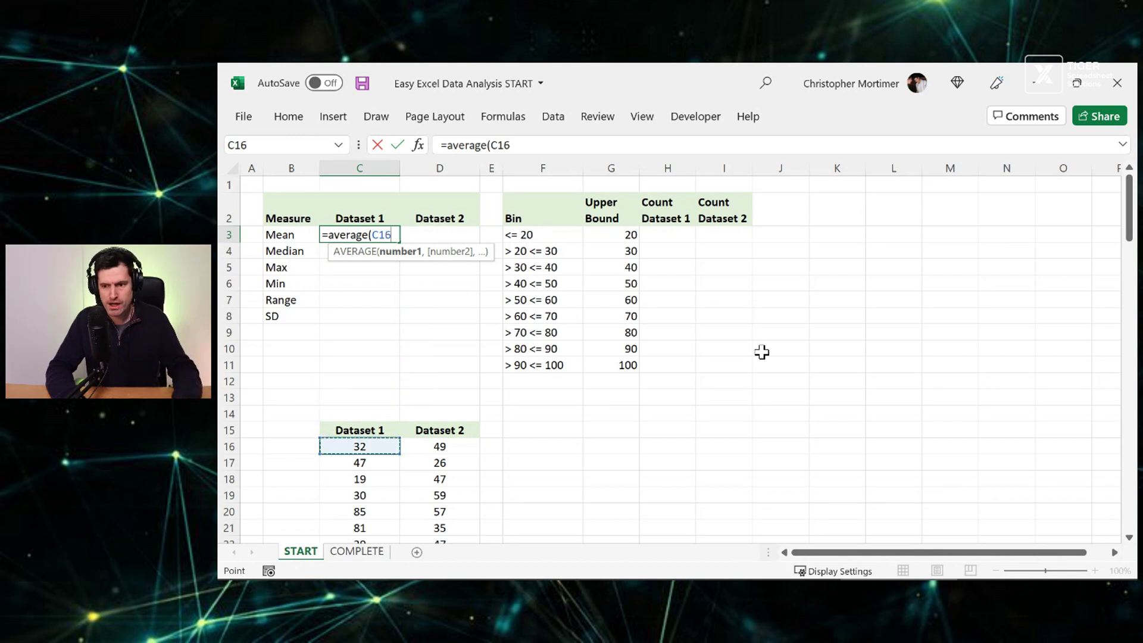
pyautogui.hotkey('ctrl', 'shift', 'Down')
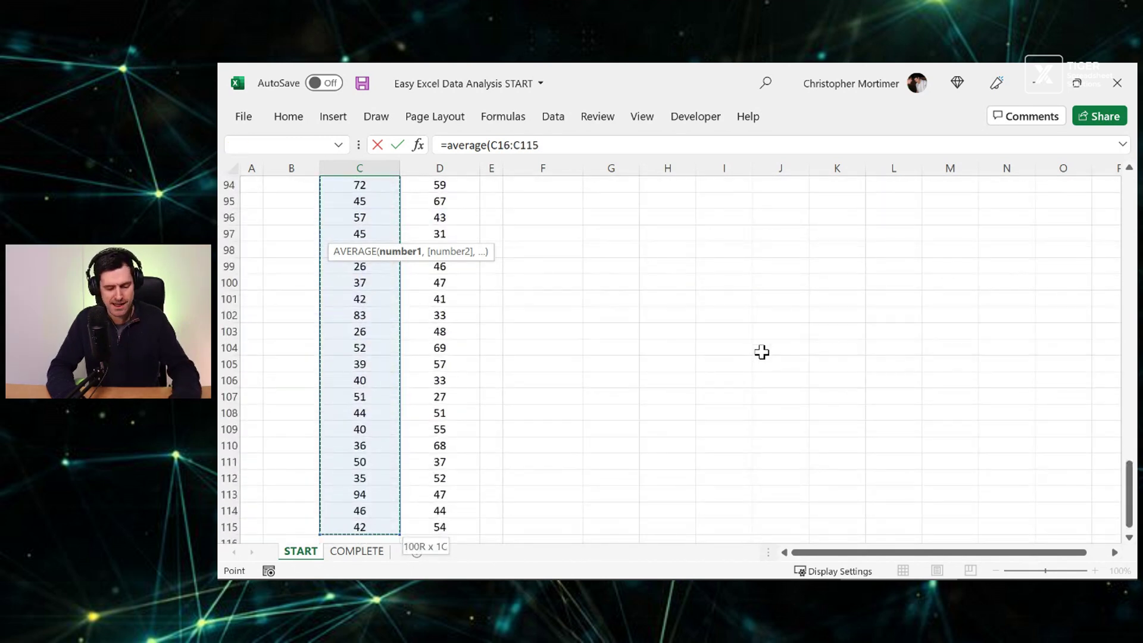
pyautogui.press('F4')
pyautogui.press('Return')
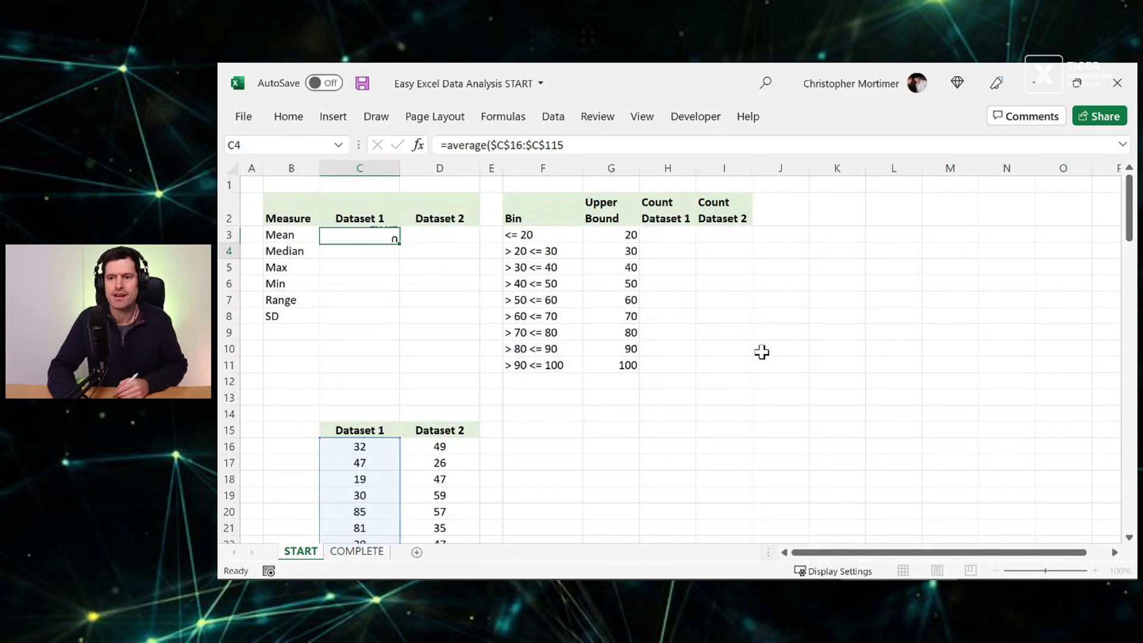
# Step: Enter =AVERAGE($D$16:$D$115) in D3 for the Dataset 2 mean, 47.04
pyautogui.press('Up')
pyautogui.press('Right')
pyautogui.write('=')
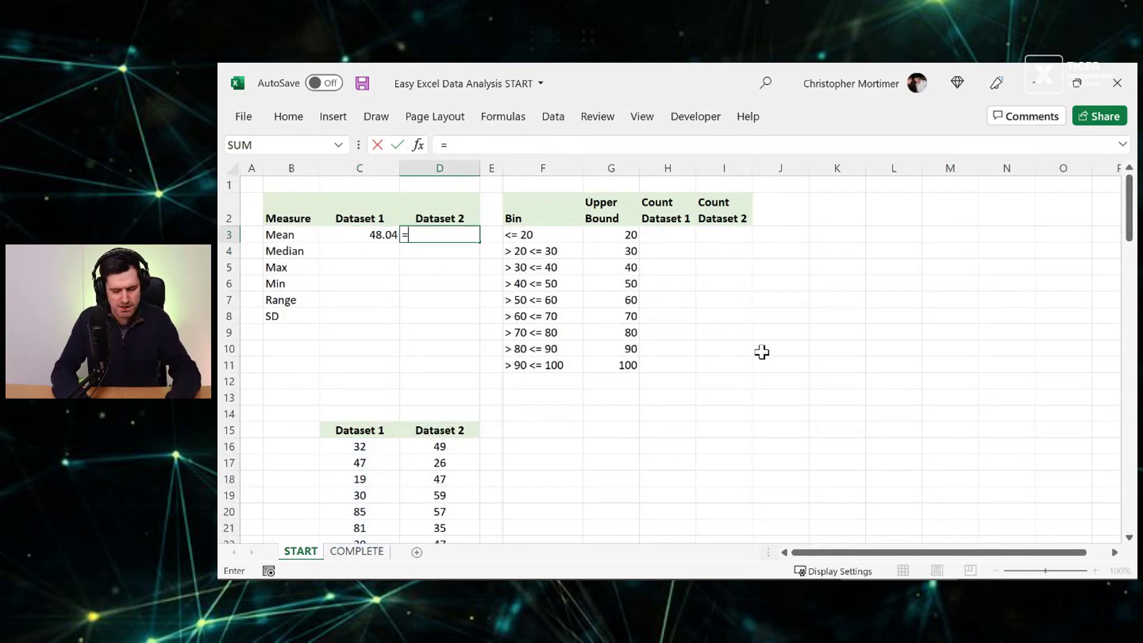
pyautogui.write('average(')
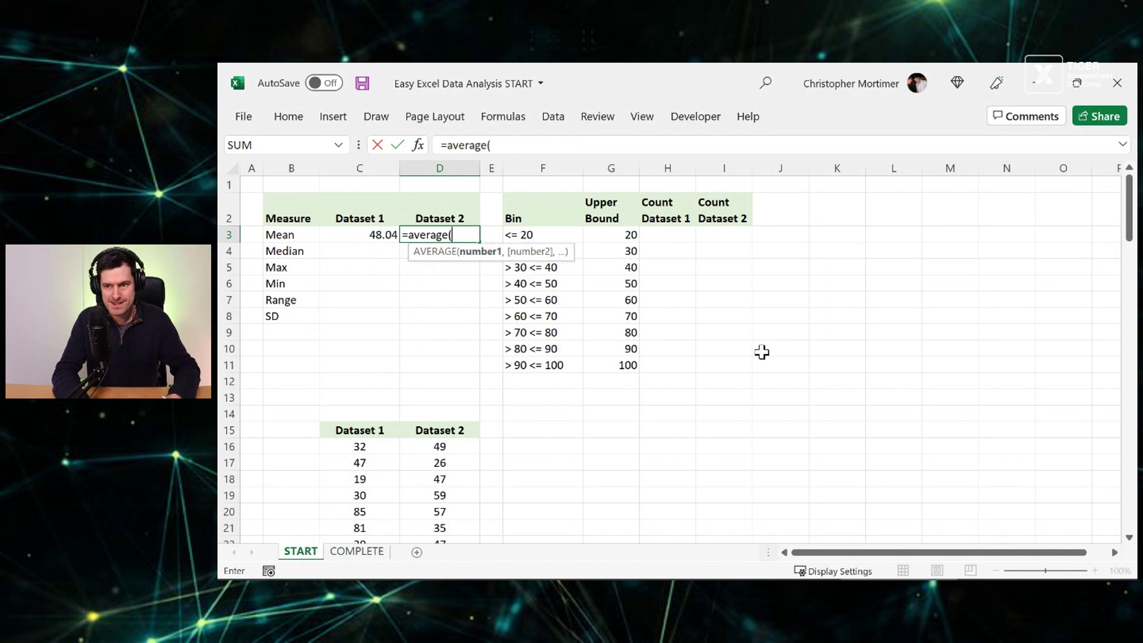
pyautogui.press('Down')
pyautogui.press('Down')
pyautogui.press('Down')
pyautogui.press('Down')
pyautogui.press('Down')
pyautogui.press('Down')
pyautogui.press('Down')
pyautogui.press('Down')
pyautogui.press('Down')
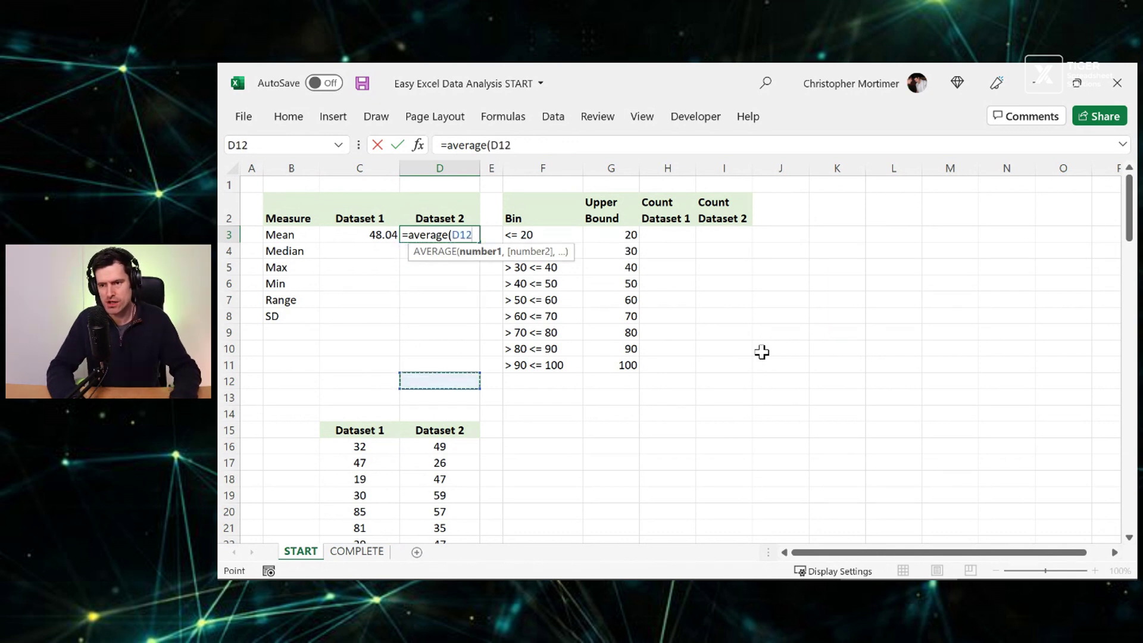
pyautogui.press('Down')
pyautogui.press('Down')
pyautogui.press('Down')
pyautogui.press('Down')
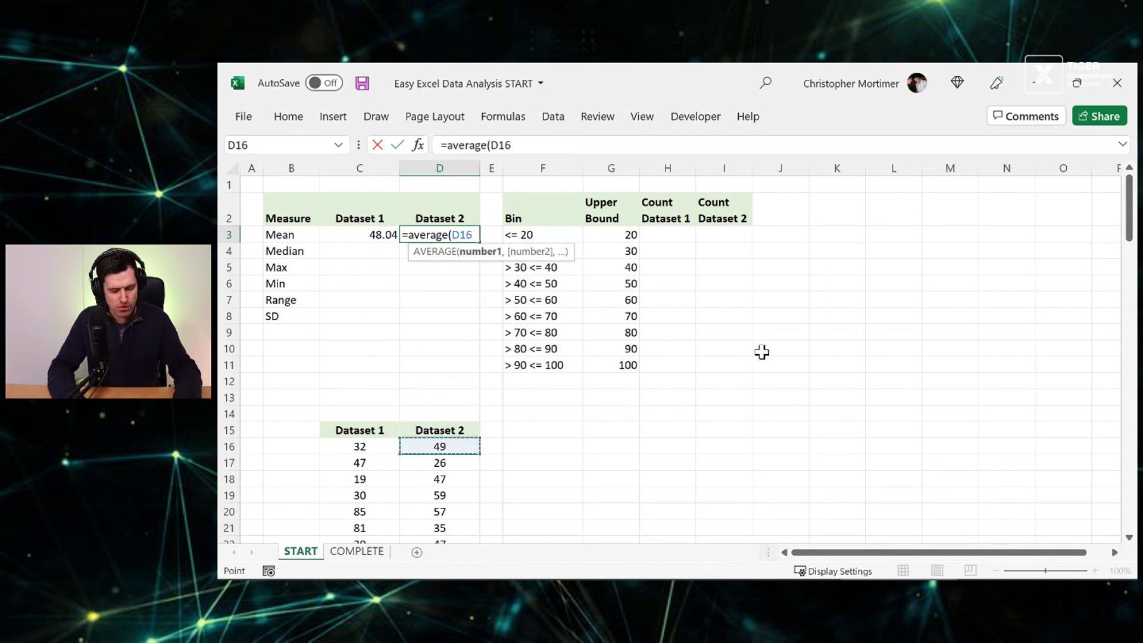
pyautogui.hotkey('ctrl', 'shift', 'Down')
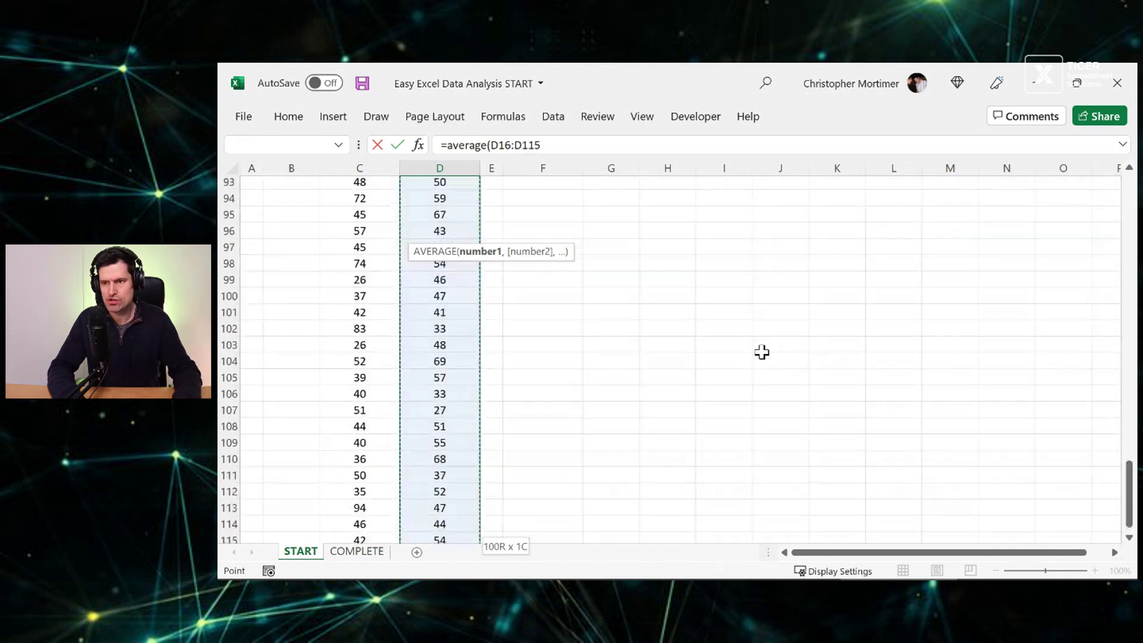
pyautogui.press('F4')
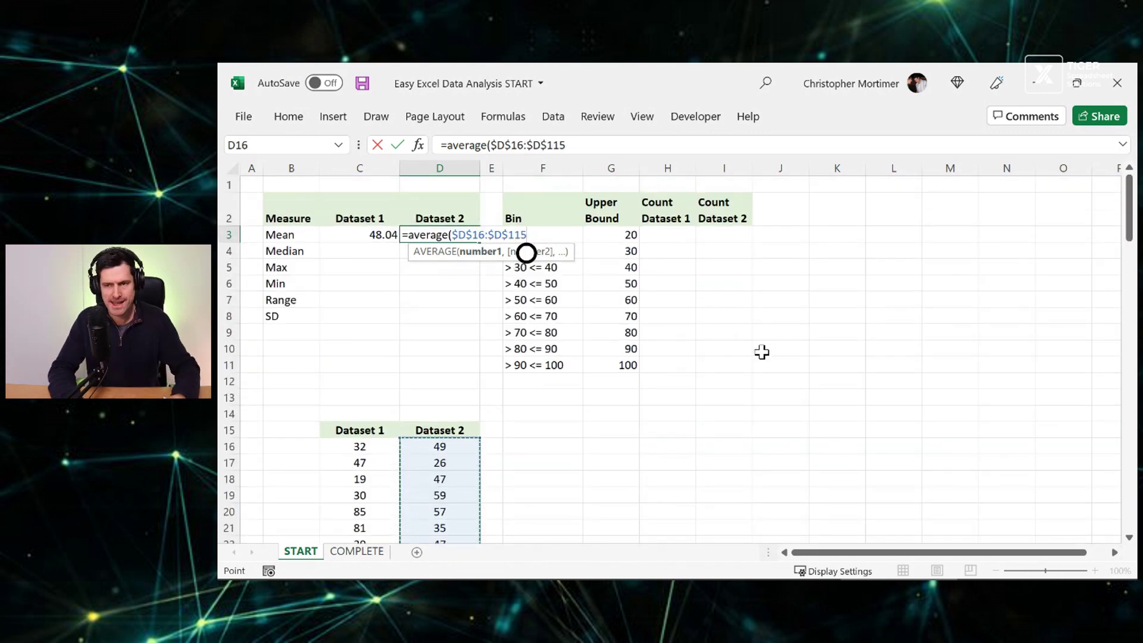
pyautogui.press('Return')
pyautogui.press('Up')
pyautogui.press('Left')
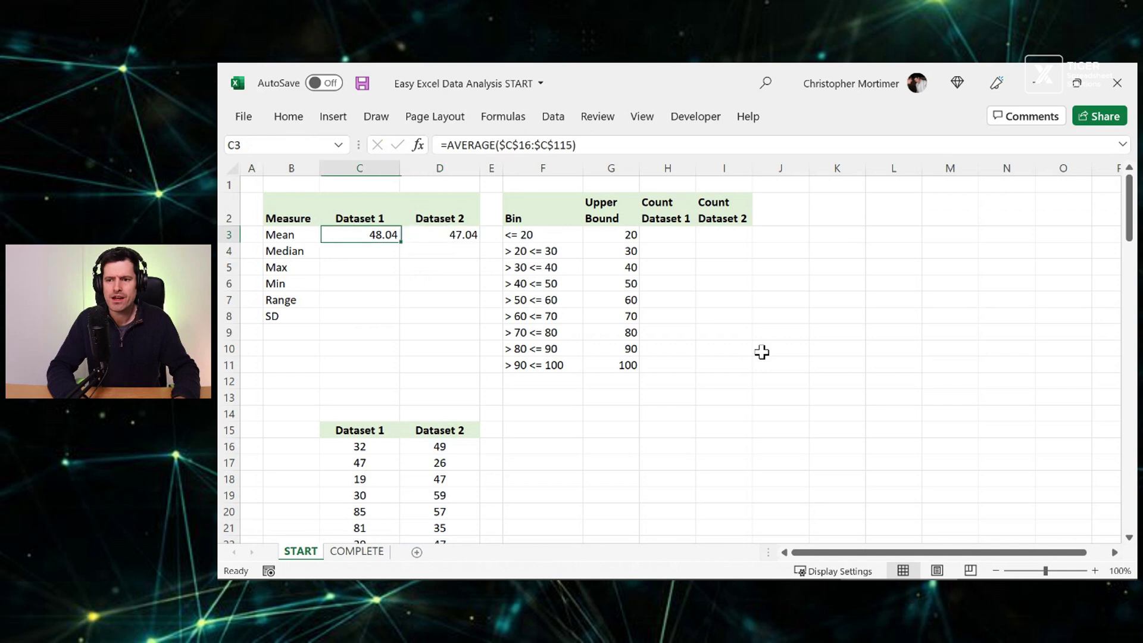
# Step: Select both Mean results in C3:D3
pyautogui.hotkey('shift', 'Right')
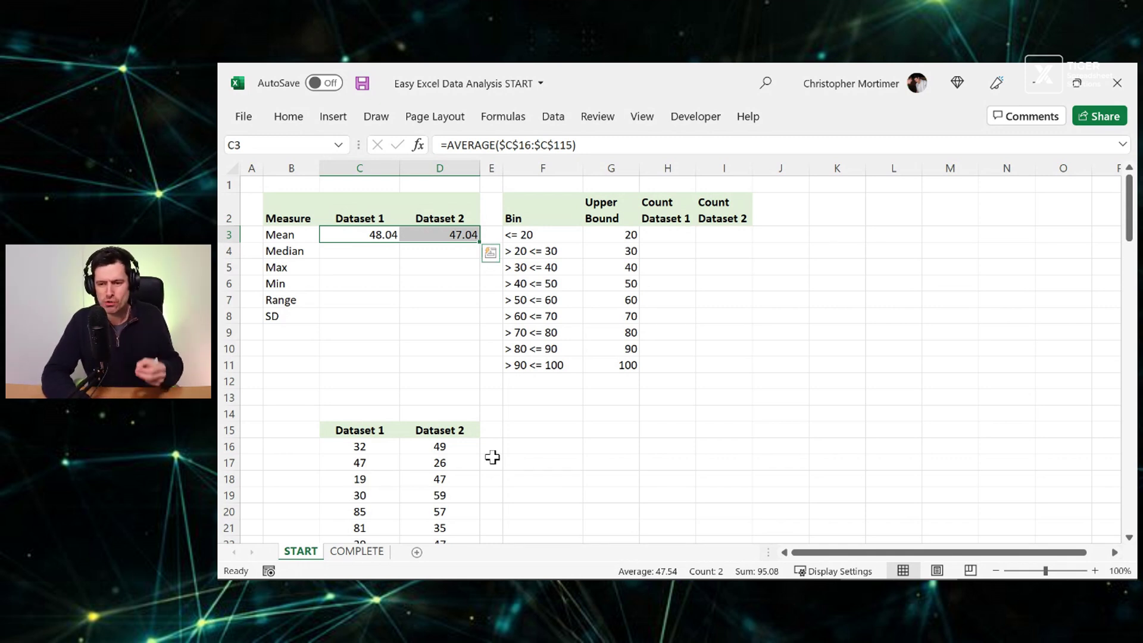
# Step: Check bar values on the COMPLETE sheet's chart, then return to the START sheet
pyautogui.click(369, 556)
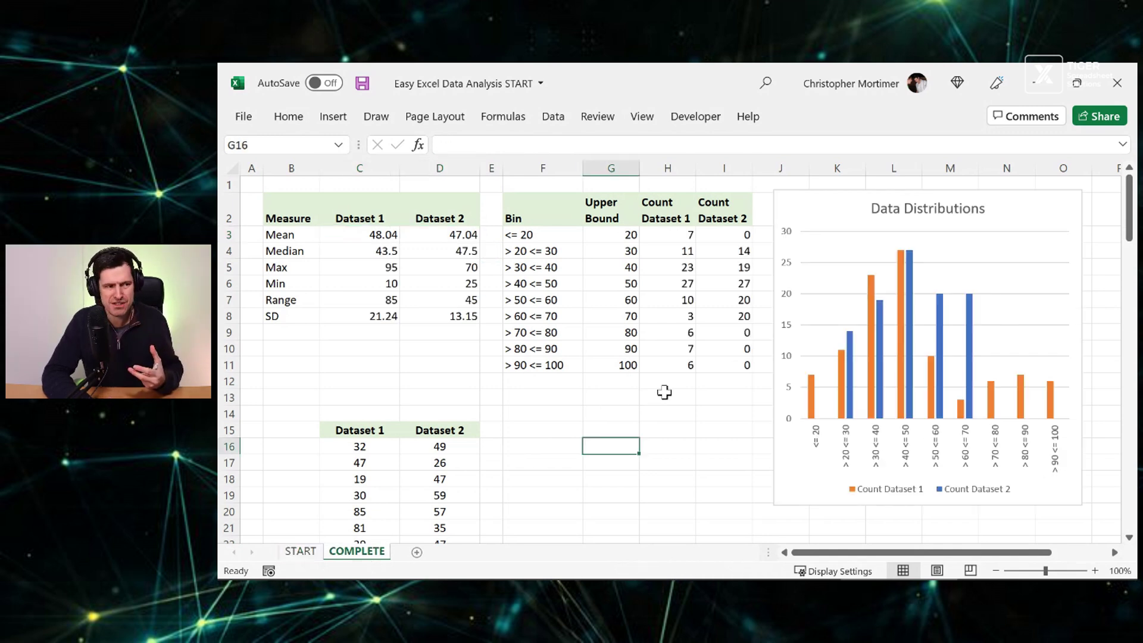
pyautogui.moveTo(853, 416)
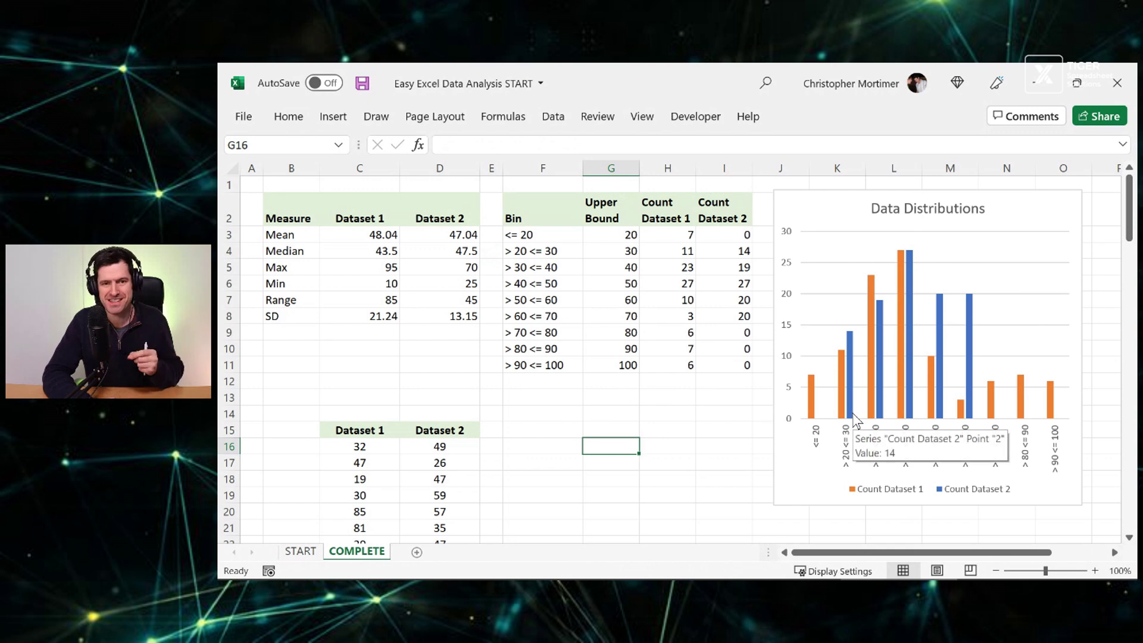
pyautogui.moveTo(878, 399)
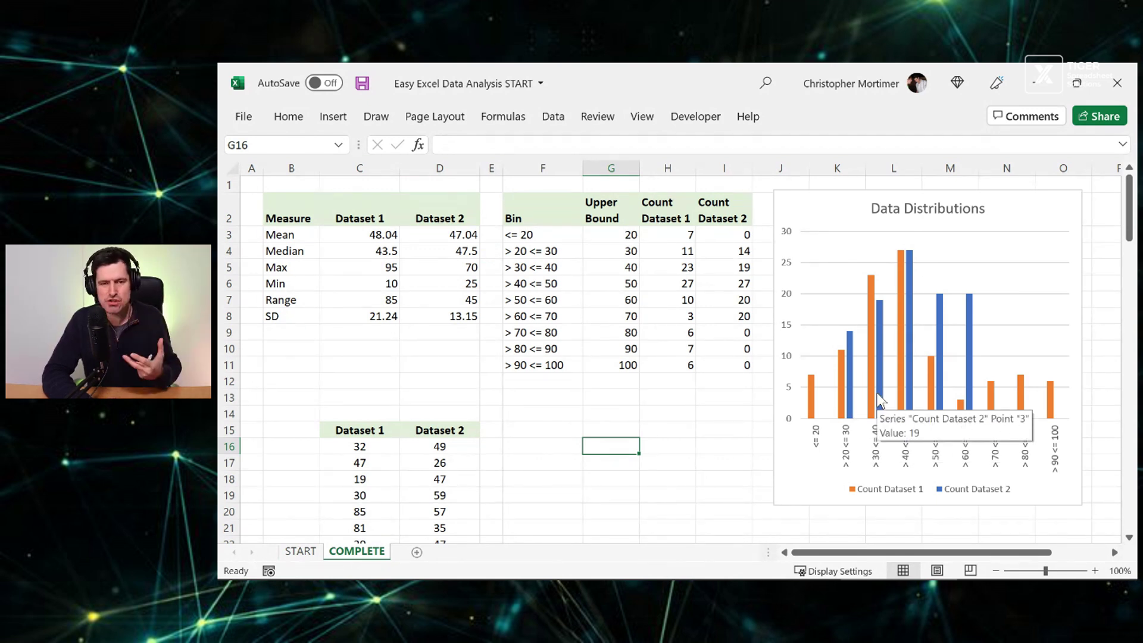
pyautogui.click(301, 553)
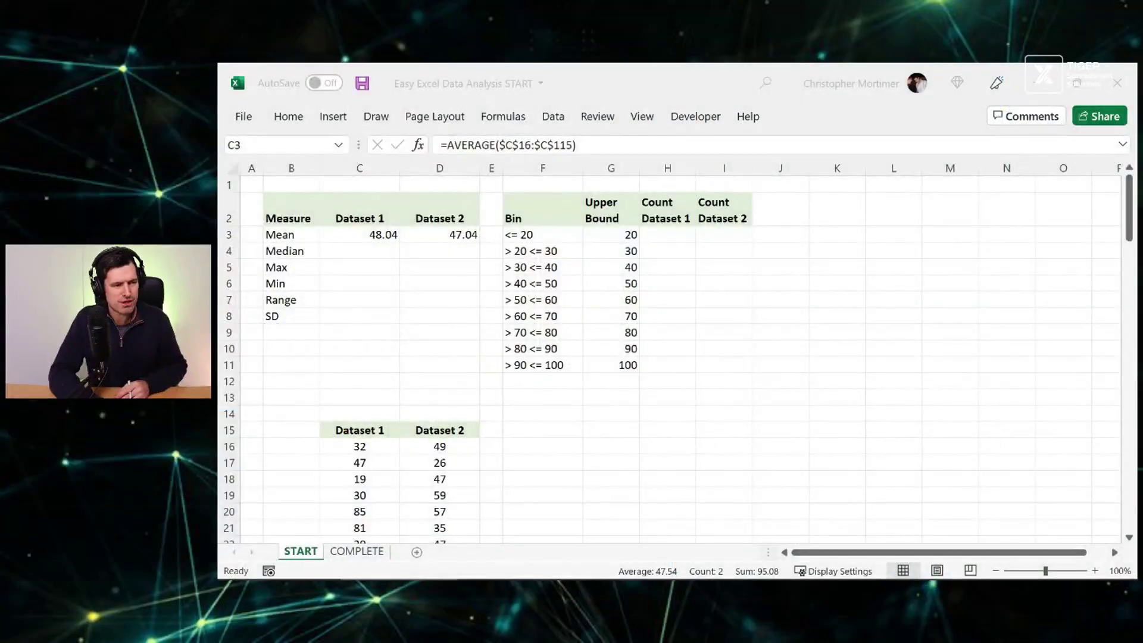
# Step: Enter =MEDIAN(C16:C115) in C4, giving 43.5 for Dataset 1
pyautogui.hotkey('alt', 'Tab')
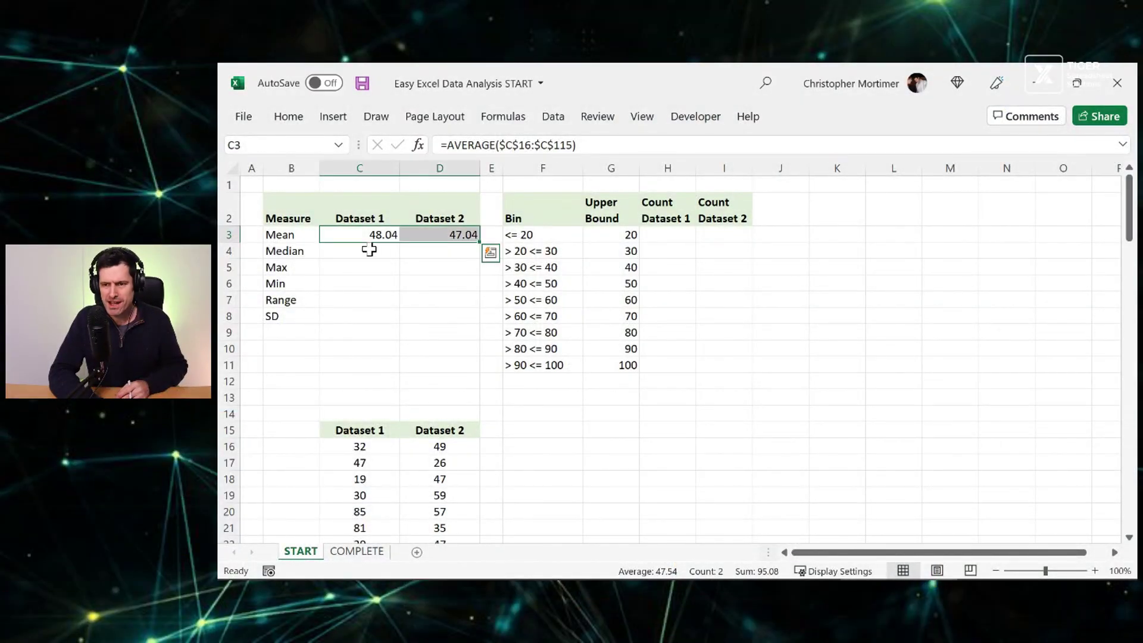
pyautogui.click(369, 251)
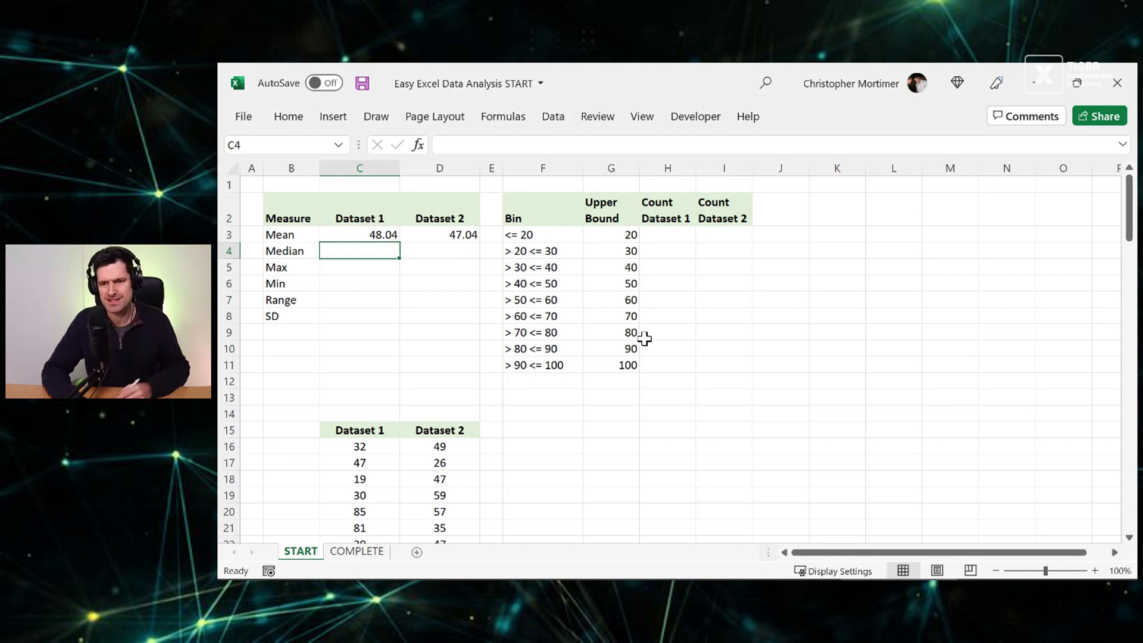
pyautogui.press('Left')
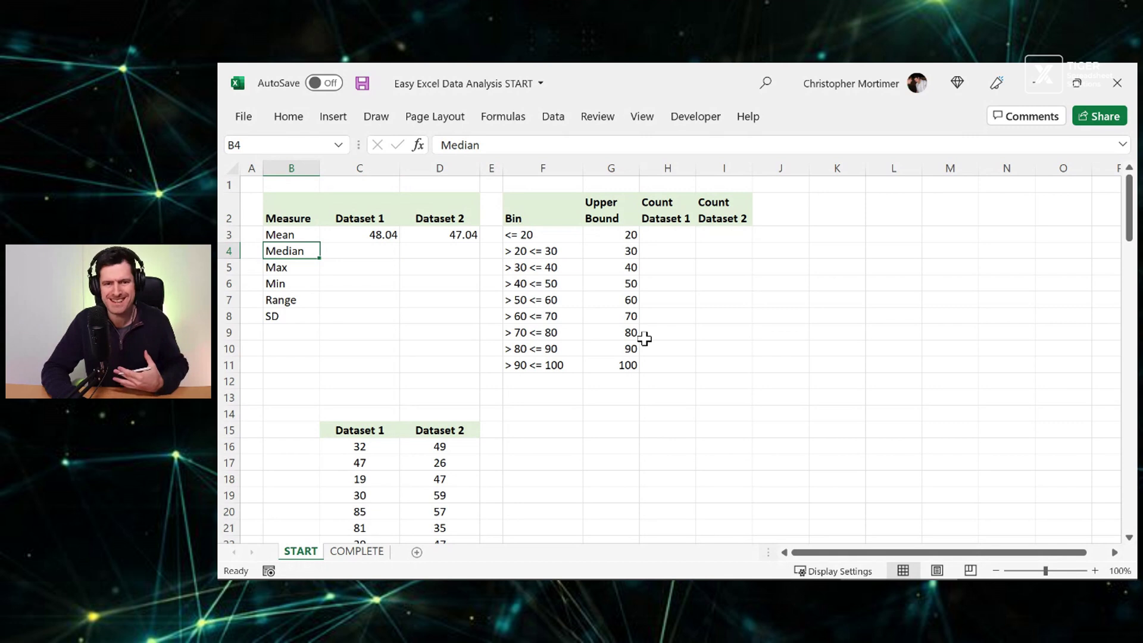
pyautogui.press('Right')
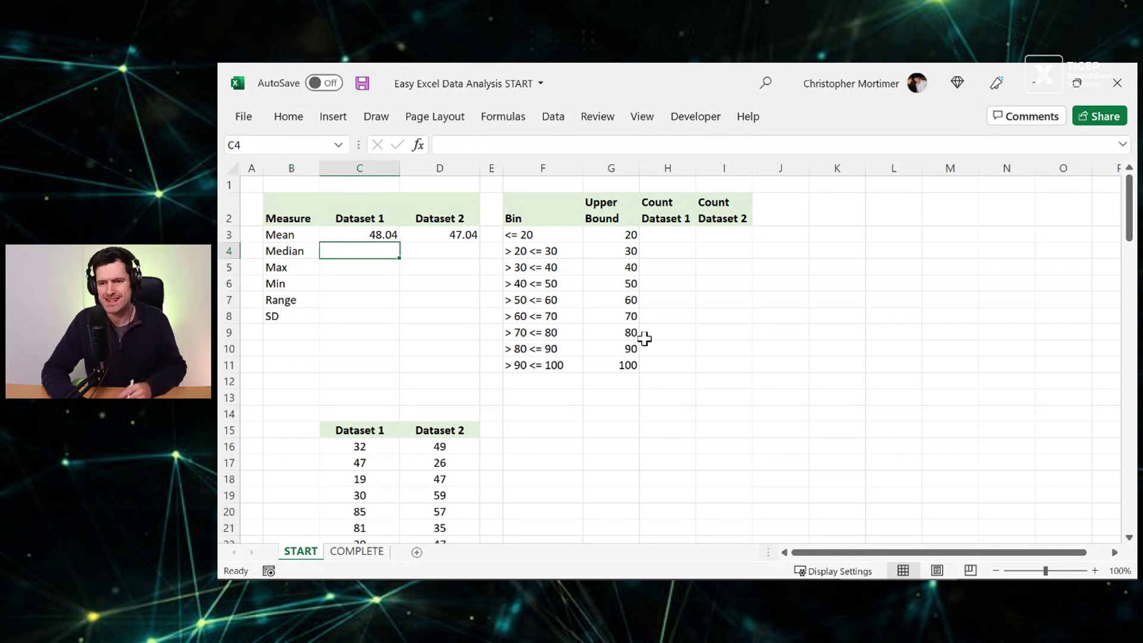
pyautogui.write('=median')
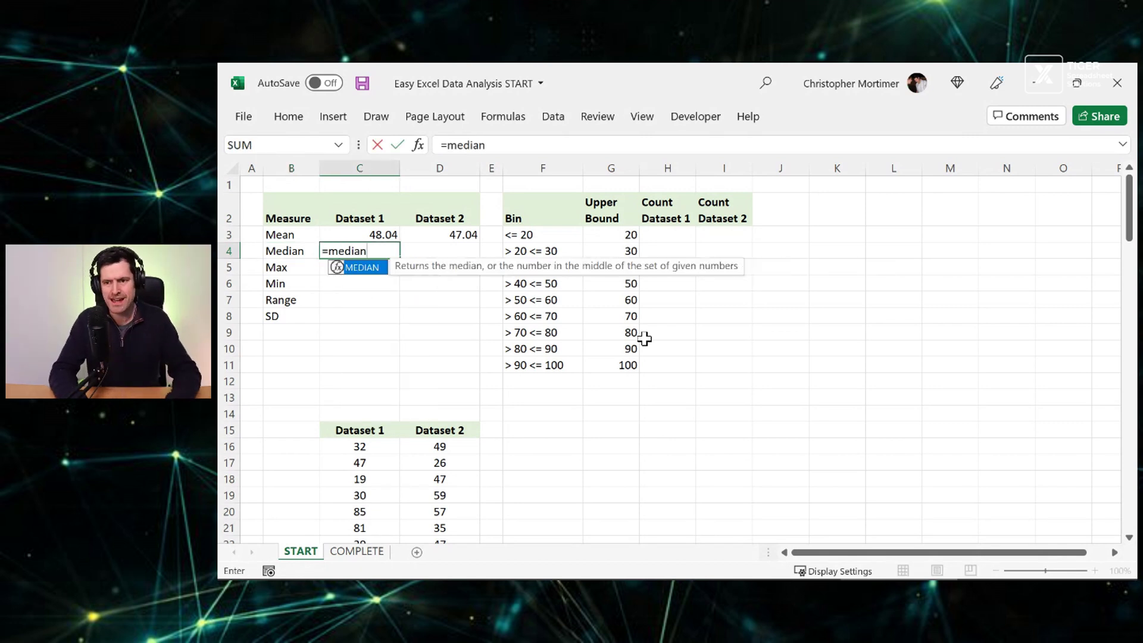
pyautogui.write('(')
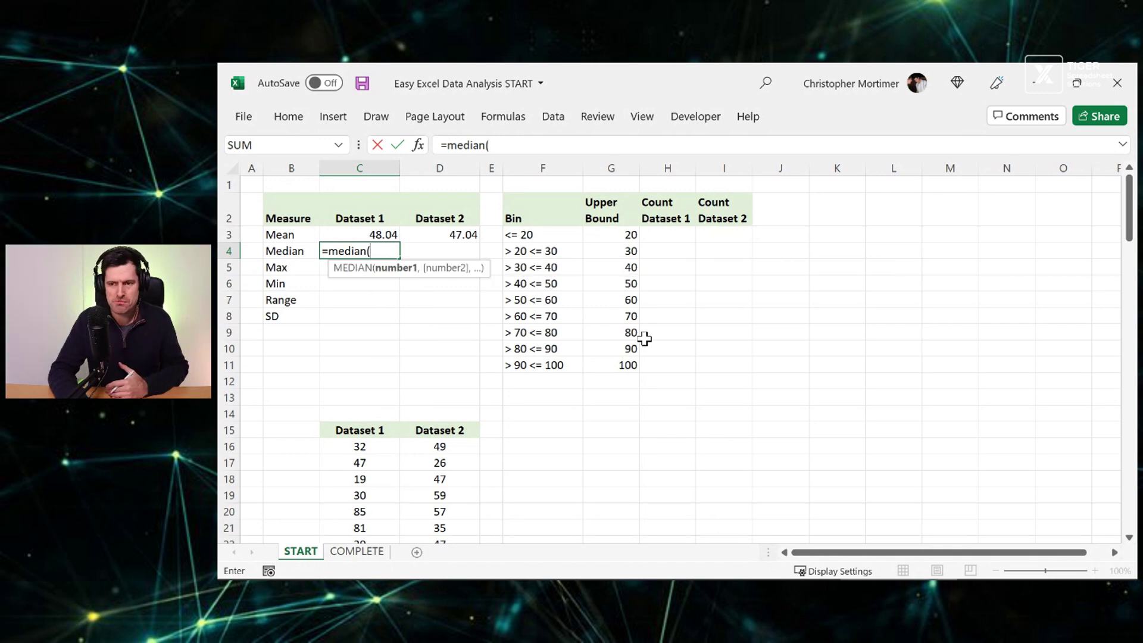
pyautogui.press('Down')
pyautogui.press('Down')
pyautogui.press('Down')
pyautogui.press('Down')
pyautogui.press('Down')
pyautogui.press('Down')
pyautogui.press('Down')
pyautogui.press('Down')
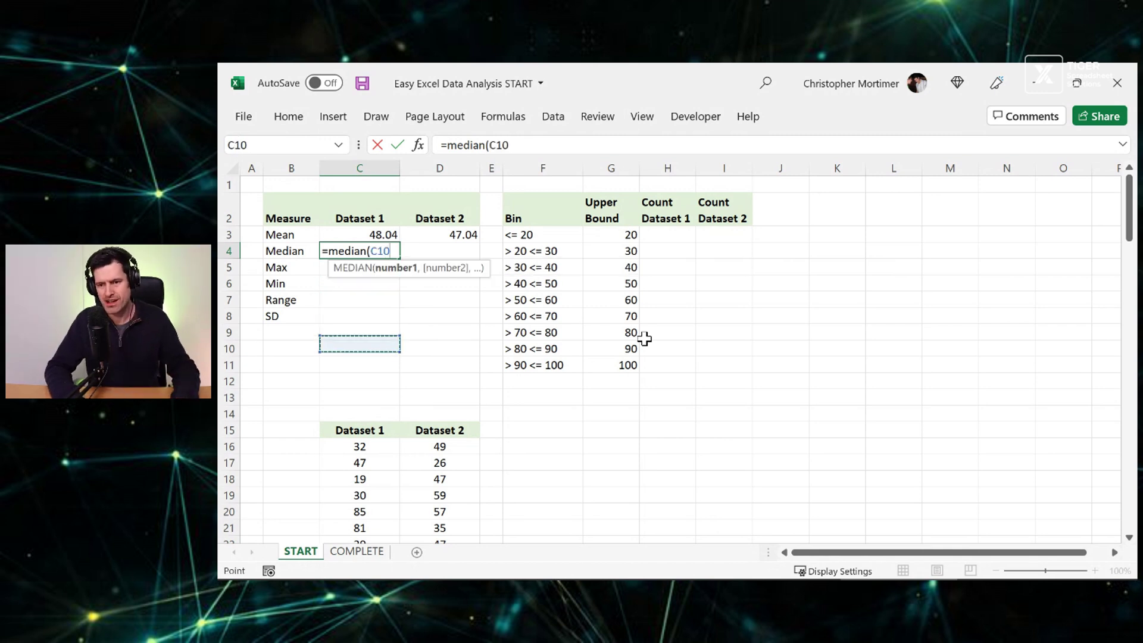
pyautogui.press('Down')
pyautogui.press('Down')
pyautogui.press('Down')
pyautogui.press('Down')
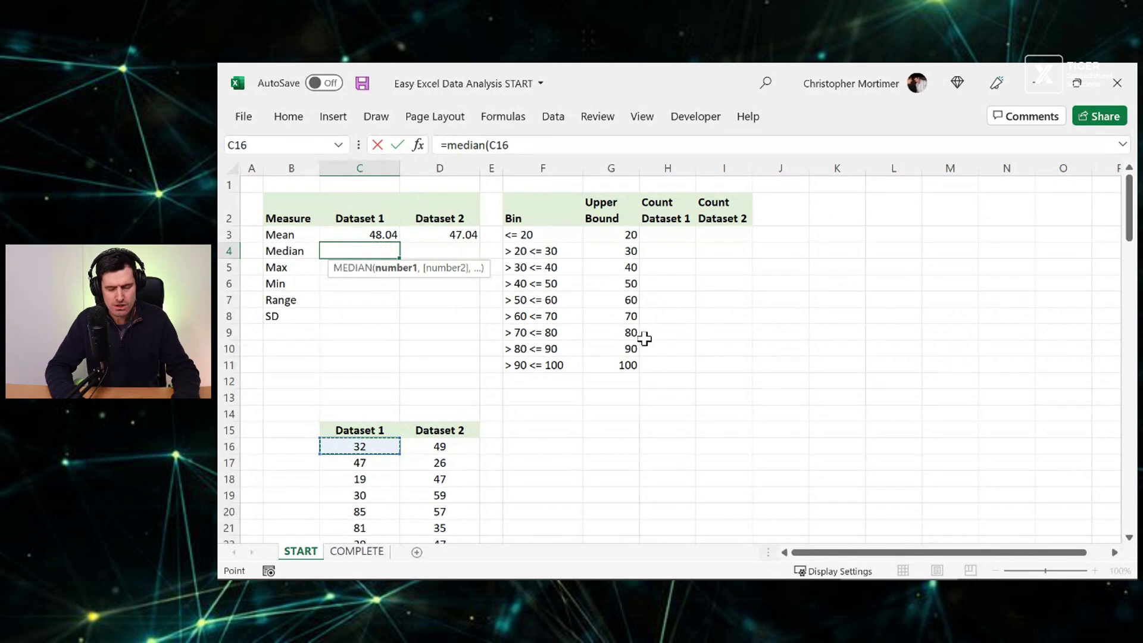
pyautogui.hotkey('ctrl', 'shift', 'Down')
pyautogui.press('Return')
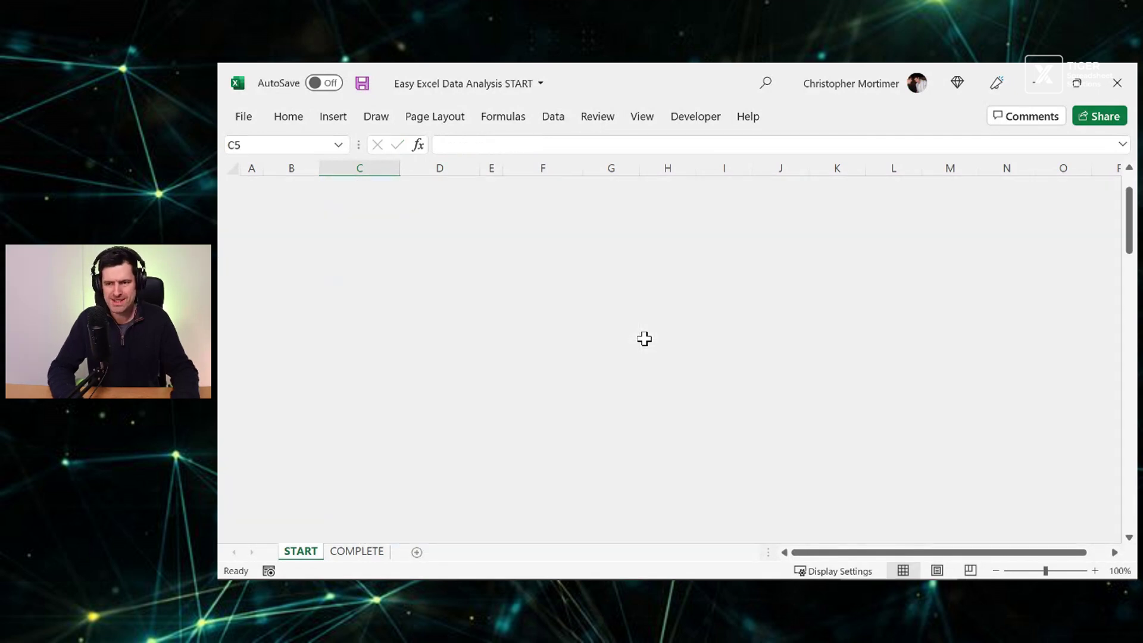
# Step: Fill the median formula right to D4 (47.5) and review the Mean and Median formulas
pyautogui.press('Up')
pyautogui.press('Up')
pyautogui.press('Up')
pyautogui.press('Down')
pyautogui.press('Down')
pyautogui.hotkey('shift', 'Right')
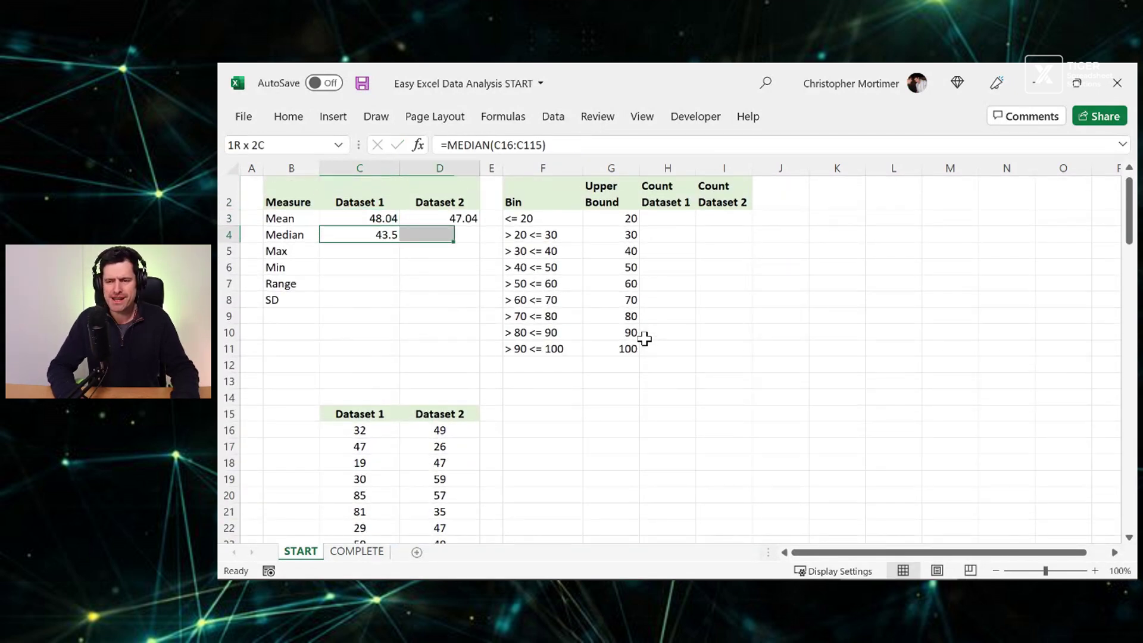
pyautogui.hotkey('ctrl', 'r')
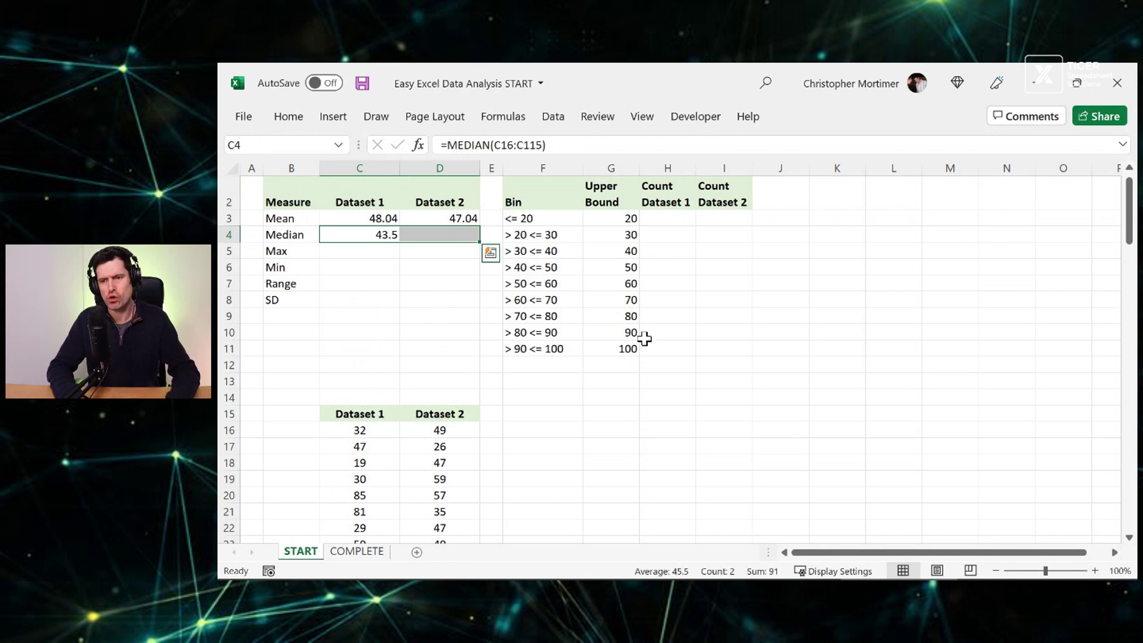
pyautogui.hotkey('shift', 'Left')
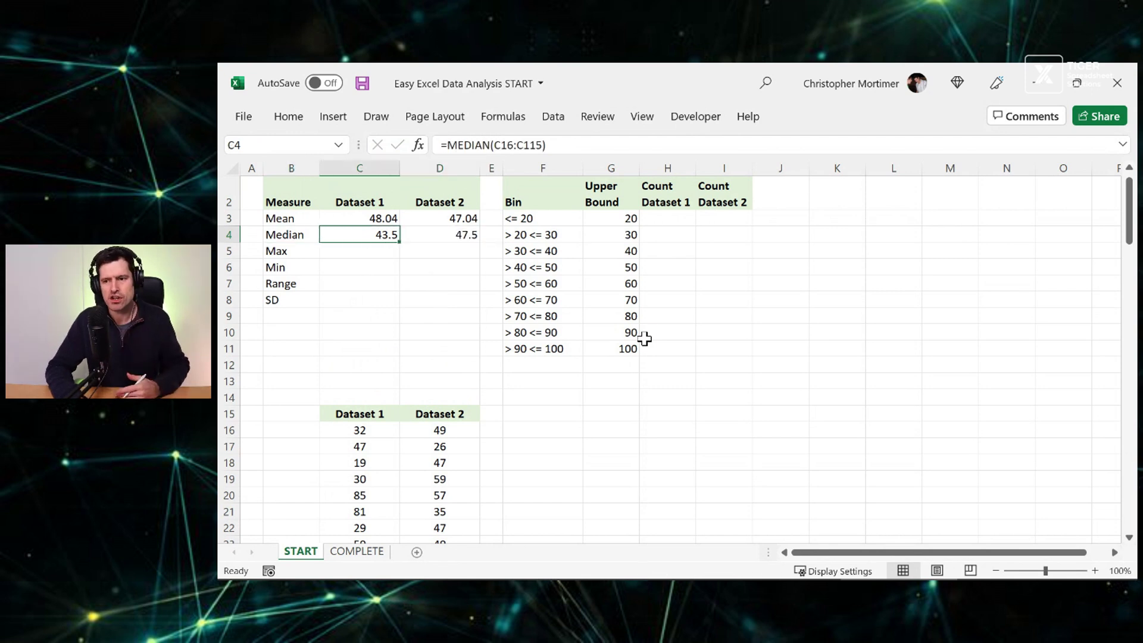
pyautogui.press('Right')
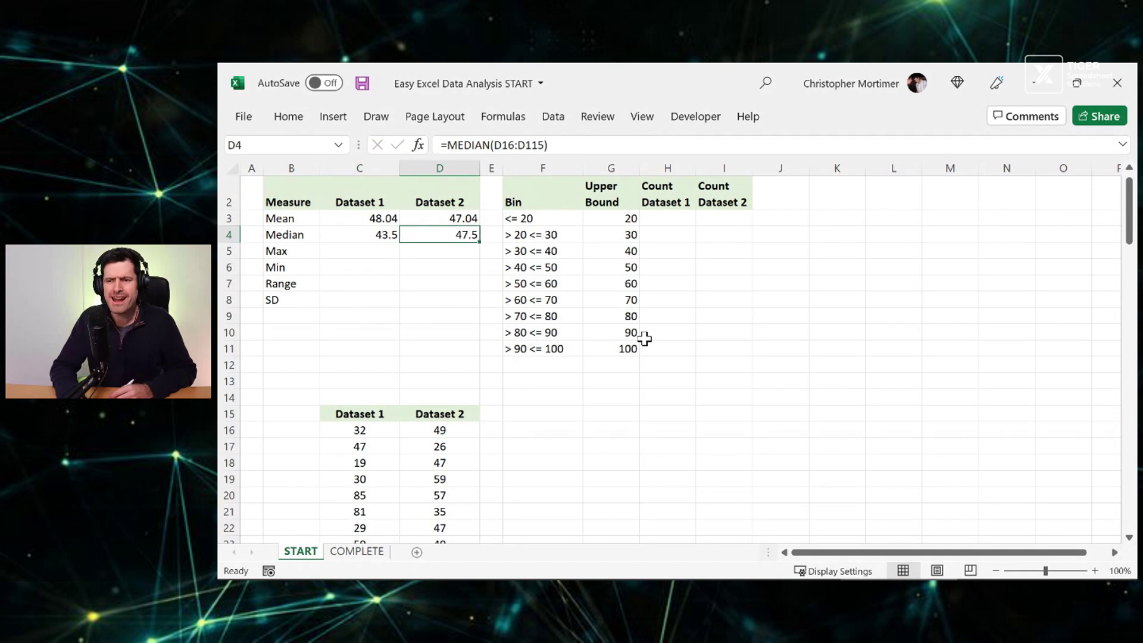
pyautogui.press('Up')
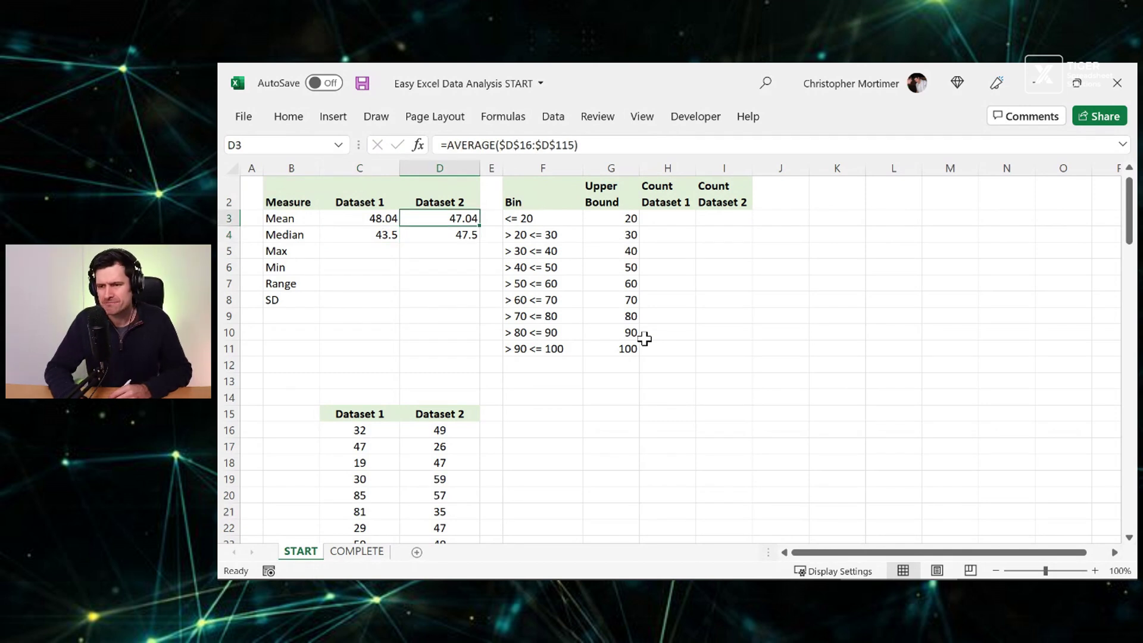
pyautogui.hotkey('shift', 'Down')
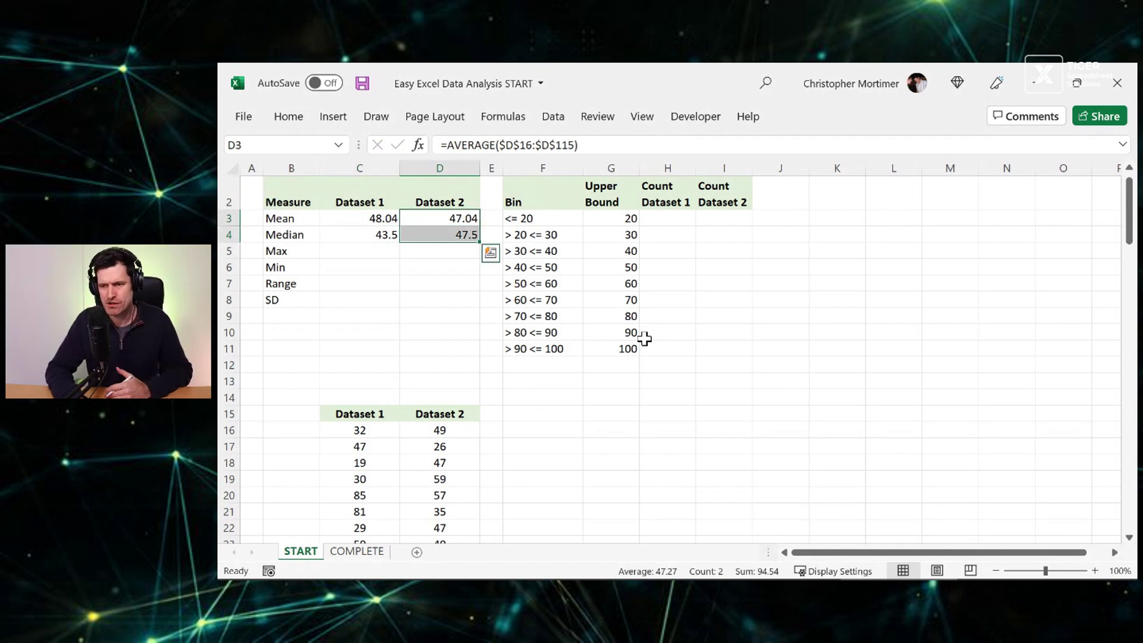
pyautogui.press('Left')
pyautogui.hotkey('shift', 'Down')
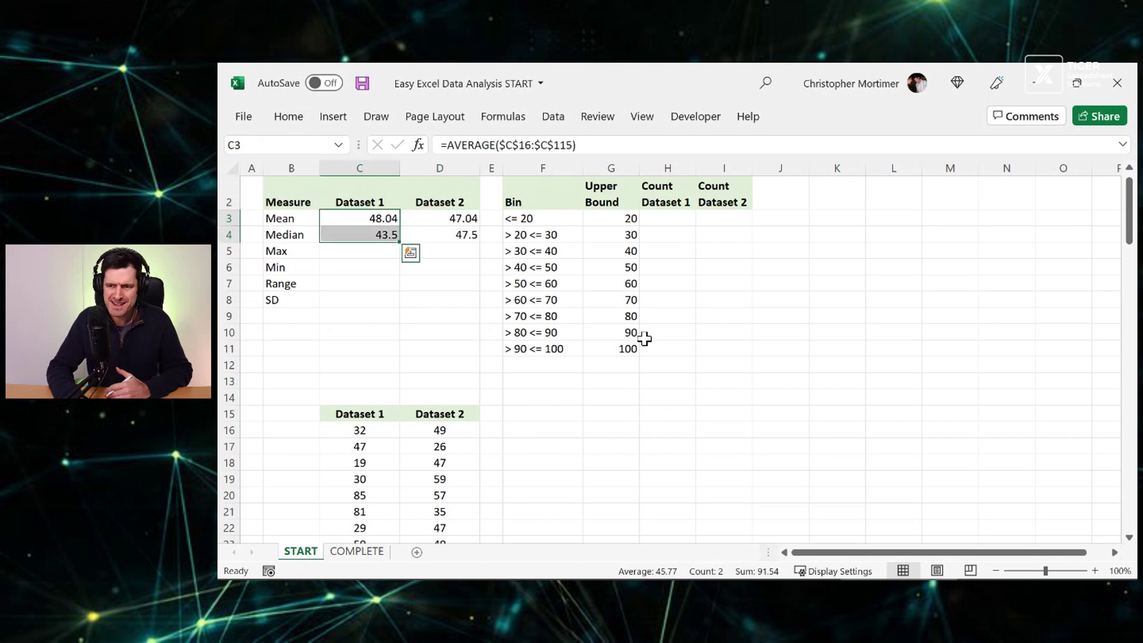
pyautogui.press('Down')
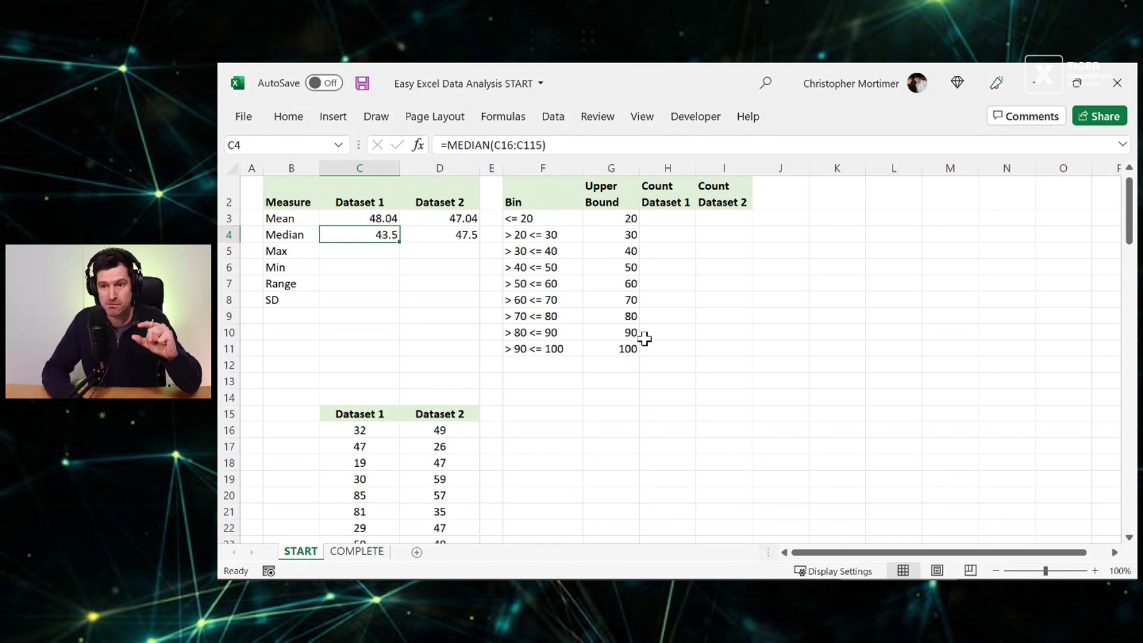
pyautogui.press('Up')
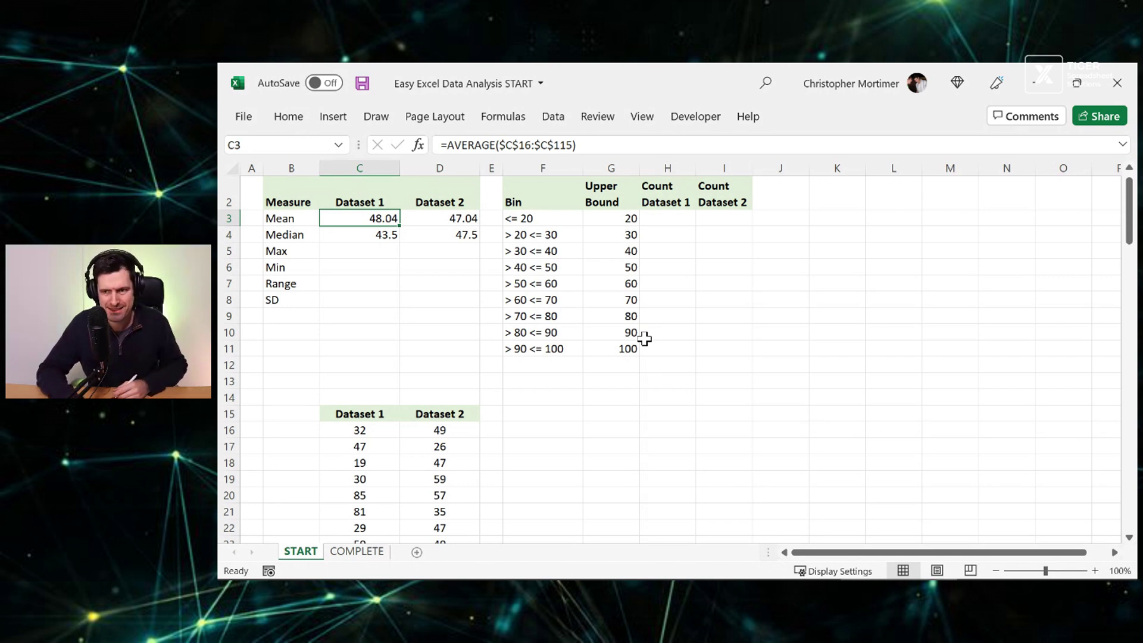
pyautogui.press('Down')
pyautogui.press('Down')
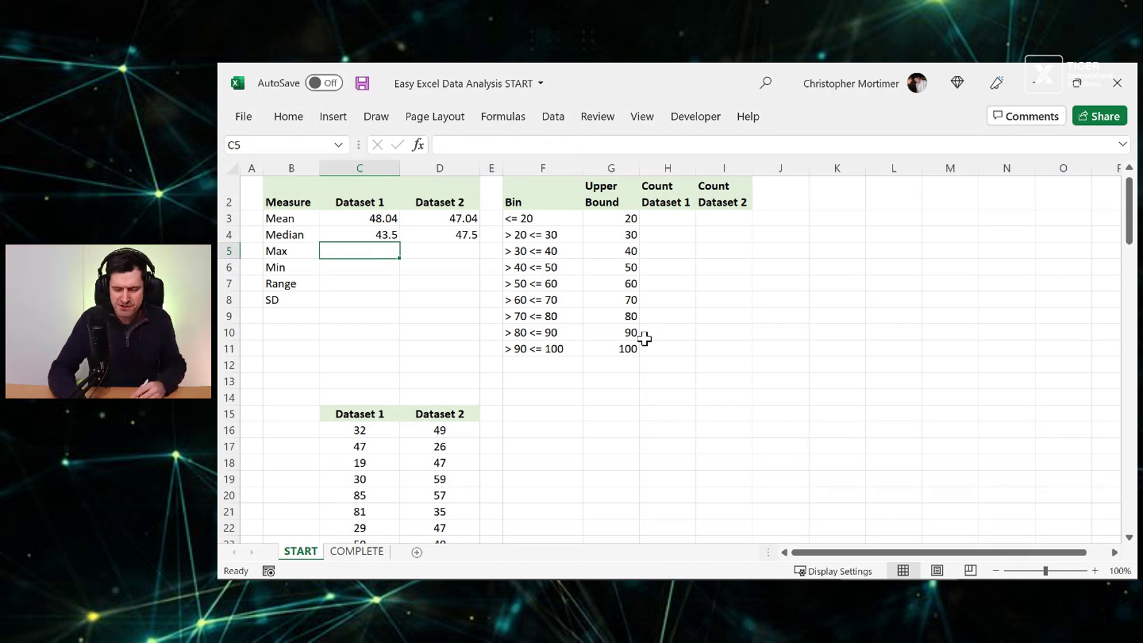
# Step: Enter =MAX(C16:C115) in C5, giving 95 for Dataset 1
pyautogui.write('=max(')
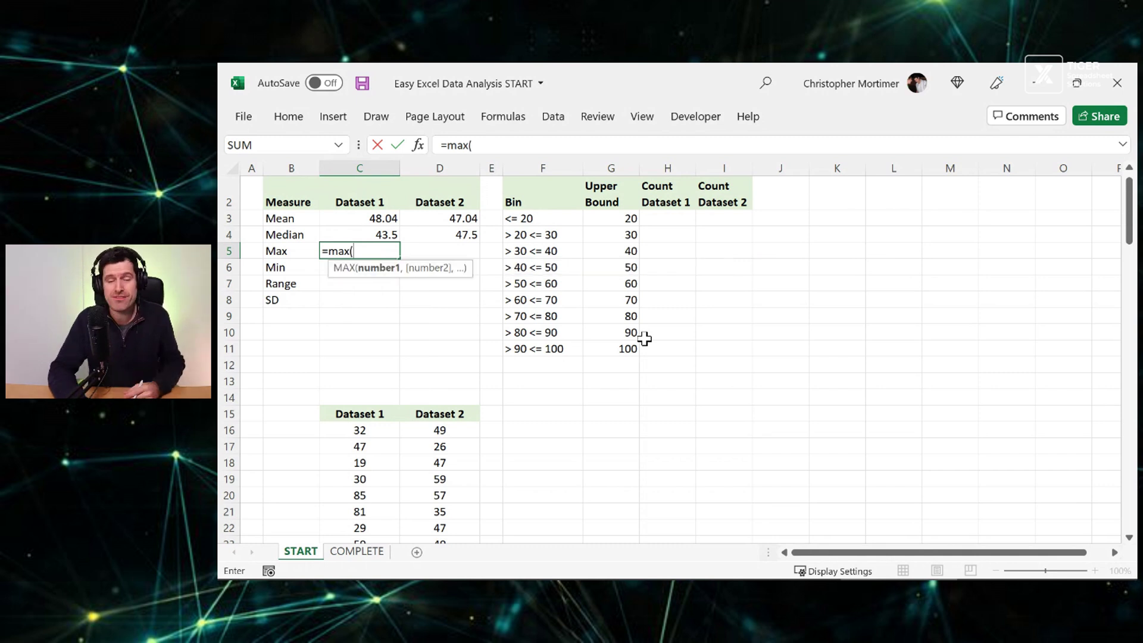
pyautogui.press('Down')
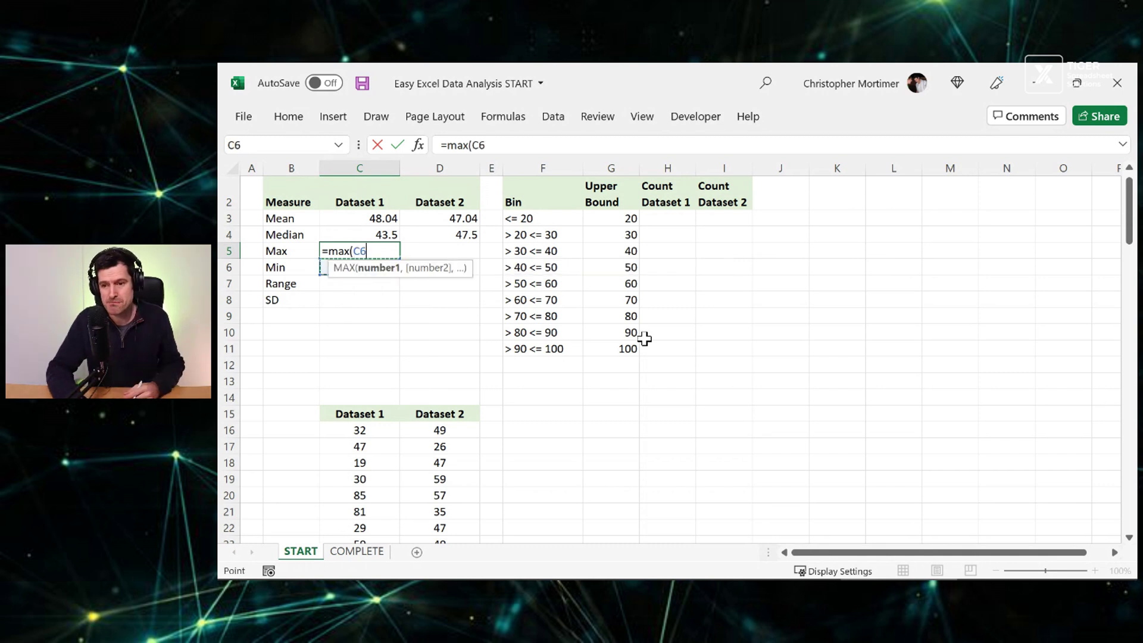
pyautogui.press('Down')
pyautogui.press('Down')
pyautogui.press('Down')
pyautogui.press('Down')
pyautogui.press('Down')
pyautogui.press('Down')
pyautogui.press('Down')
pyautogui.press('Down')
pyautogui.press('Down')
pyautogui.press('Down')
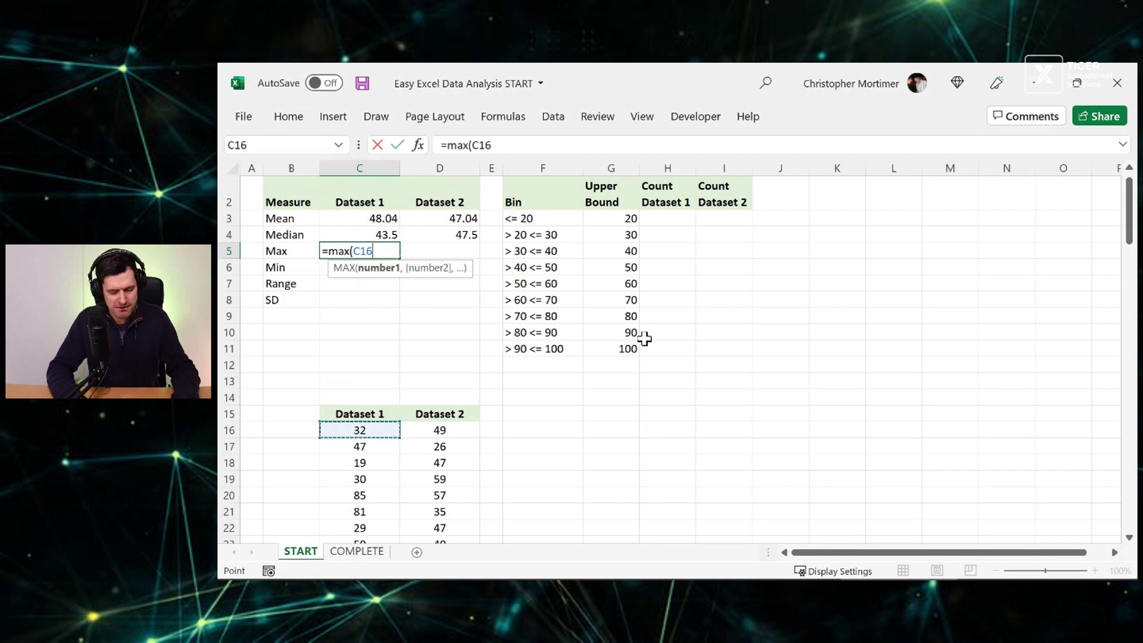
pyautogui.hotkey('ctrl', 'shift', 'Down')
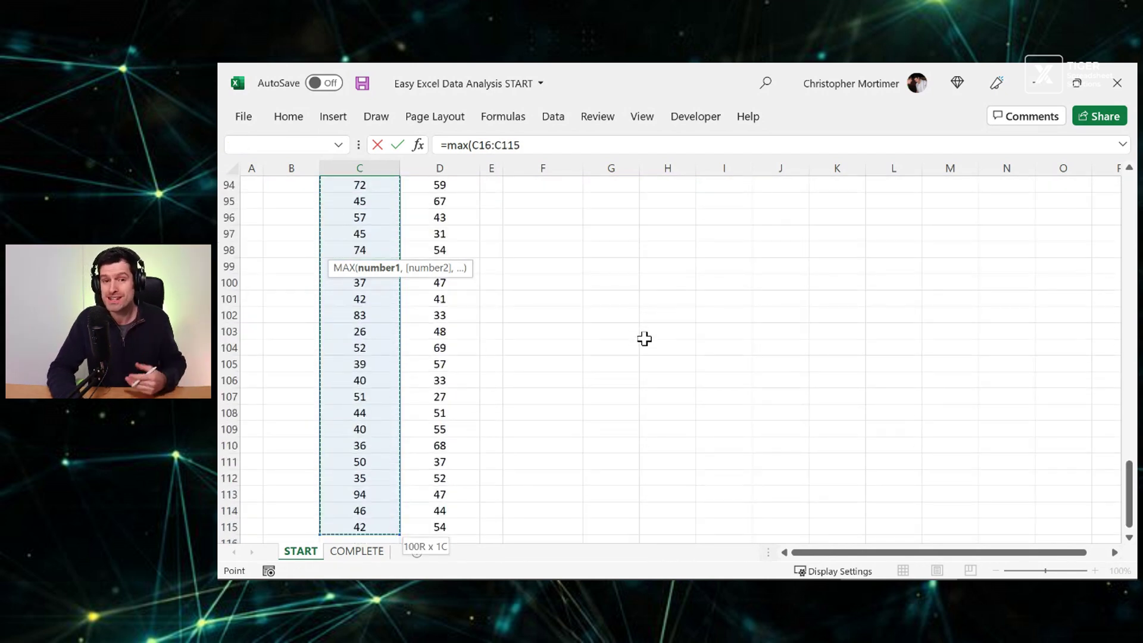
pyautogui.press('Return')
# Step: Copy the MAX formula right to D5 (70) and review the summary column
pyautogui.press('Up')
pyautogui.press('Up')
pyautogui.press('Down')
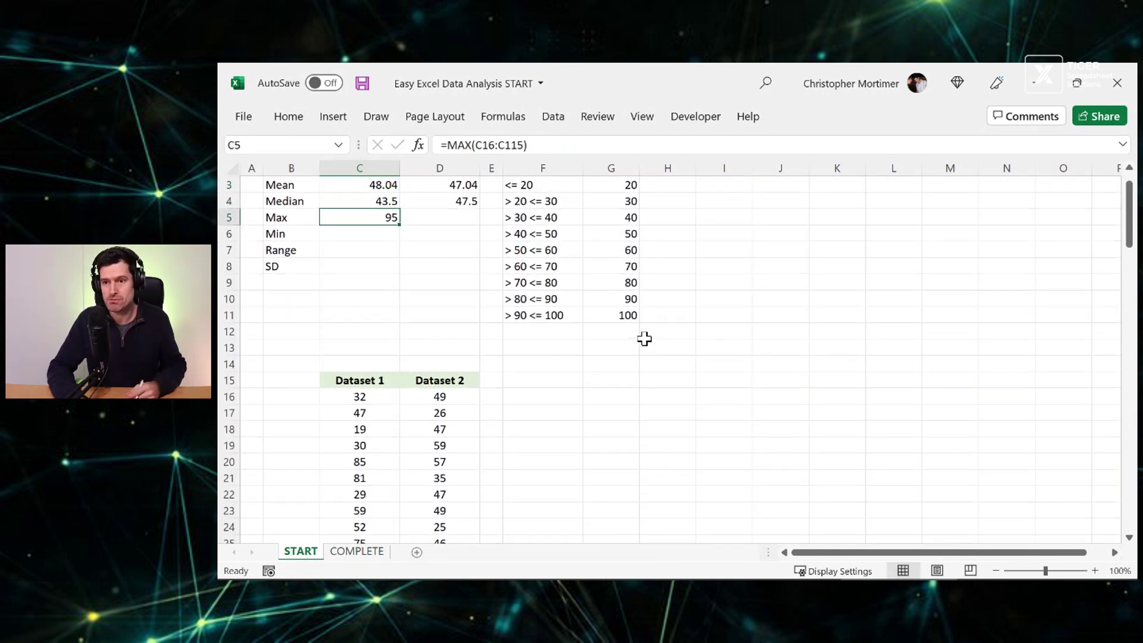
pyautogui.hotkey('shift', 'Right')
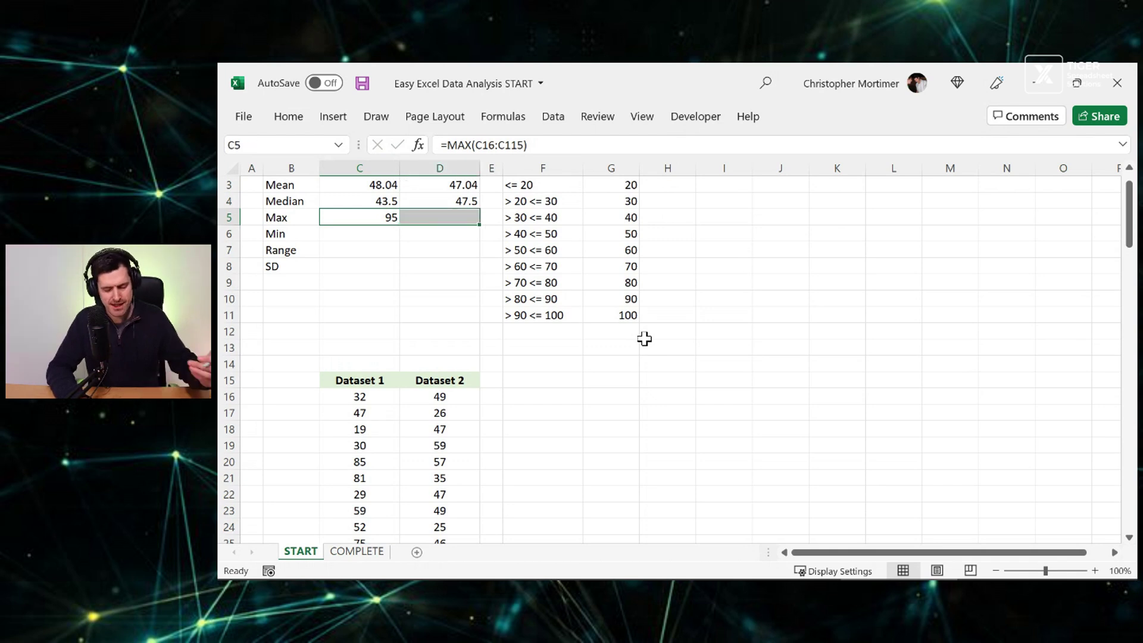
pyautogui.hotkey('ctrl', 'r')
pyautogui.press('Up')
pyautogui.press('Up')
pyautogui.press('Up')
pyautogui.press('Up')
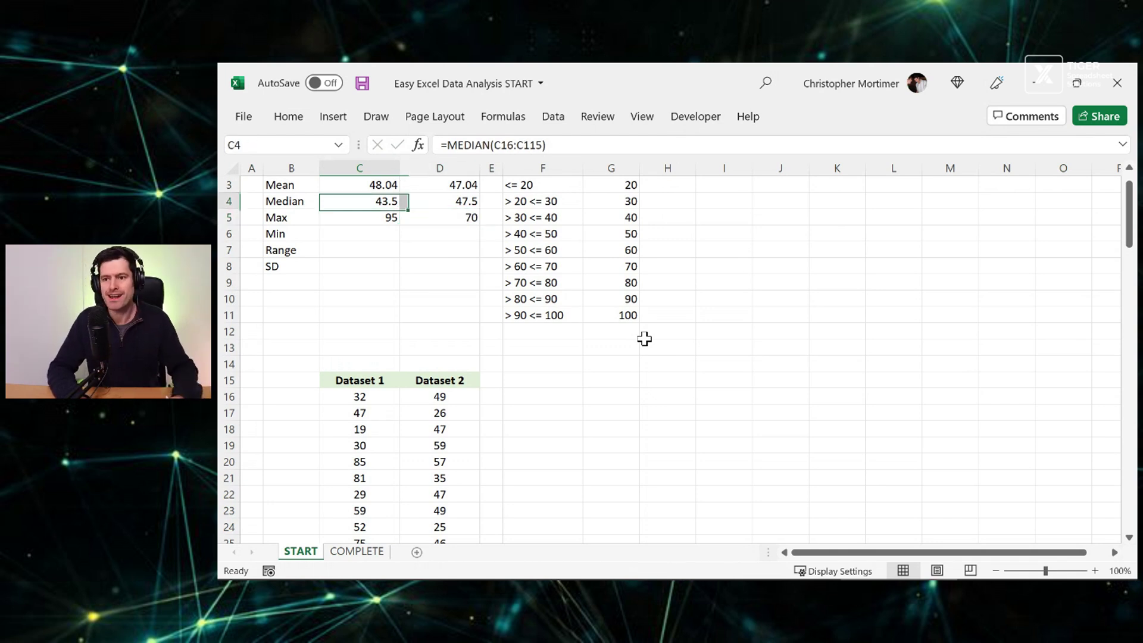
pyautogui.press('Down')
pyautogui.press('Down')
pyautogui.press('Down')
pyautogui.press('Down')
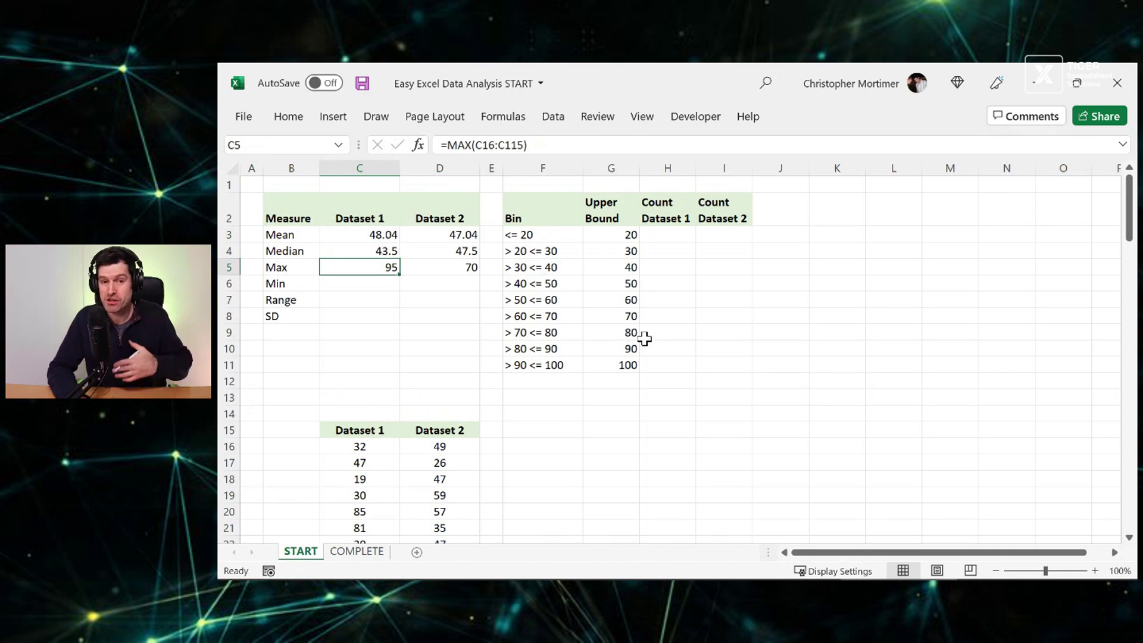
pyautogui.press('Up')
pyautogui.press('Up')
pyautogui.hotkey('shift', 'Down')
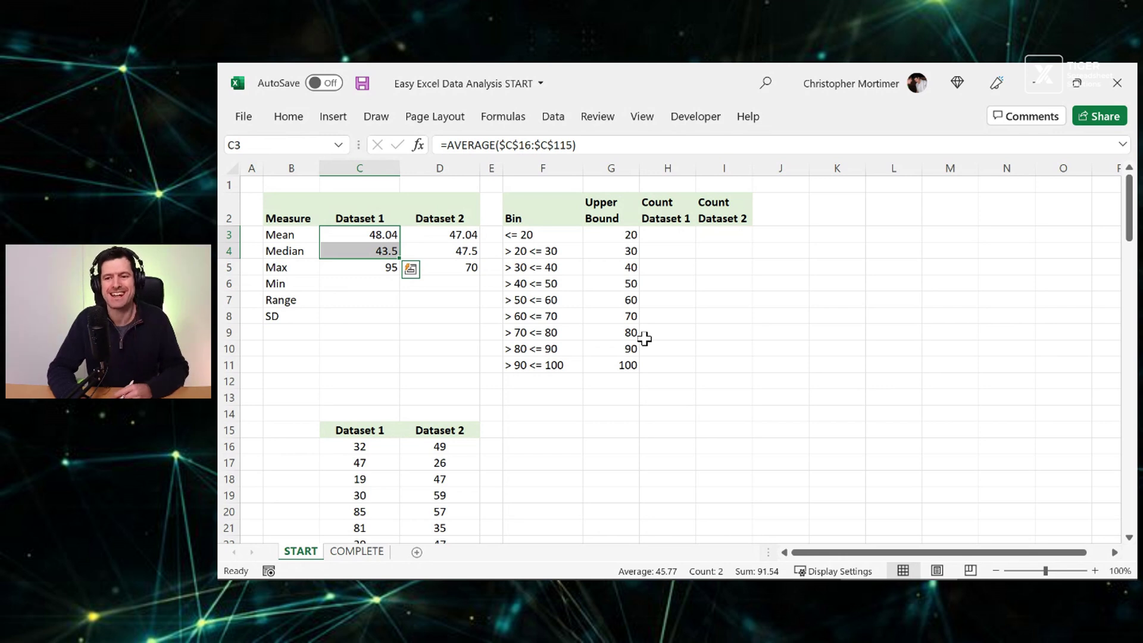
pyautogui.press('Down')
pyautogui.press('Down')
pyautogui.press('Down')
# Step: Enter =MIN(C16:C115) in C6, giving 10 for Dataset 1
pyautogui.write('=min(')
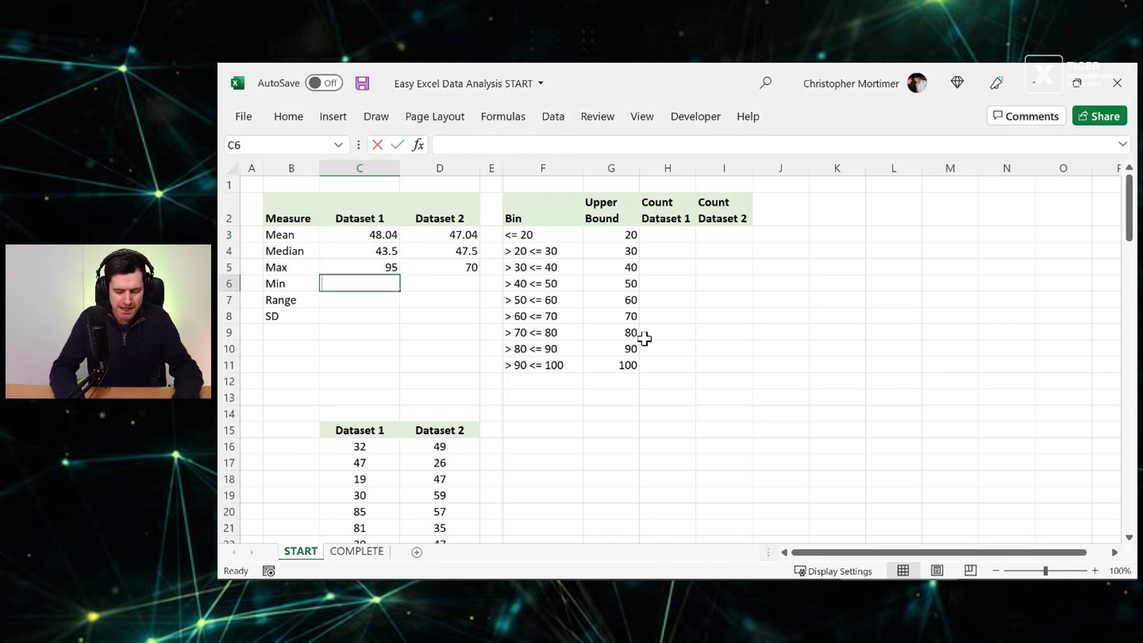
pyautogui.press('Down')
pyautogui.press('Down')
pyautogui.press('Down')
pyautogui.press('Down')
pyautogui.press('Down')
pyautogui.press('Down')
pyautogui.press('Down')
pyautogui.press('Down')
pyautogui.press('Down')
pyautogui.press('Down')
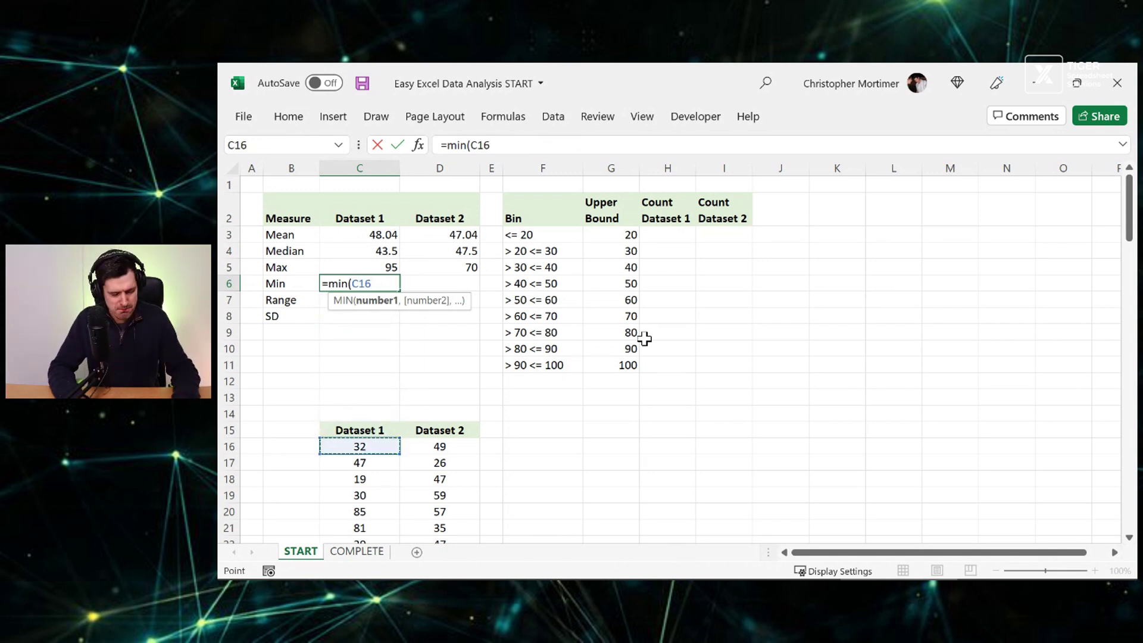
pyautogui.hotkey('ctrl', 'shift', 'Down')
pyautogui.press('Return')
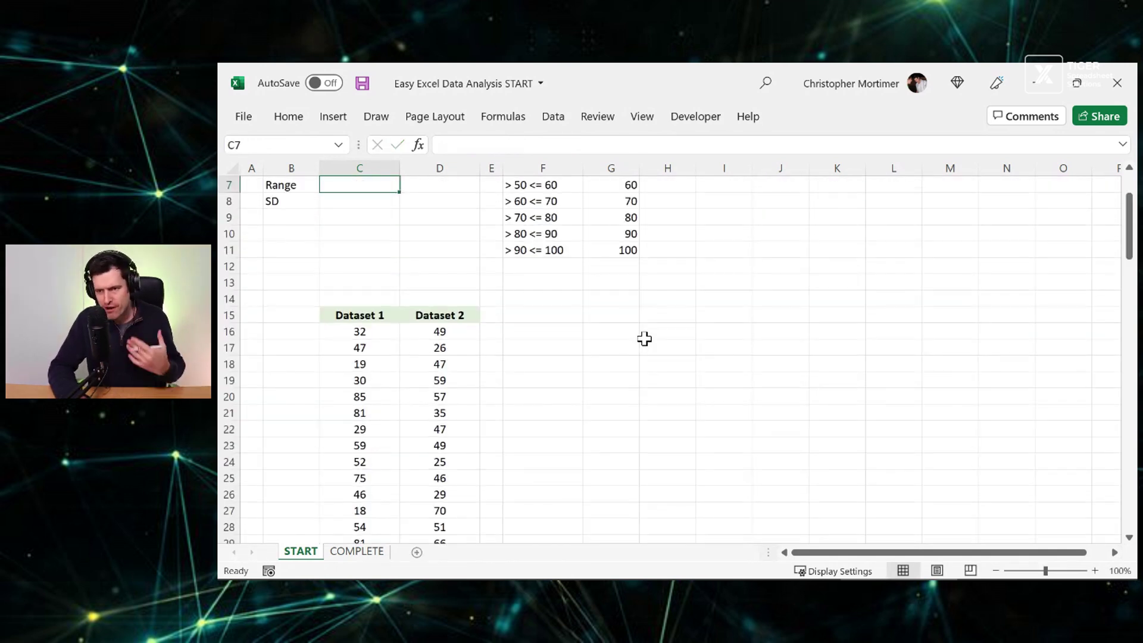
# Step: Fill the Min formula right to D6 (25) and check the Dataset 2 Max and Min
pyautogui.press('Up')
pyautogui.press('Up')
pyautogui.press('Up')
pyautogui.press('Up')
pyautogui.press('Down')
pyautogui.press('Down')
pyautogui.press('Down')
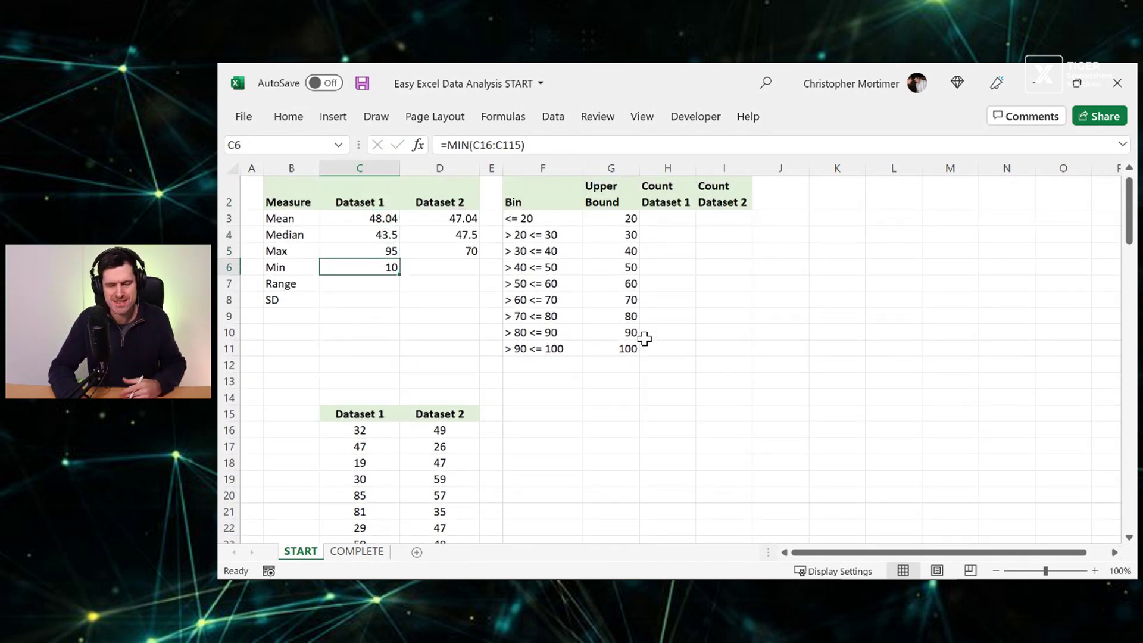
pyautogui.hotkey('shift', 'Right')
pyautogui.hotkey('ctrl', 'r')
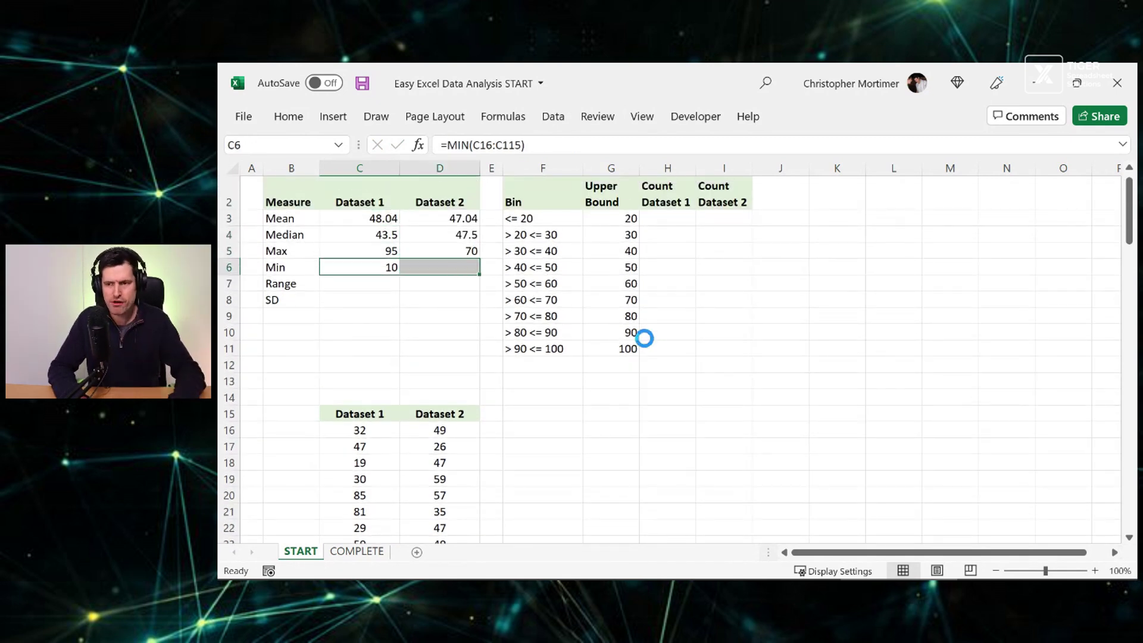
pyautogui.hotkey('shift', 'Left')
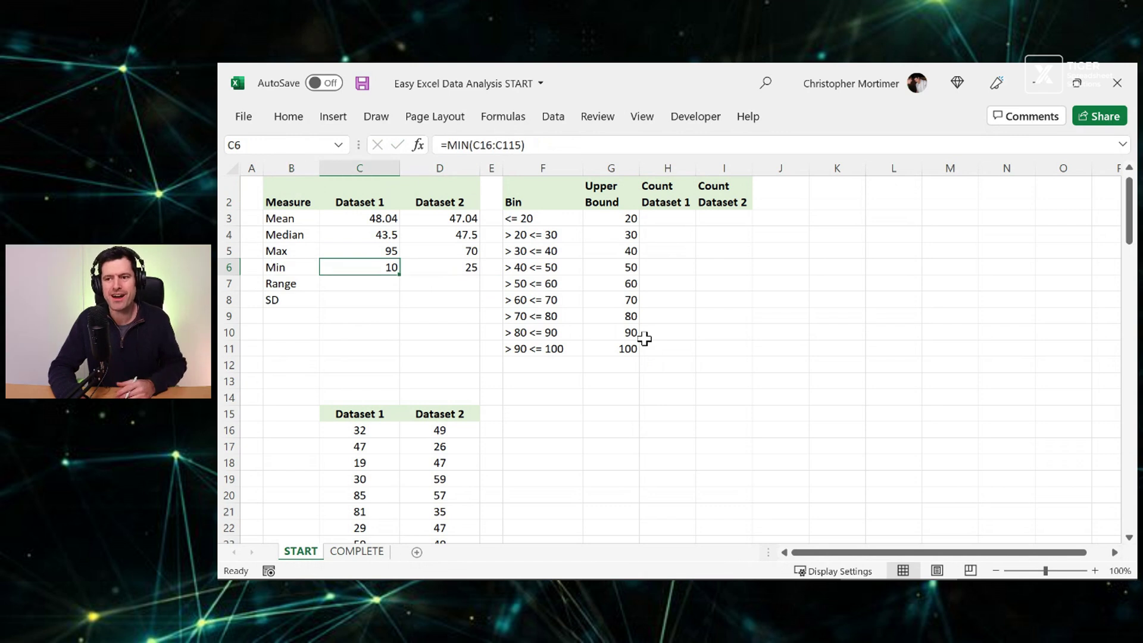
pyautogui.press('Right')
pyautogui.press('Up')
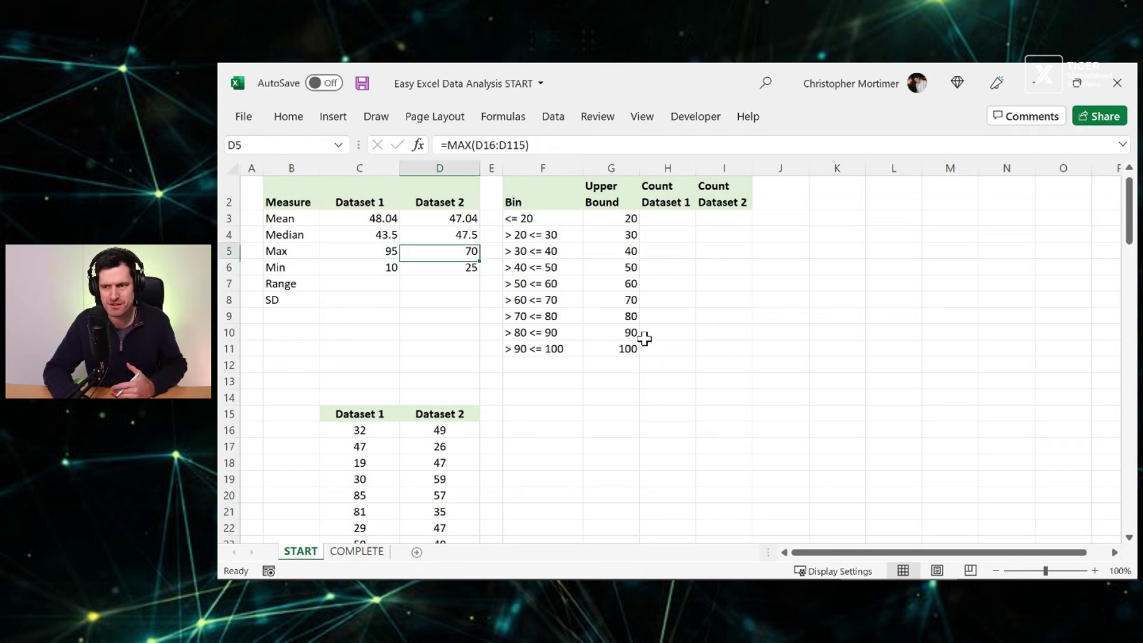
pyautogui.hotkey('shift', 'Down')
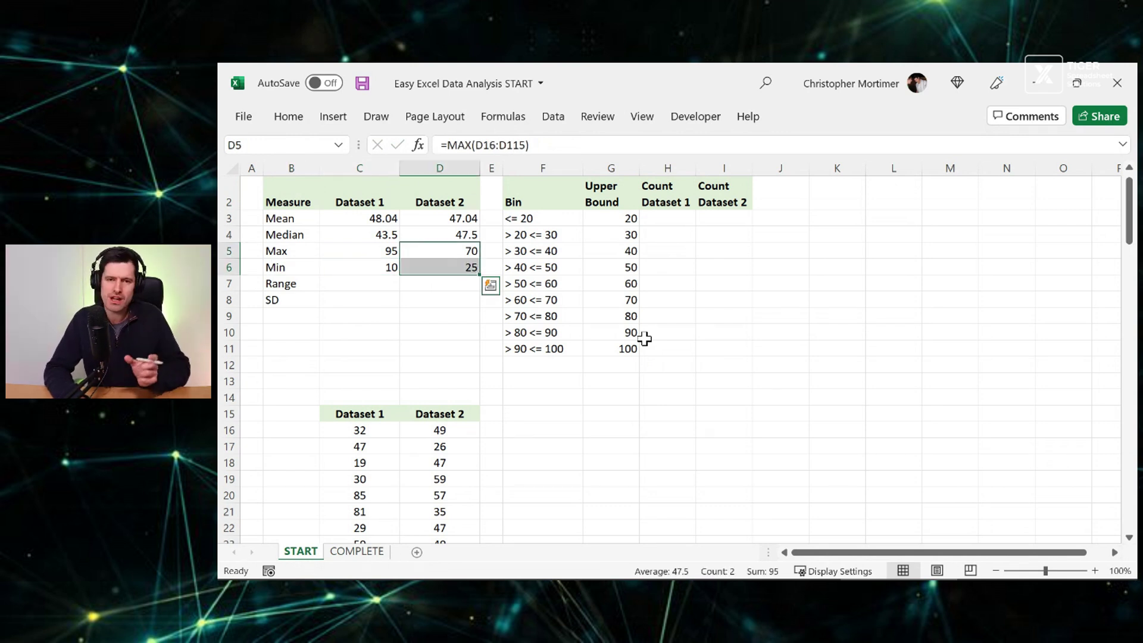
pyautogui.press('Down')
pyautogui.press('Down')
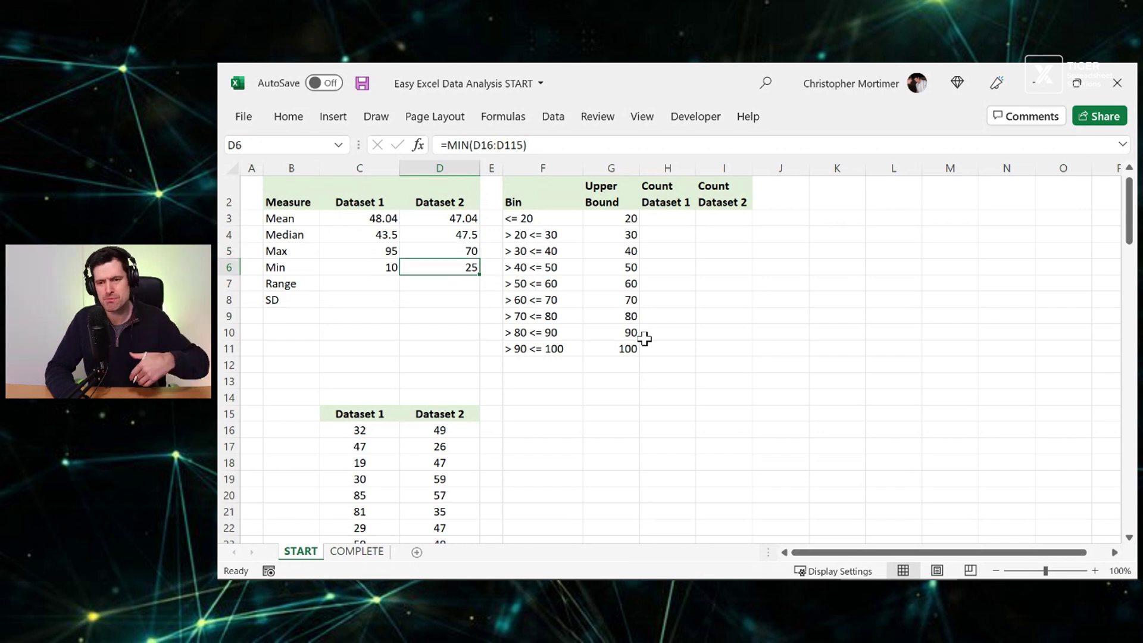
pyautogui.press('Left')
# Step: Enter =C5-C6 in C7 for a Dataset 1 range of 85
pyautogui.write('=')
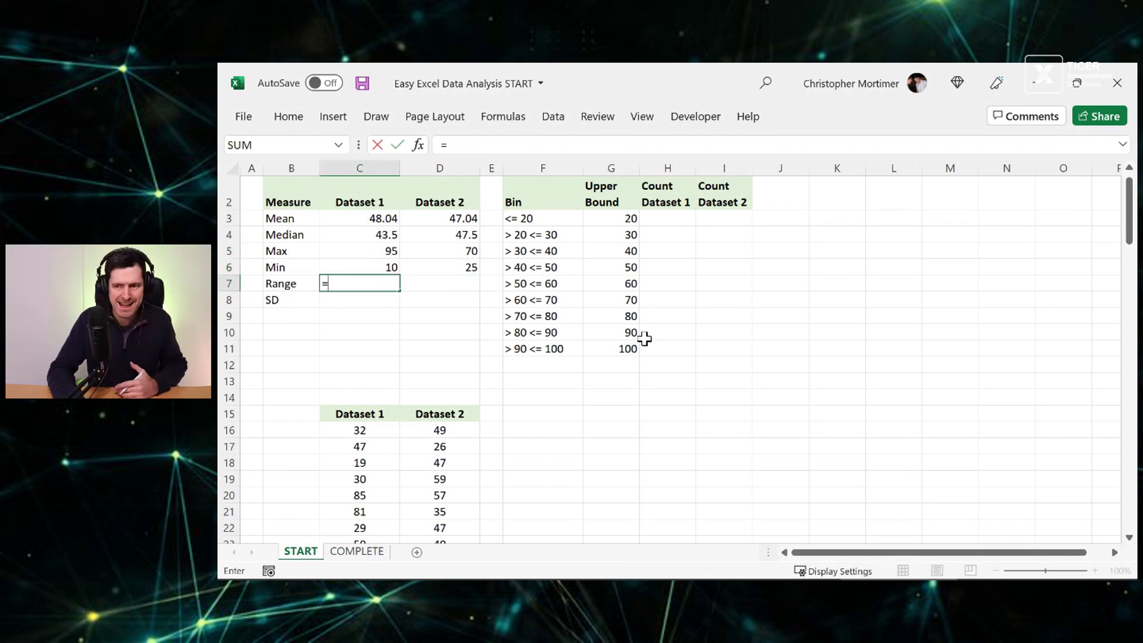
pyautogui.press('Up')
pyautogui.press('Up')
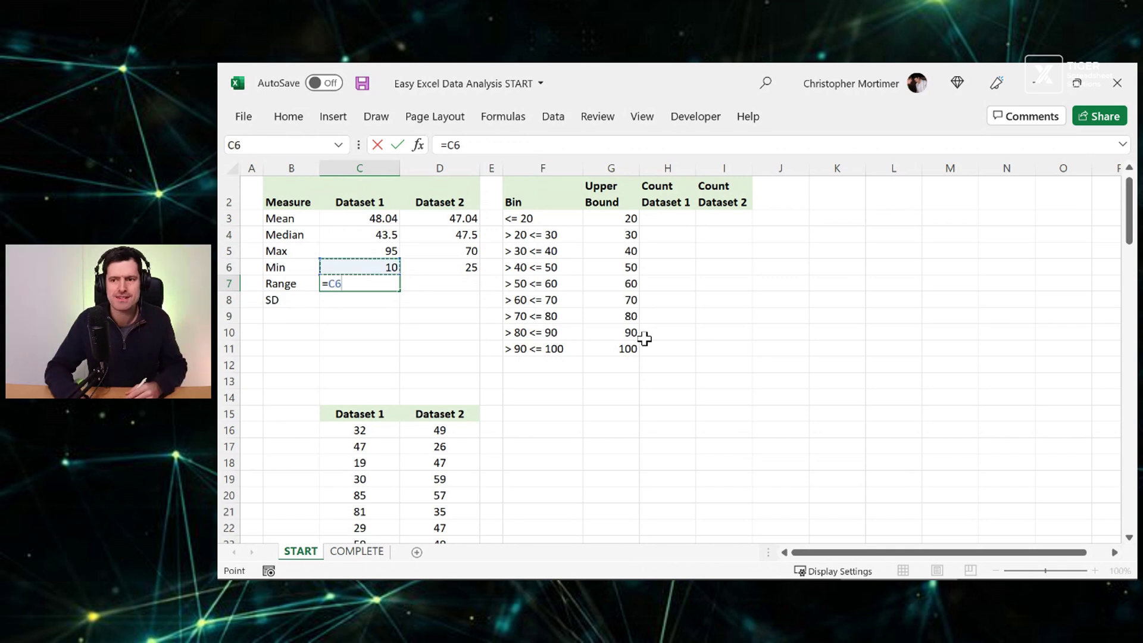
pyautogui.write('-')
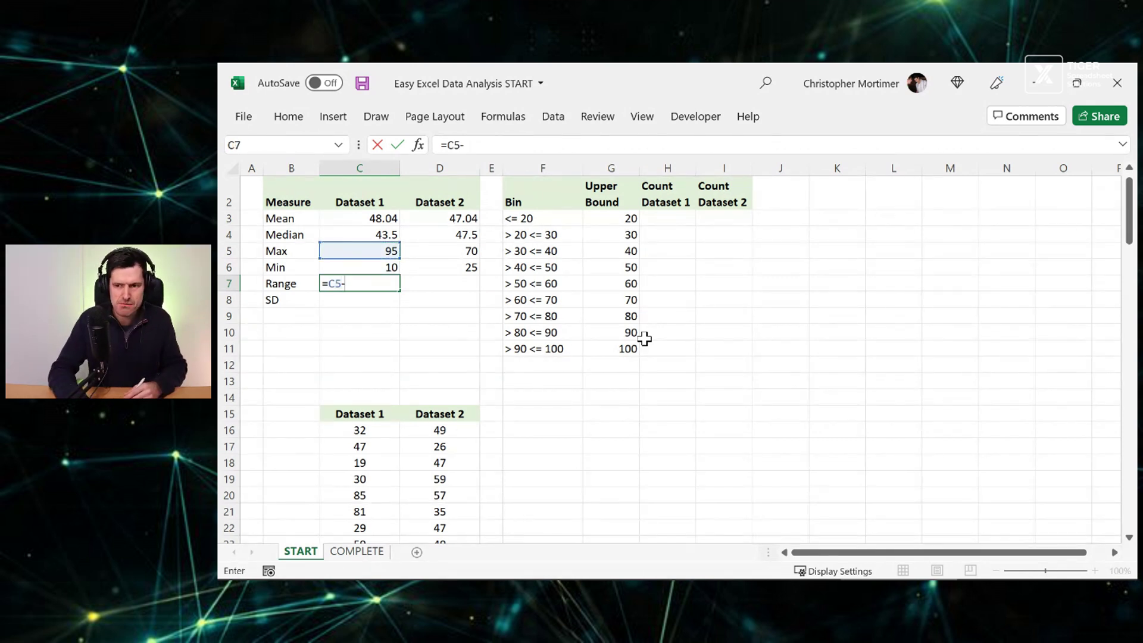
pyautogui.press('Up')
pyautogui.press('Return')
# Step: Copy the range formula right to D7 (45) and review the summary formulas
pyautogui.press('Up')
pyautogui.hotkey('shift', 'Right')
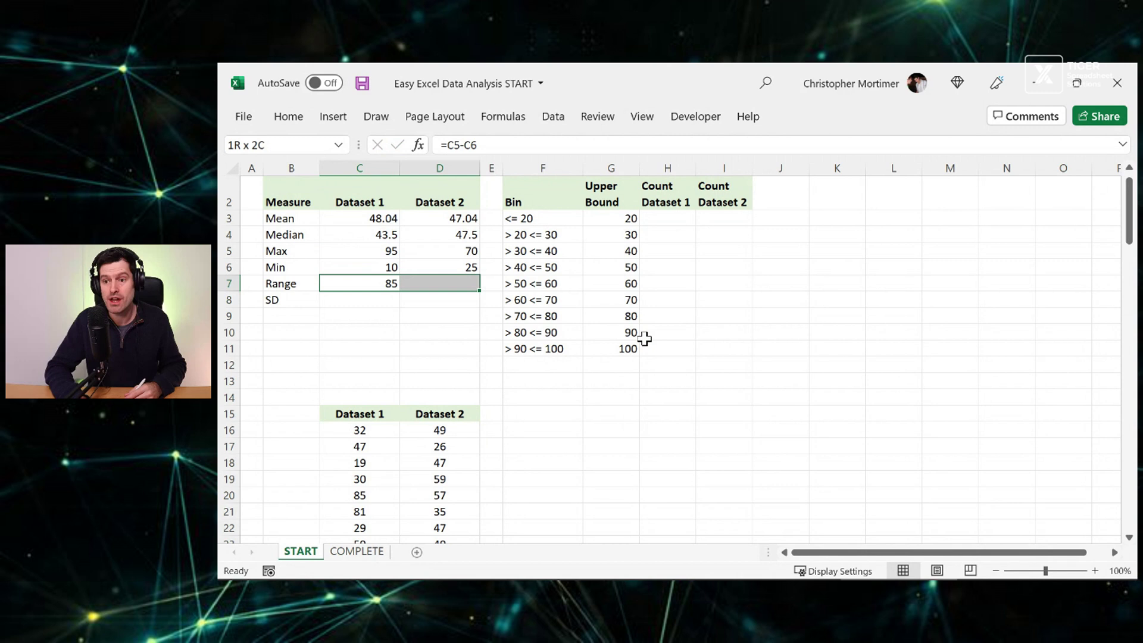
pyautogui.hotkey('ctrl', 'r')
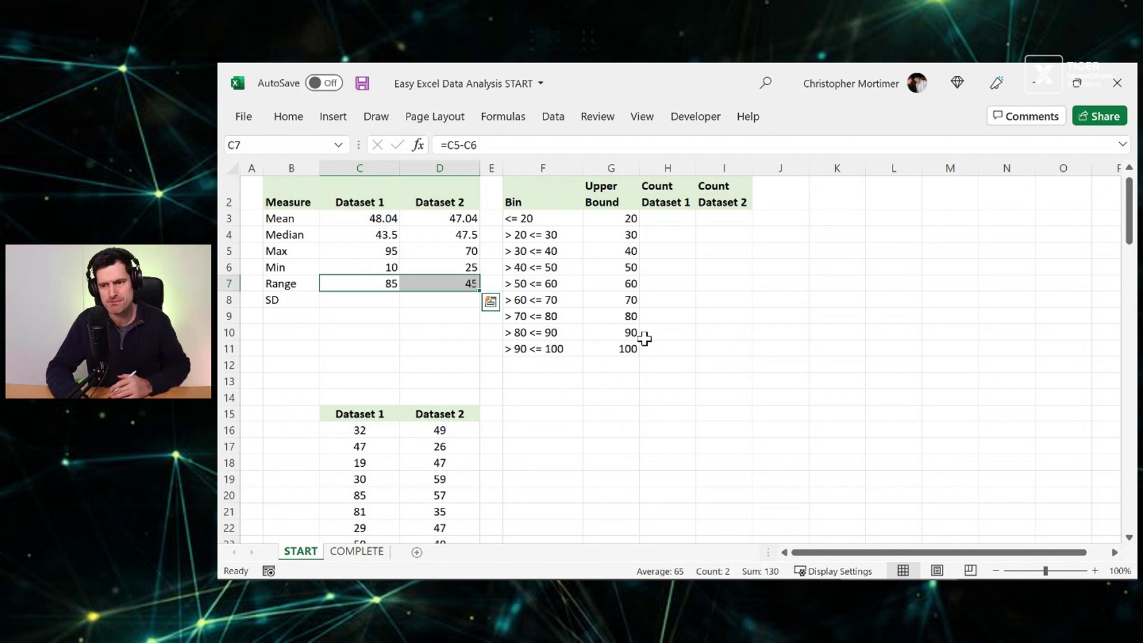
pyautogui.press('Left')
pyautogui.press('Right')
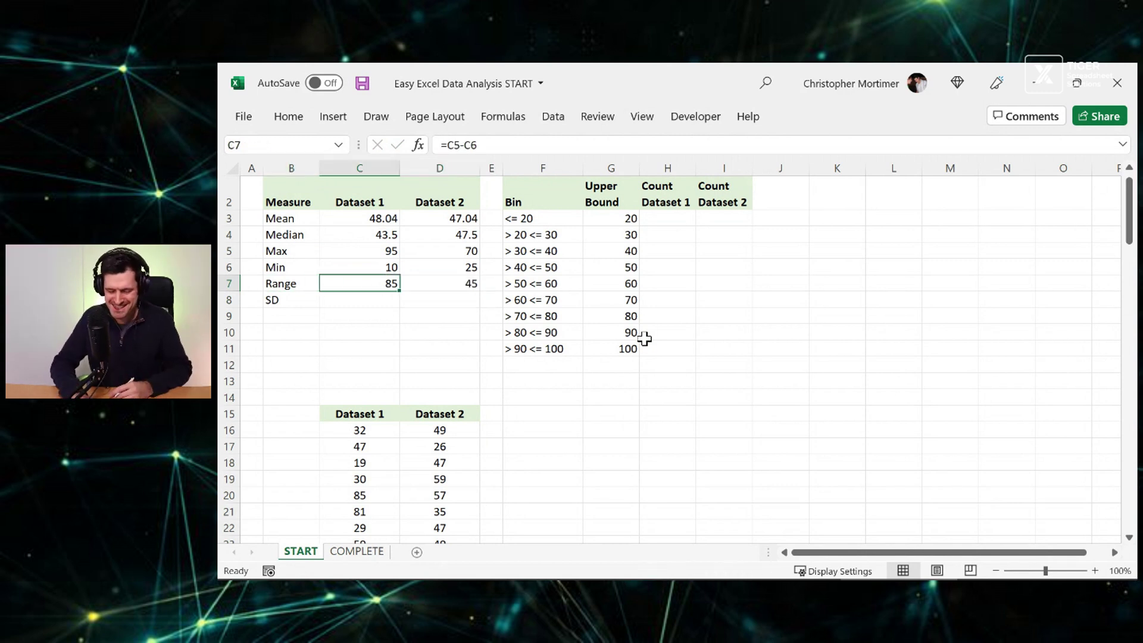
pyautogui.press('Up')
pyautogui.press('Up')
pyautogui.press('Up')
pyautogui.press('Up')
pyautogui.press('Down')
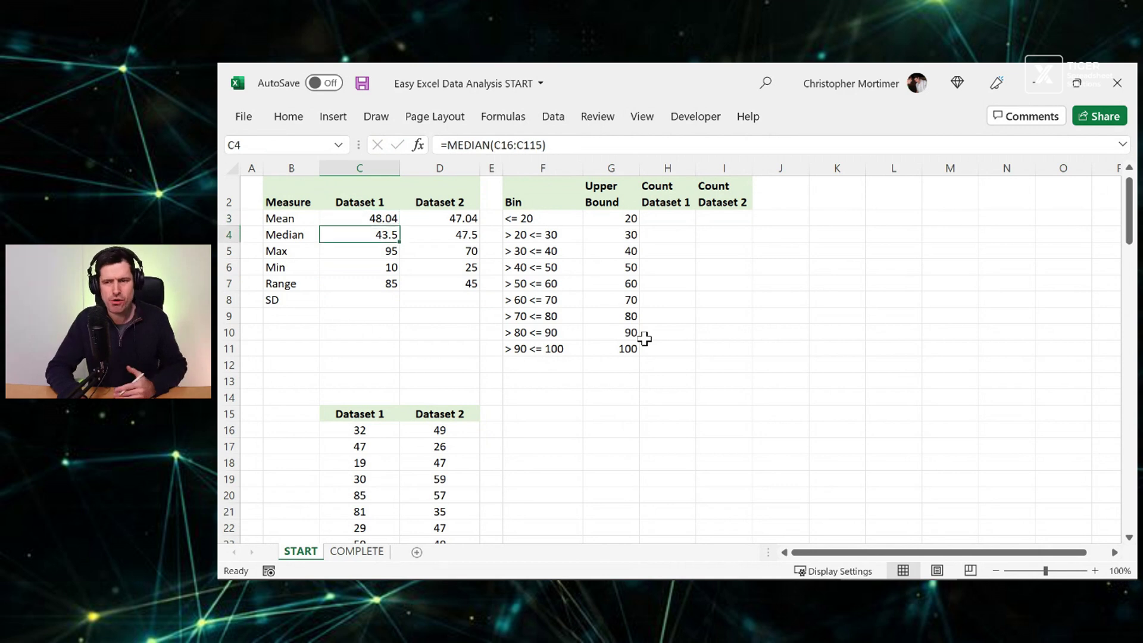
pyautogui.press('Down')
pyautogui.press('Down')
pyautogui.press('Down')
pyautogui.hotkey('shift', 'Right')
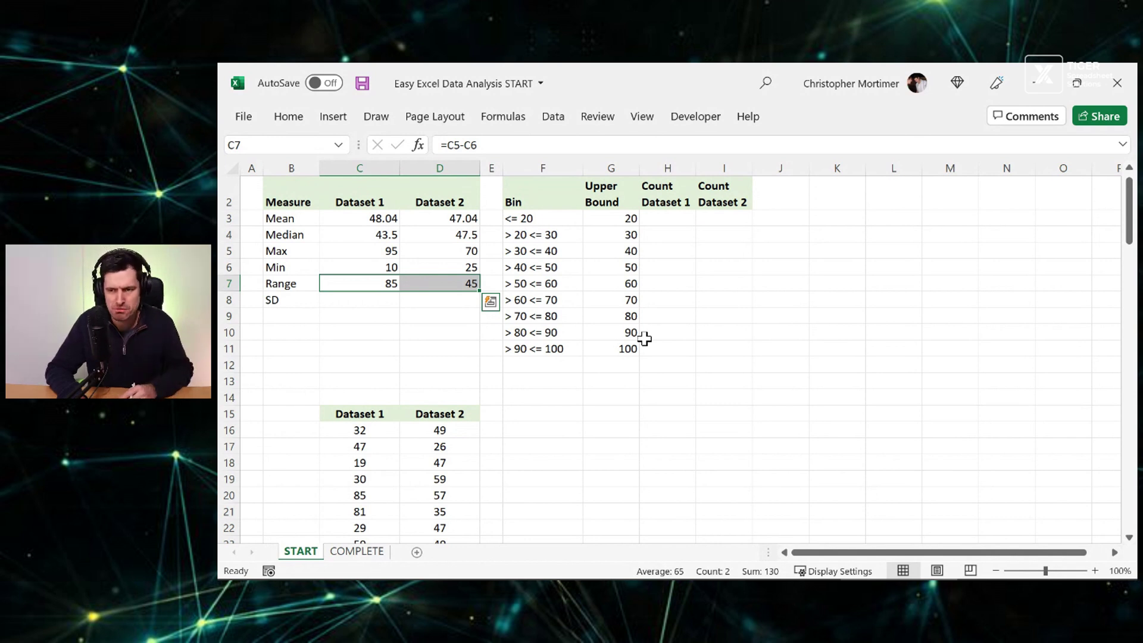
pyautogui.press('Down')
pyautogui.press('Left')
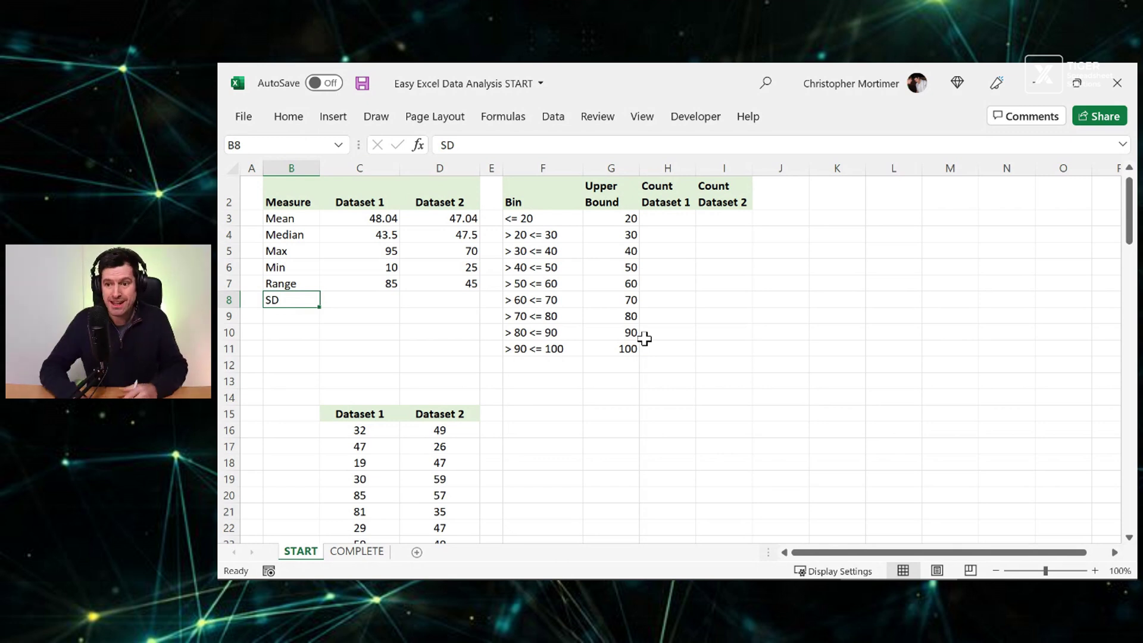
pyautogui.click(374, 431)
pyautogui.press('Down')
pyautogui.press('Down')
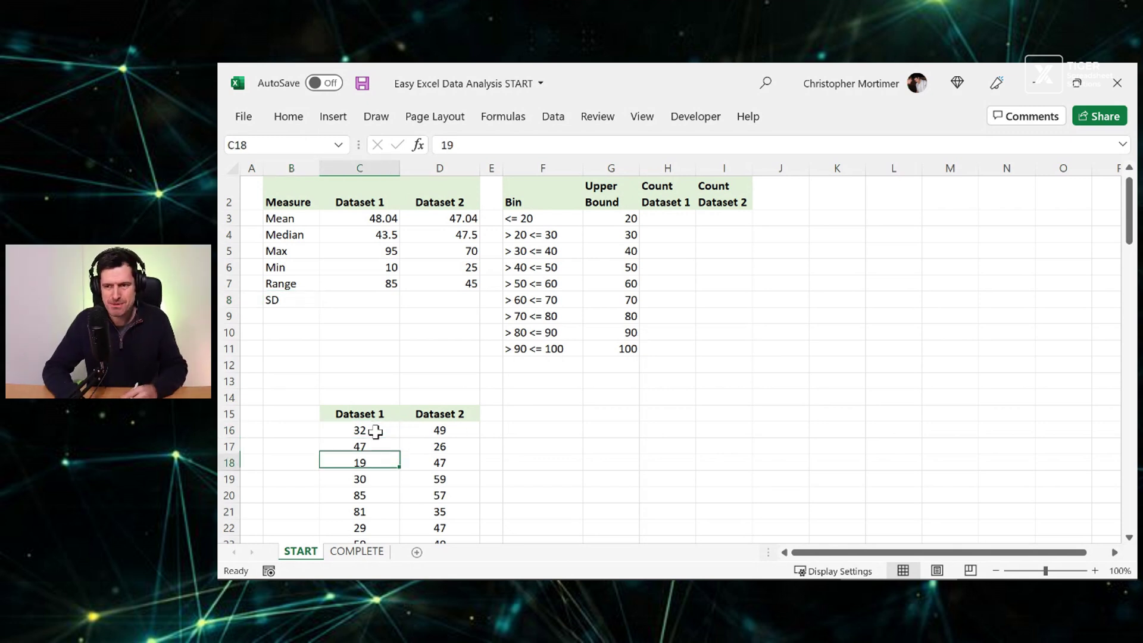
pyautogui.press('Down')
pyautogui.press('Down')
pyautogui.click(349, 218)
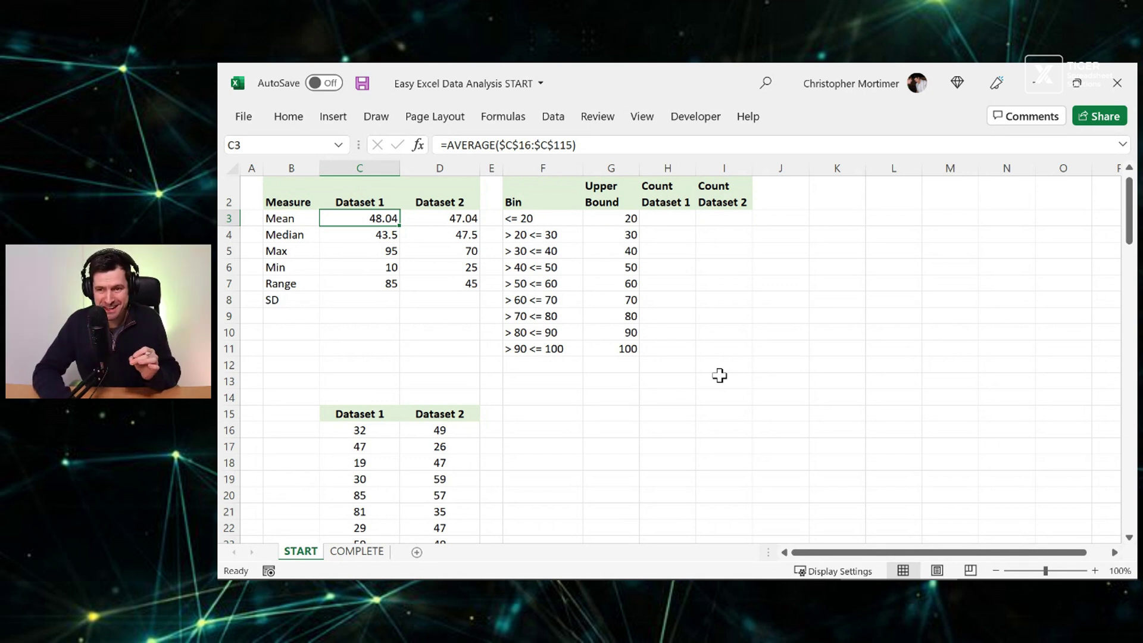
pyautogui.press('Down')
pyautogui.press('Down')
pyautogui.press('Down')
pyautogui.press('Down')
pyautogui.press('Down')
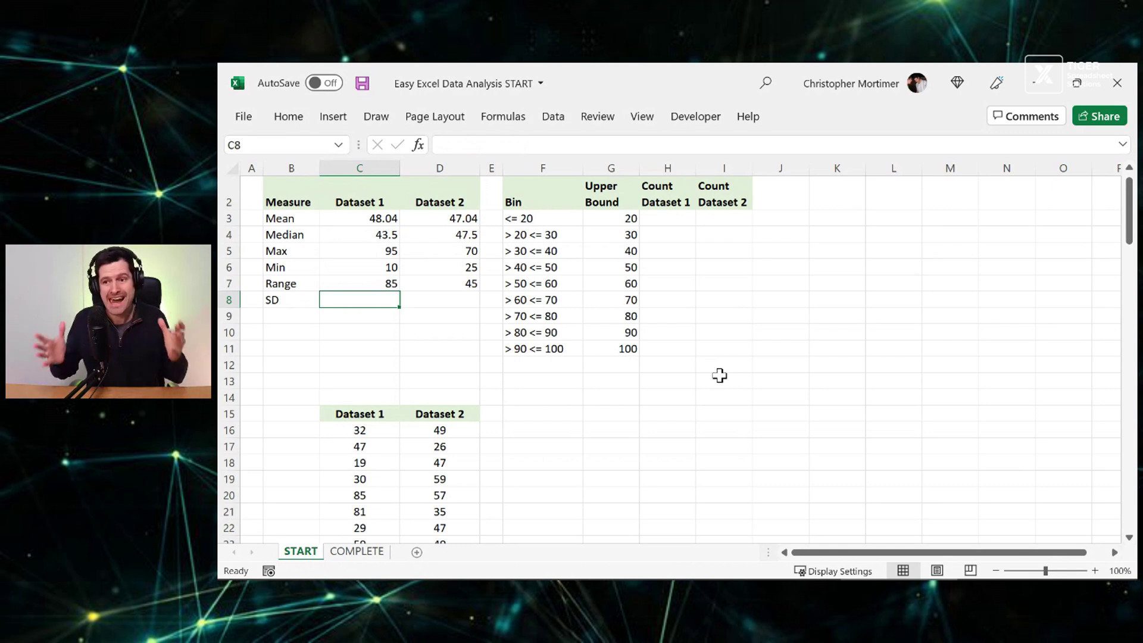
# Step: Enter =STDEV(C16:C115) in C8 and fill it to D8, giving 21.24 and 13.15
pyautogui.write('=st')
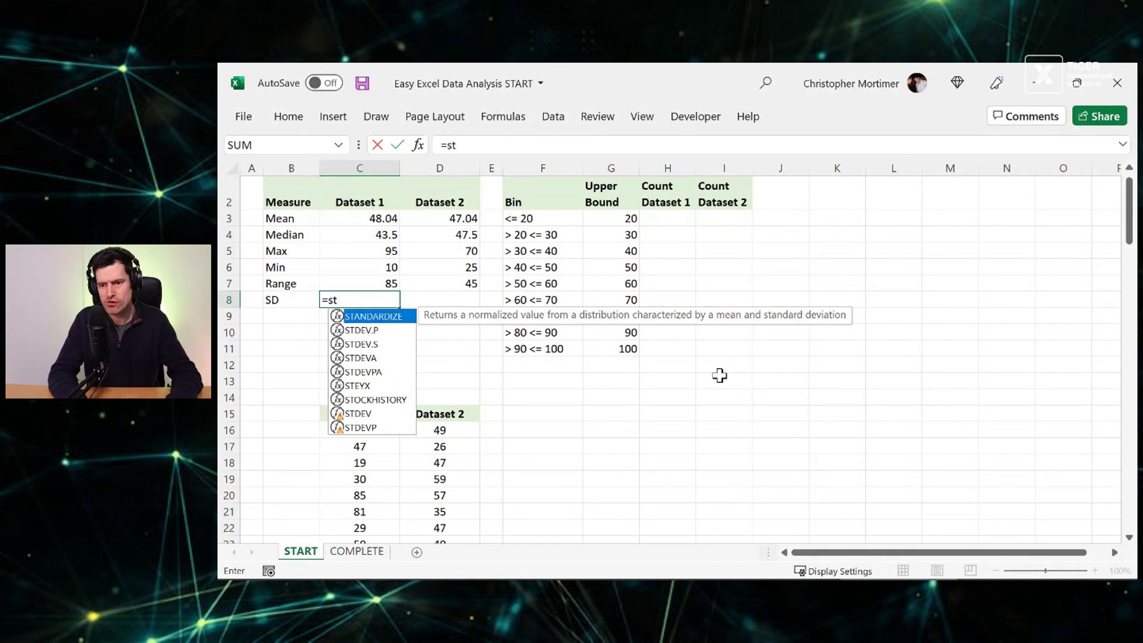
pyautogui.write('de')
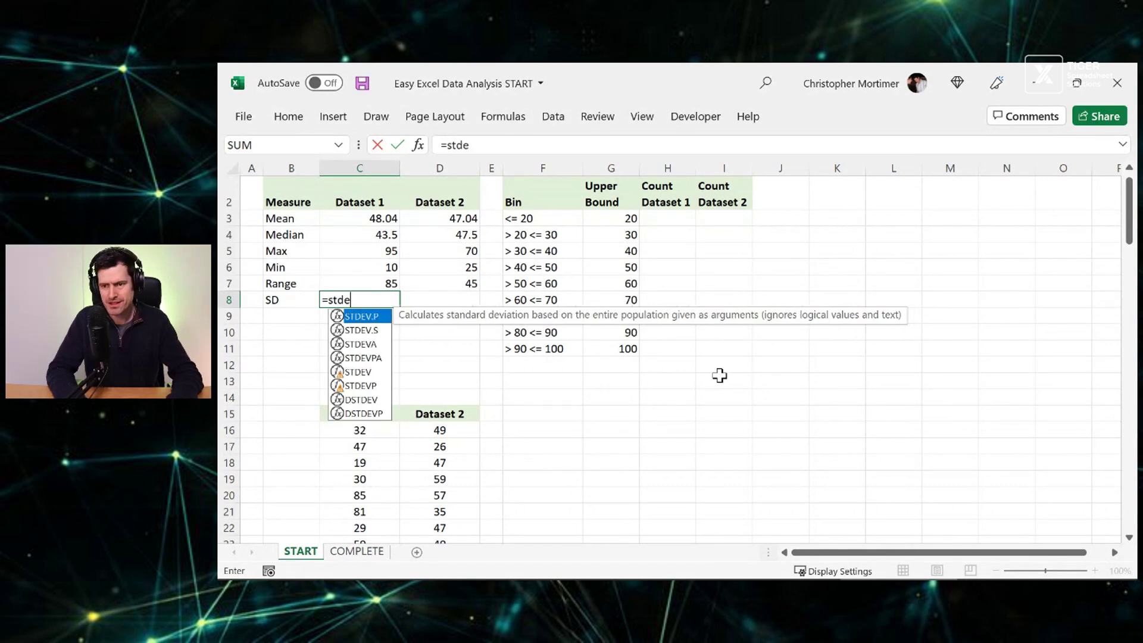
pyautogui.write('v(')
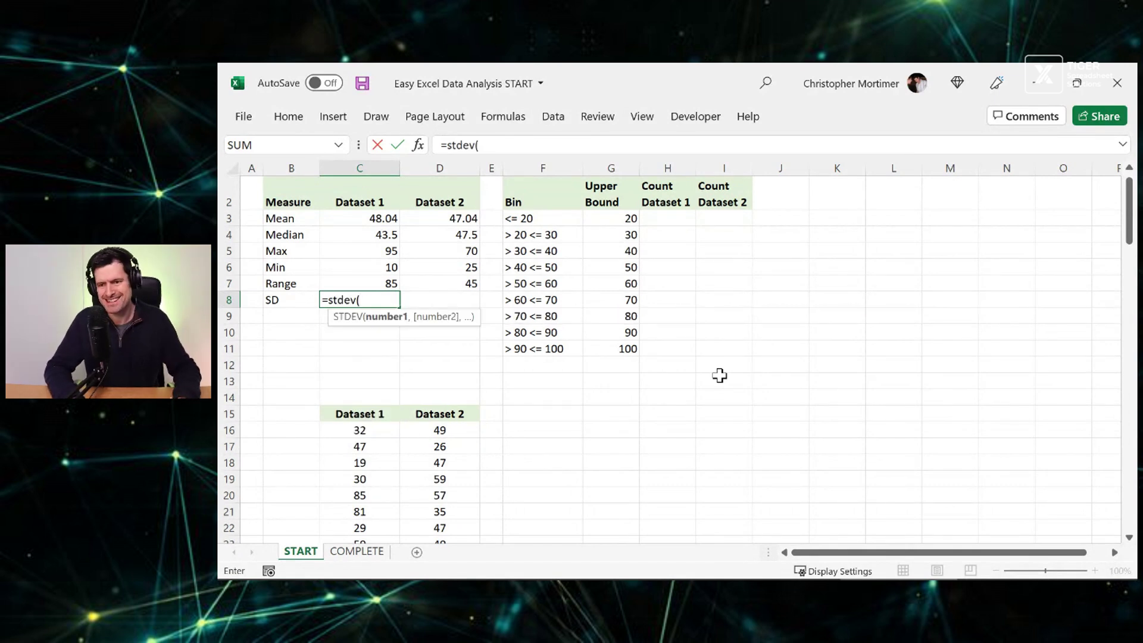
pyautogui.press('Down')
pyautogui.press('Down')
pyautogui.press('Down')
pyautogui.press('Down')
pyautogui.press('Down')
pyautogui.press('Down')
pyautogui.press('Down')
pyautogui.press('Down')
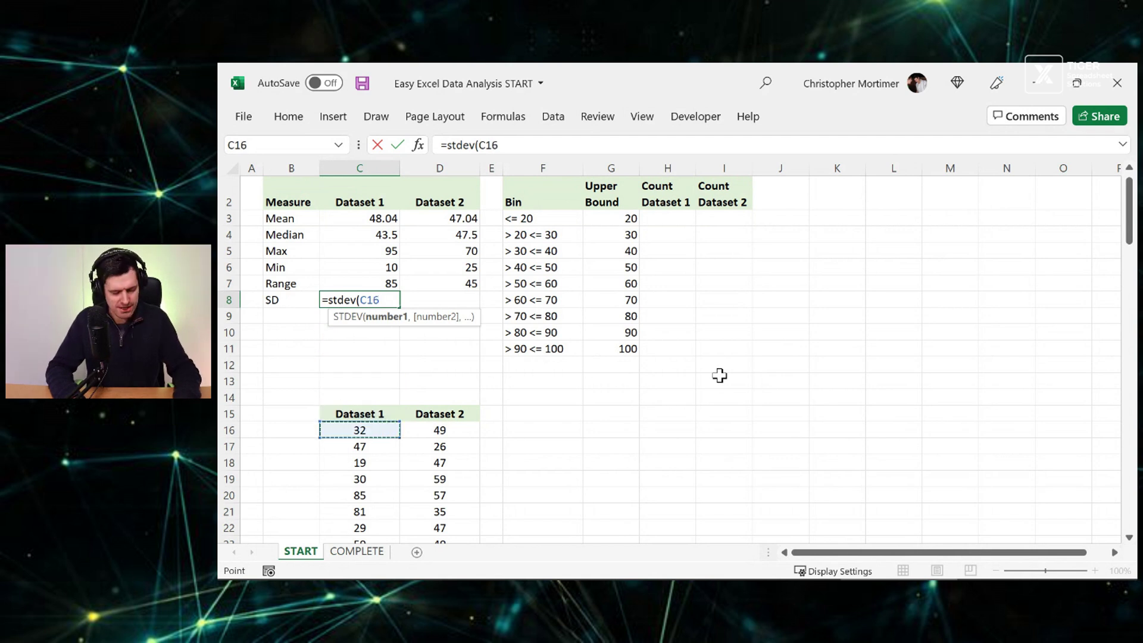
pyautogui.hotkey('ctrl', 'shift', 'Down')
pyautogui.press('Return')
pyautogui.press('Up')
pyautogui.press('Up')
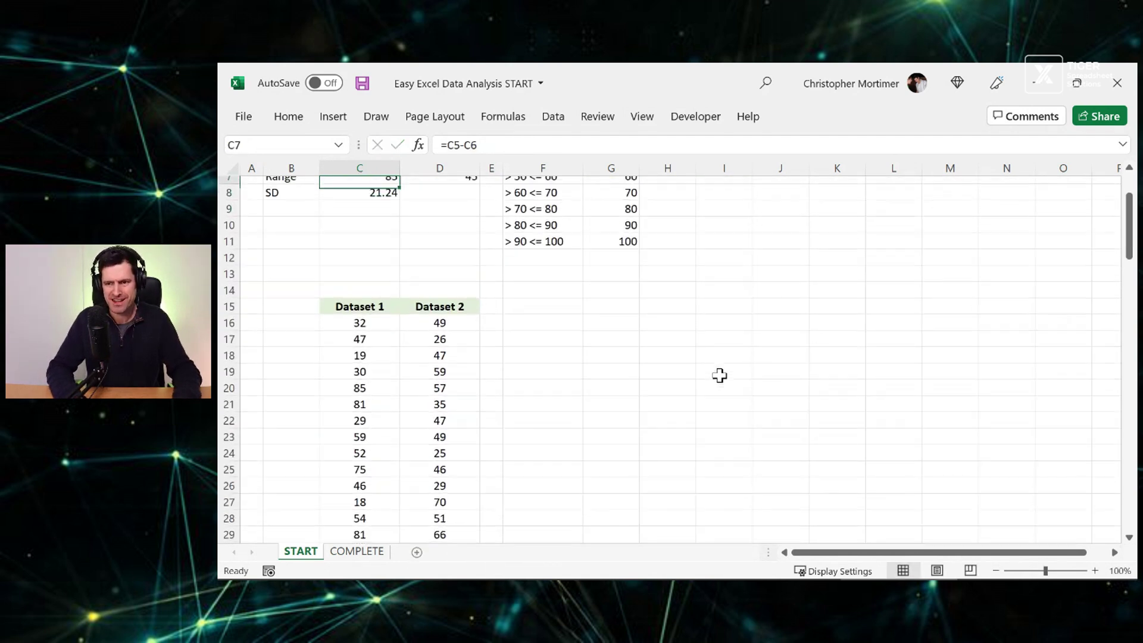
pyautogui.press('Up')
pyautogui.press('Up')
pyautogui.press('Up')
pyautogui.press('Up')
pyautogui.press('Up')
pyautogui.press('Up')
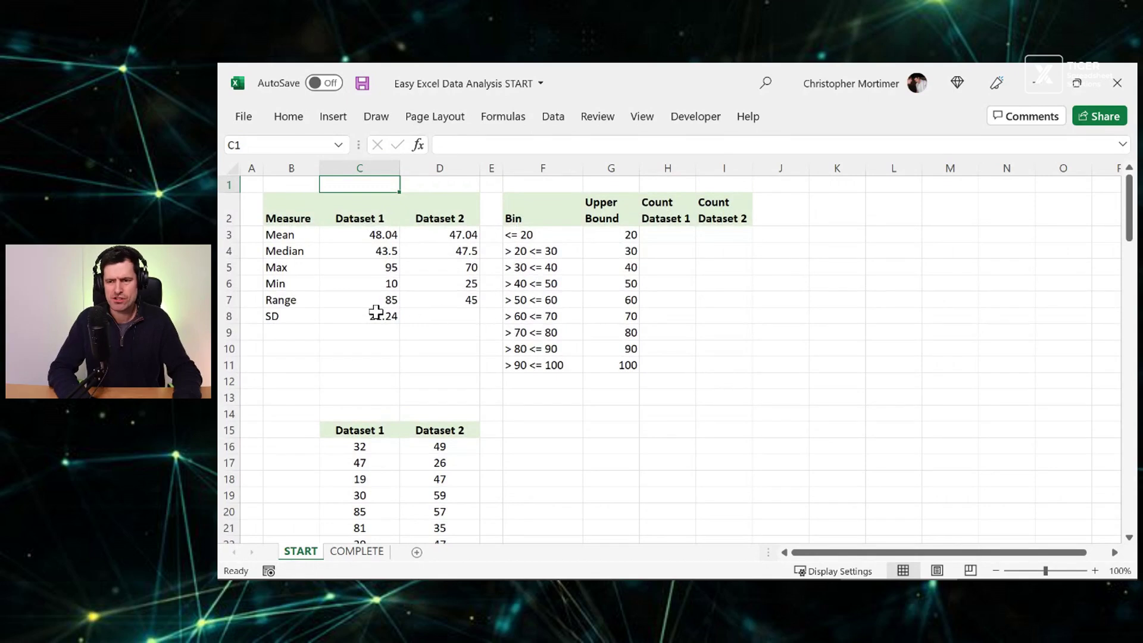
pyautogui.click(376, 312)
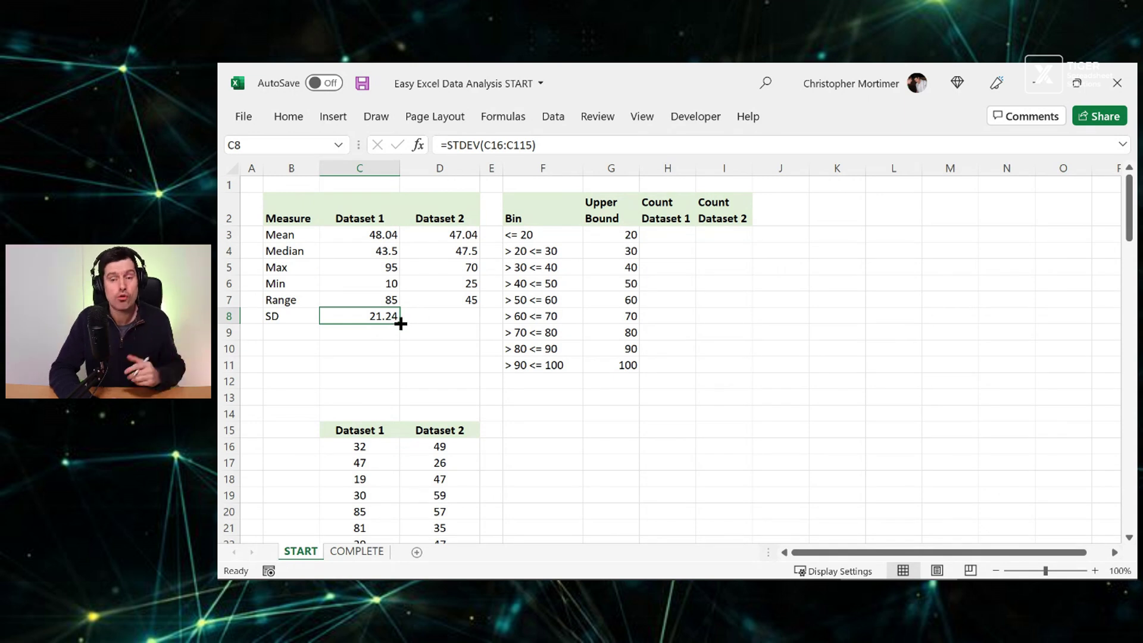
pyautogui.moveTo(401, 324); pyautogui.dragTo(477, 322)
pyautogui.click(444, 317)
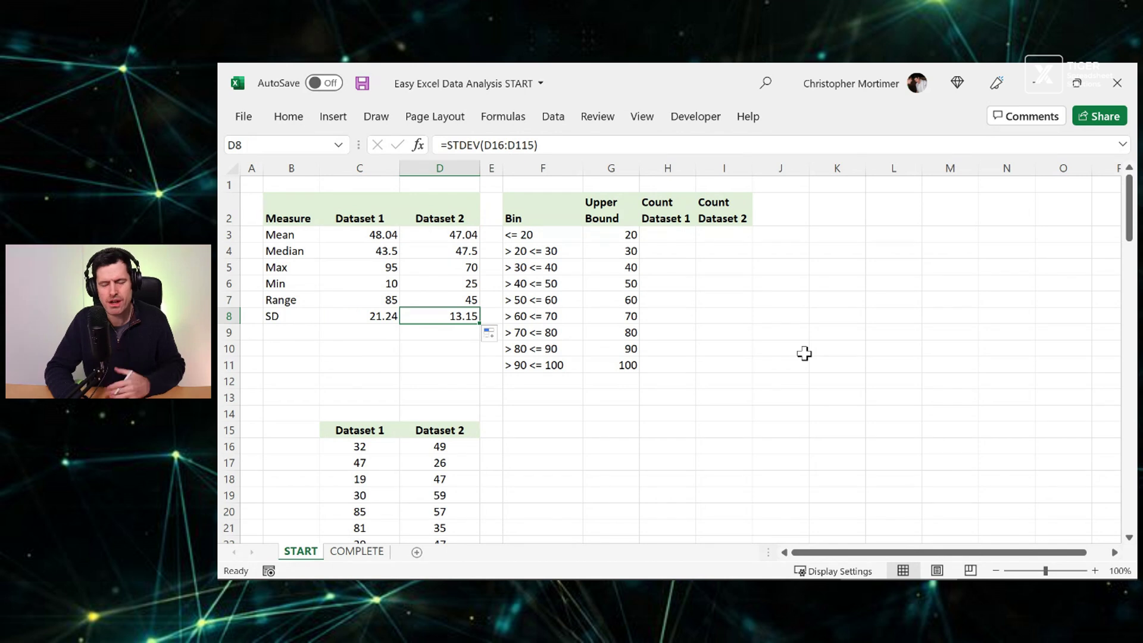
pyautogui.press('Left')
pyautogui.press('Left')
pyautogui.press('Up')
pyautogui.press('Up')
pyautogui.press('Up')
pyautogui.press('Up')
pyautogui.press('Right')
pyautogui.press('Right')
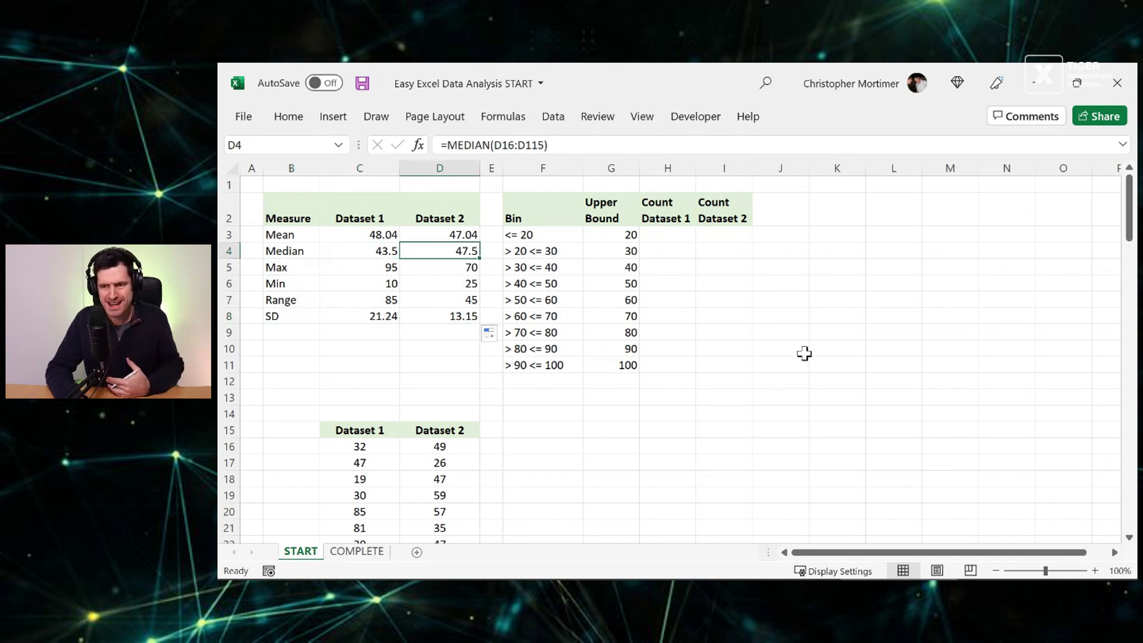
pyautogui.press('Up')
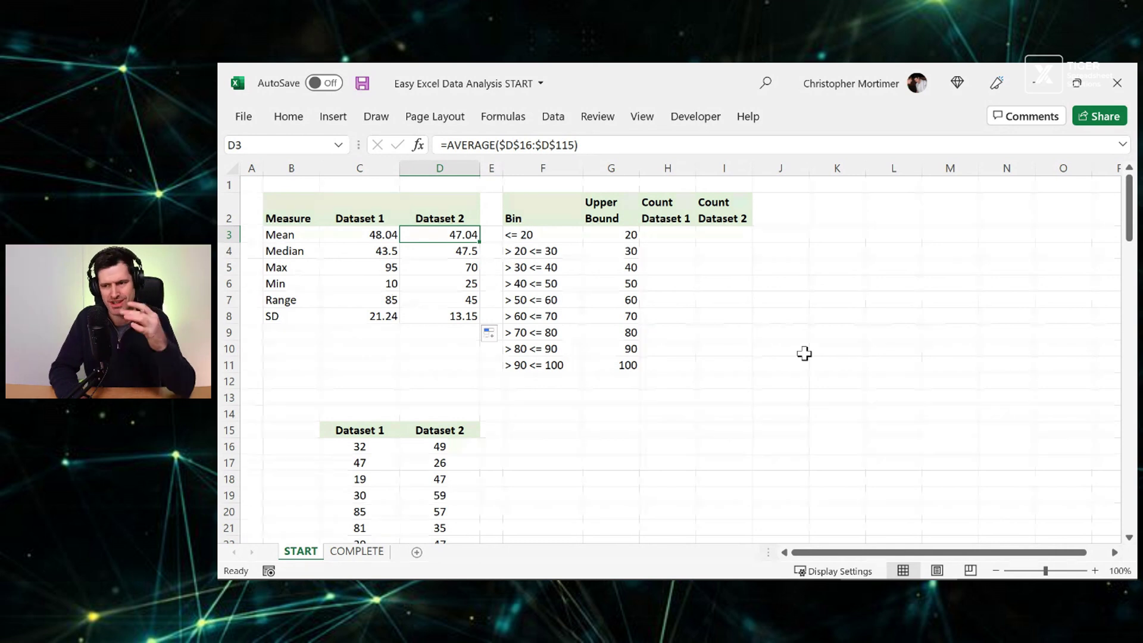
pyautogui.press('Right')
pyautogui.press('Right')
pyautogui.press('Right')
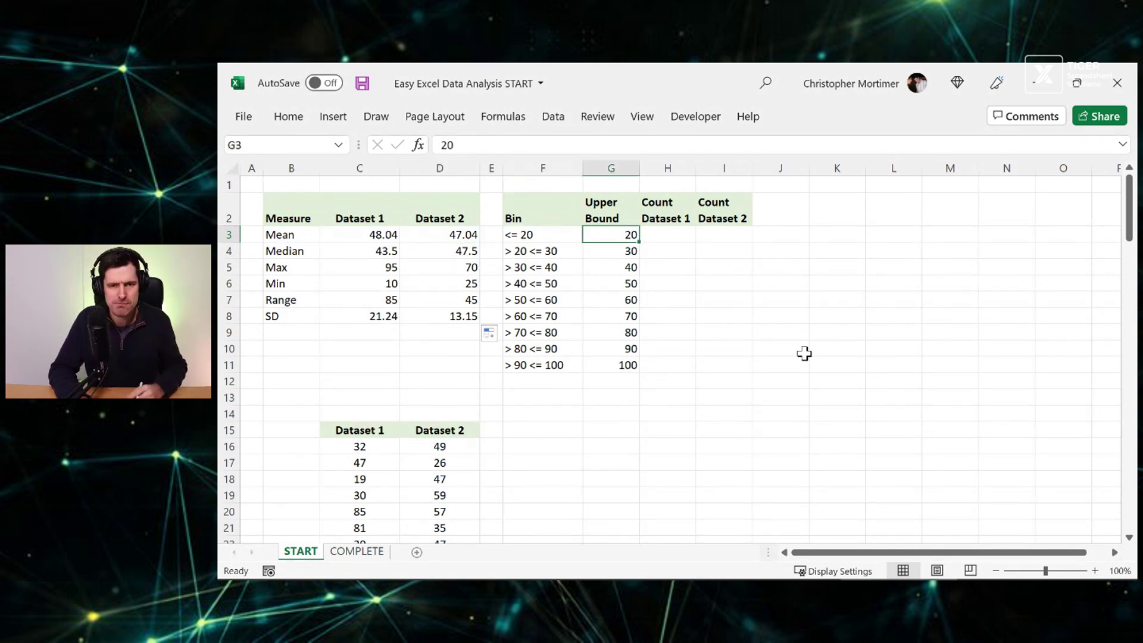
pyautogui.press('Right')
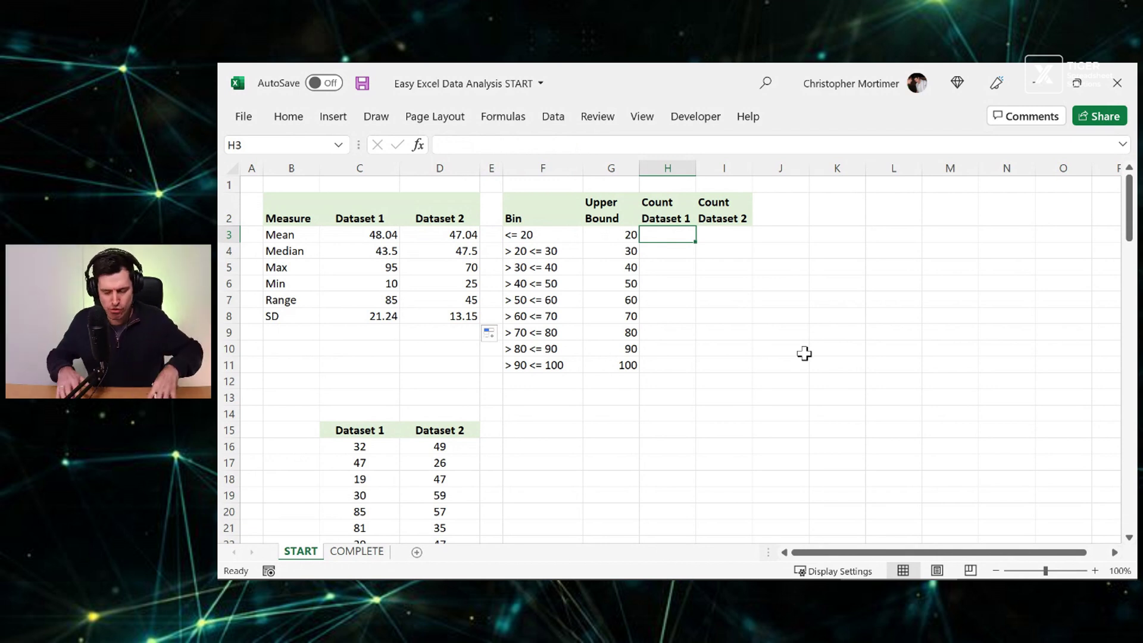
pyautogui.press('Left')
pyautogui.press('Left')
pyautogui.hotkey('shift', 'Down')
pyautogui.hotkey('shift', 'Down')
pyautogui.hotkey('shift', 'Down')
pyautogui.hotkey('shift', 'Down')
pyautogui.hotkey('shift', 'Down')
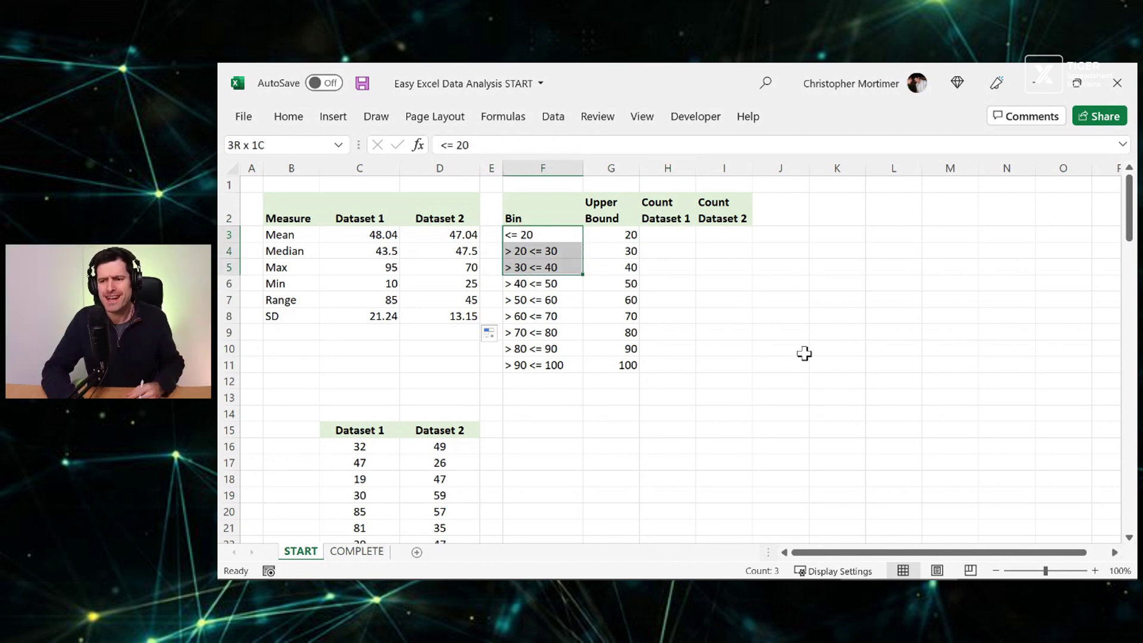
pyautogui.hotkey('shift', 'Down')
pyautogui.hotkey('shift', 'Down')
pyautogui.hotkey('shift', 'Down')
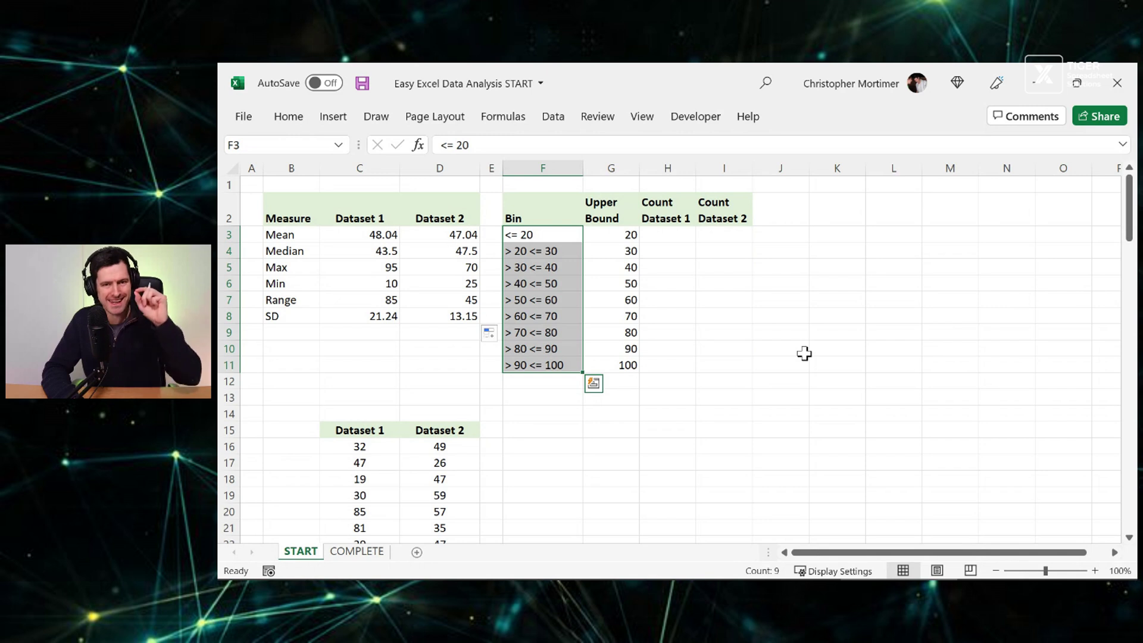
pyautogui.press('Down')
pyautogui.press('Down')
pyautogui.press('Down')
pyautogui.press('Down')
pyautogui.press('Down')
pyautogui.press('Down')
pyautogui.press('Down')
pyautogui.press('Down')
pyautogui.press('Down')
pyautogui.press('Down')
pyautogui.press('Down')
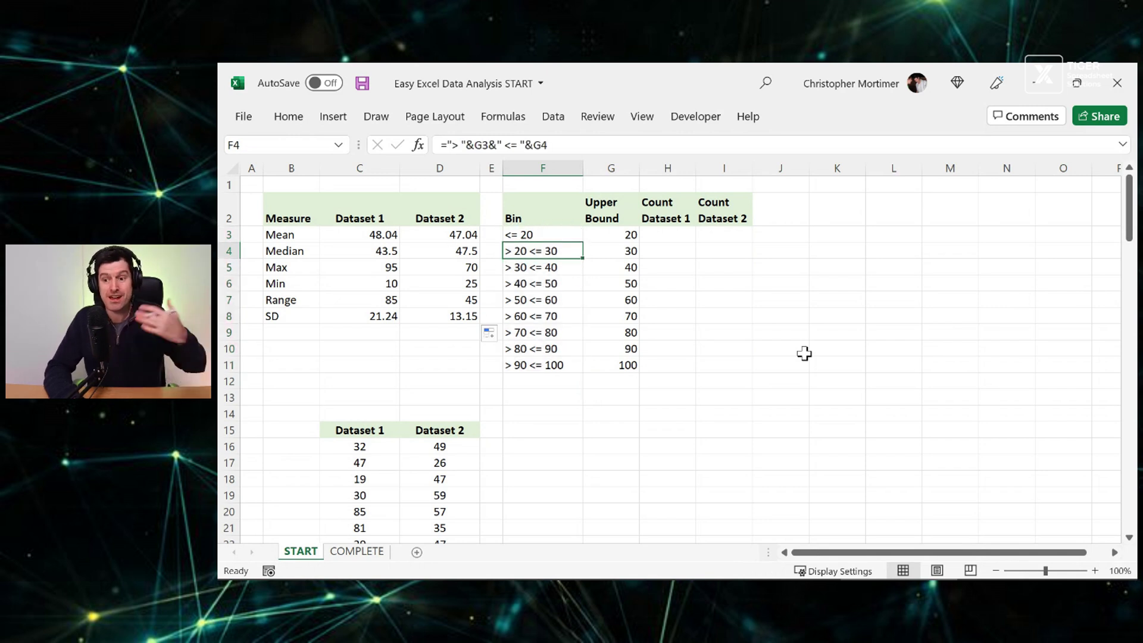
pyautogui.press('Left')
pyautogui.press('Left')
pyautogui.press('Down')
pyautogui.press('Left')
pyautogui.press('Down')
pyautogui.hotkey('shift', 'Down')
pyautogui.hotkey('shift', 'Down')
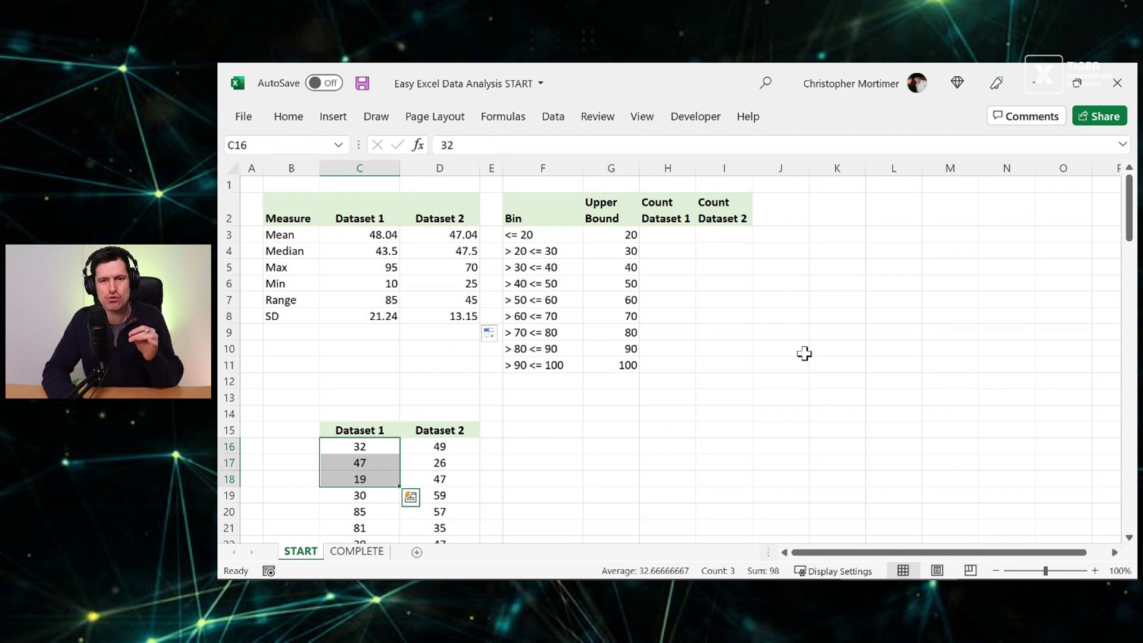
pyautogui.press('Up')
pyautogui.press('Up')
pyautogui.press('Up')
pyautogui.press('Up')
pyautogui.press('Up')
pyautogui.press('Up')
pyautogui.press('Up')
pyautogui.press('Up')
pyautogui.press('Up')
pyautogui.press('Up')
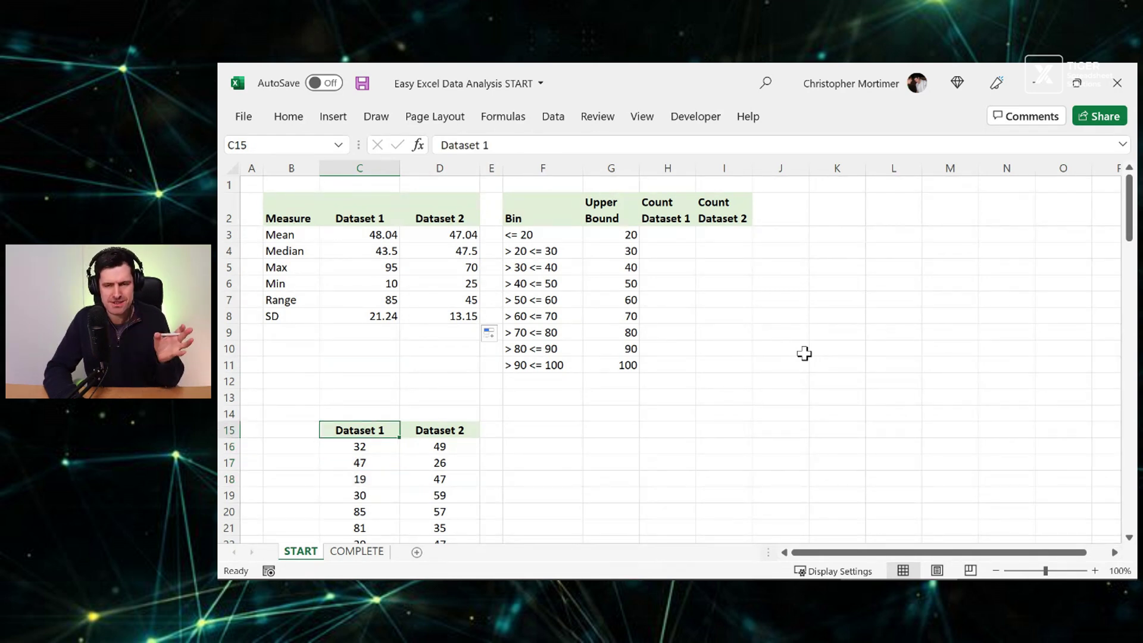
pyautogui.press('Right')
pyautogui.press('Right')
pyautogui.press('Right')
pyautogui.press('Right')
pyautogui.press('Up')
pyautogui.press('Up')
pyautogui.press('Up')
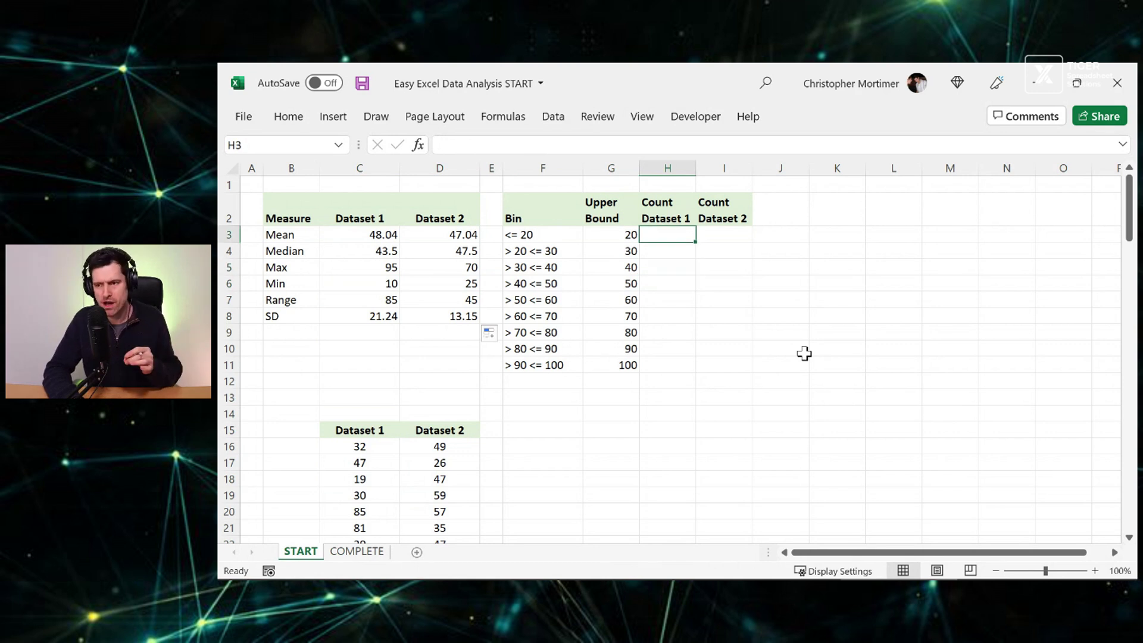
pyautogui.press('Left')
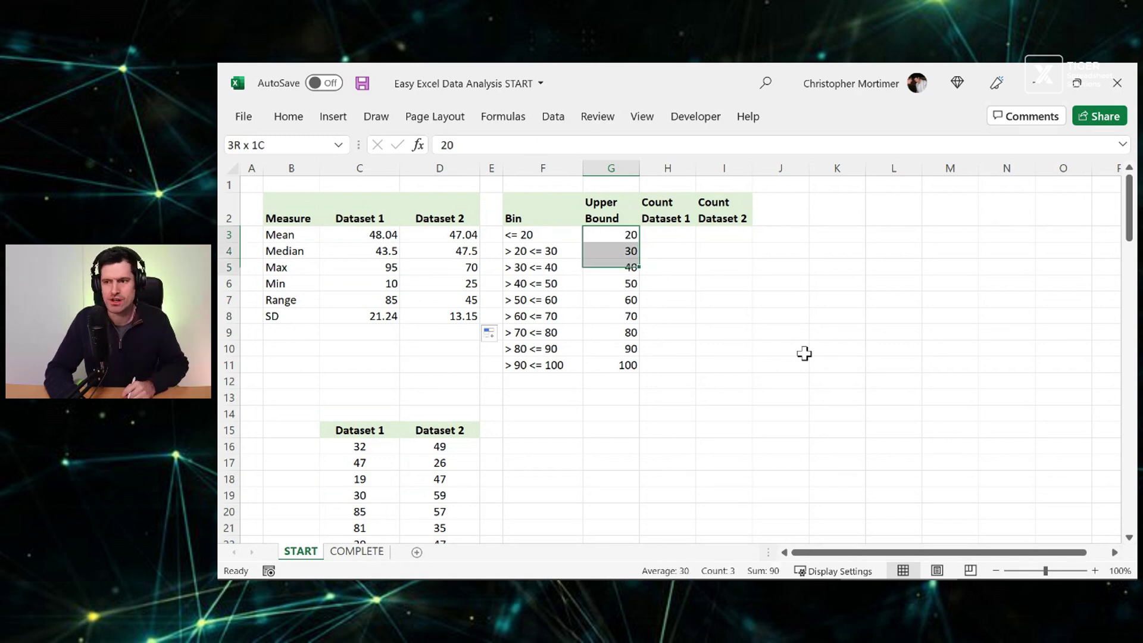
pyautogui.hotkey('shift', 'Down')
pyautogui.hotkey('shift', 'Down')
pyautogui.hotkey('shift', 'Down')
pyautogui.hotkey('shift', 'Down')
pyautogui.hotkey('shift', 'Down')
pyautogui.hotkey('shift', 'Down')
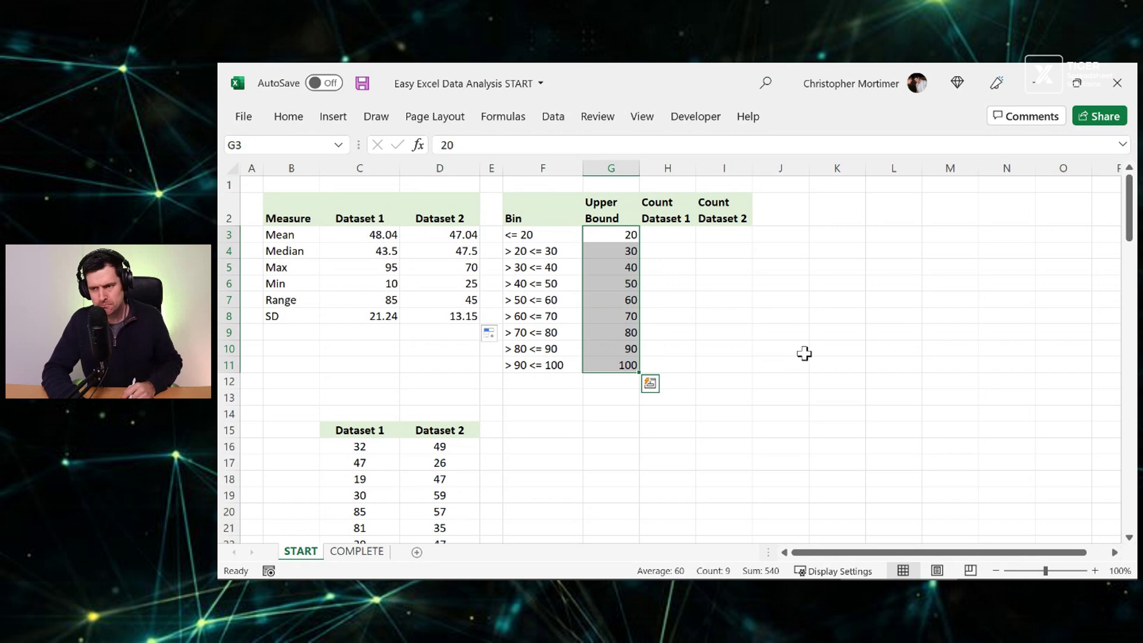
pyautogui.hotkey('shift', 'BackSpace')
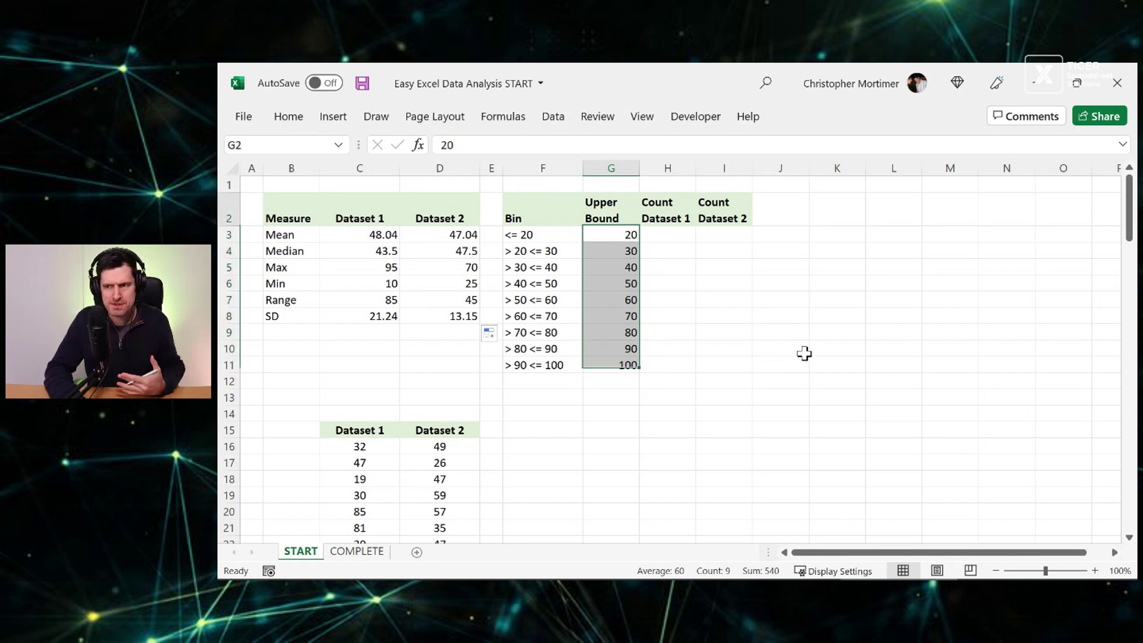
pyautogui.press('Down')
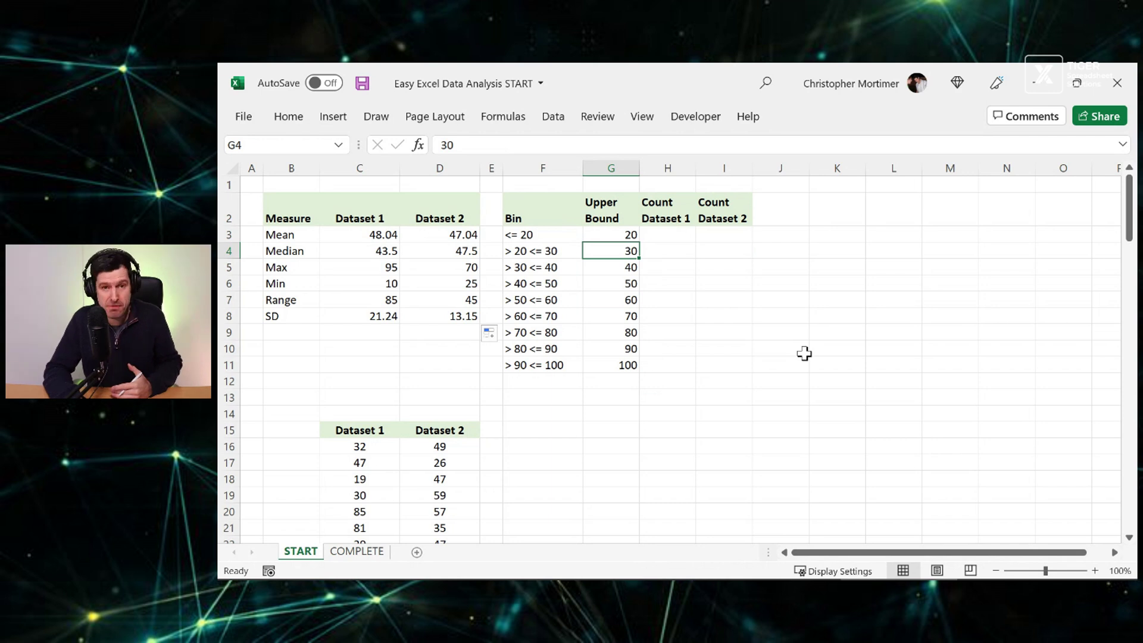
pyautogui.press('Up')
pyautogui.hotkey('shift', 'Down')
pyautogui.hotkey('shift', 'Down')
pyautogui.hotkey('shift', 'Down')
pyautogui.hotkey('shift', 'Down')
pyautogui.hotkey('shift', 'Down')
pyautogui.hotkey('shift', 'Down')
pyautogui.hotkey('shift', 'Down')
pyautogui.hotkey('shift', 'Down')
pyautogui.hotkey('shift', 'Down')
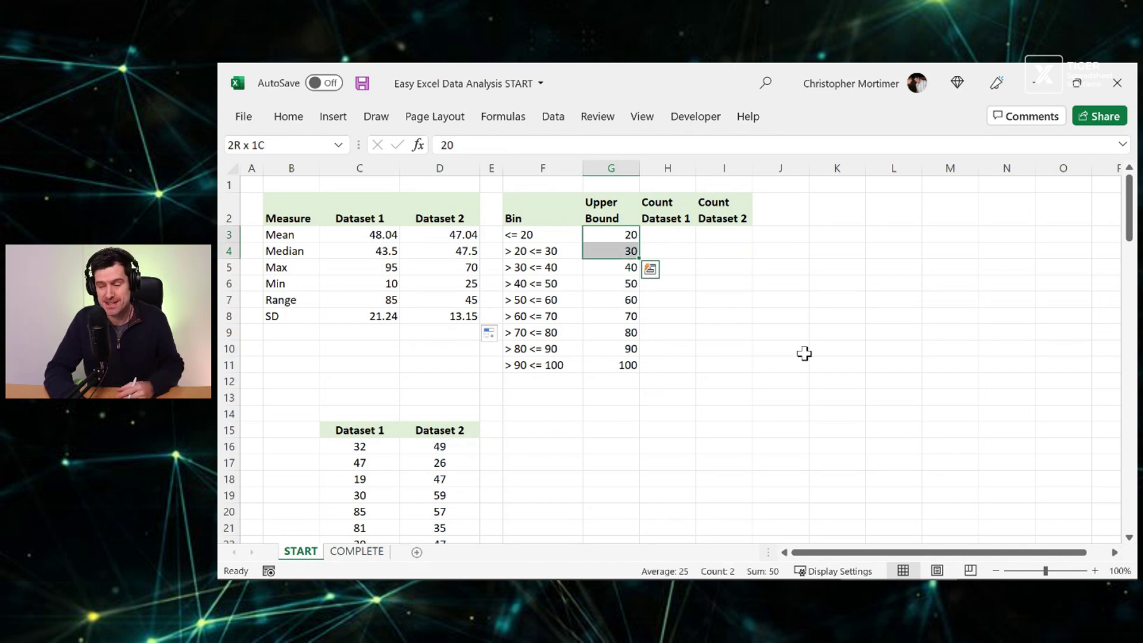
pyautogui.hotkey('shift', 'Up')
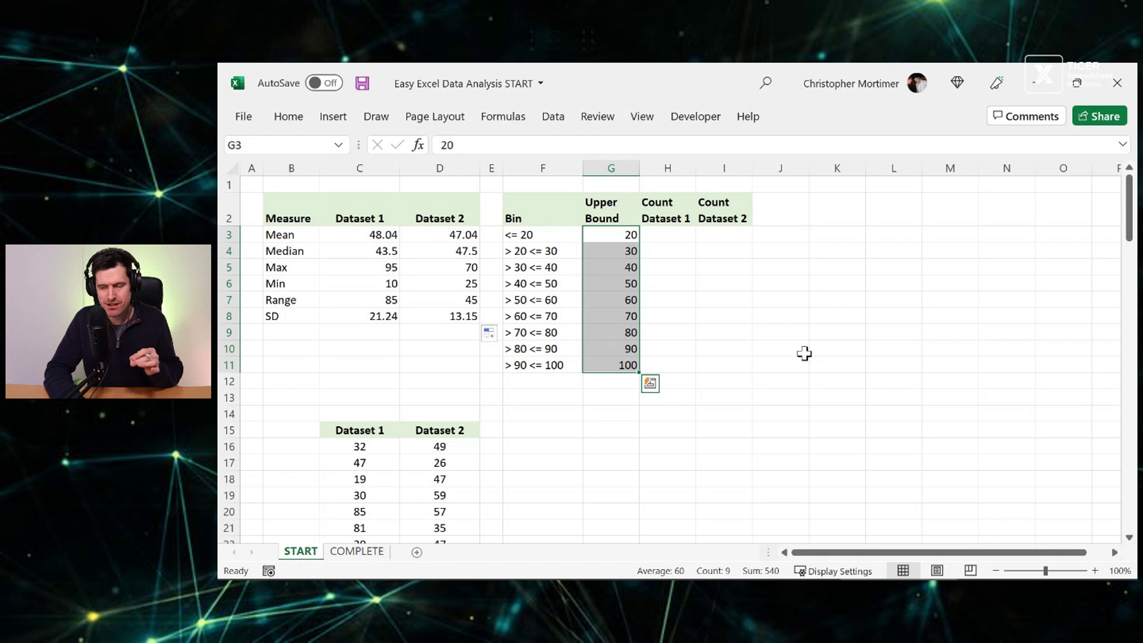
pyautogui.press('Right')
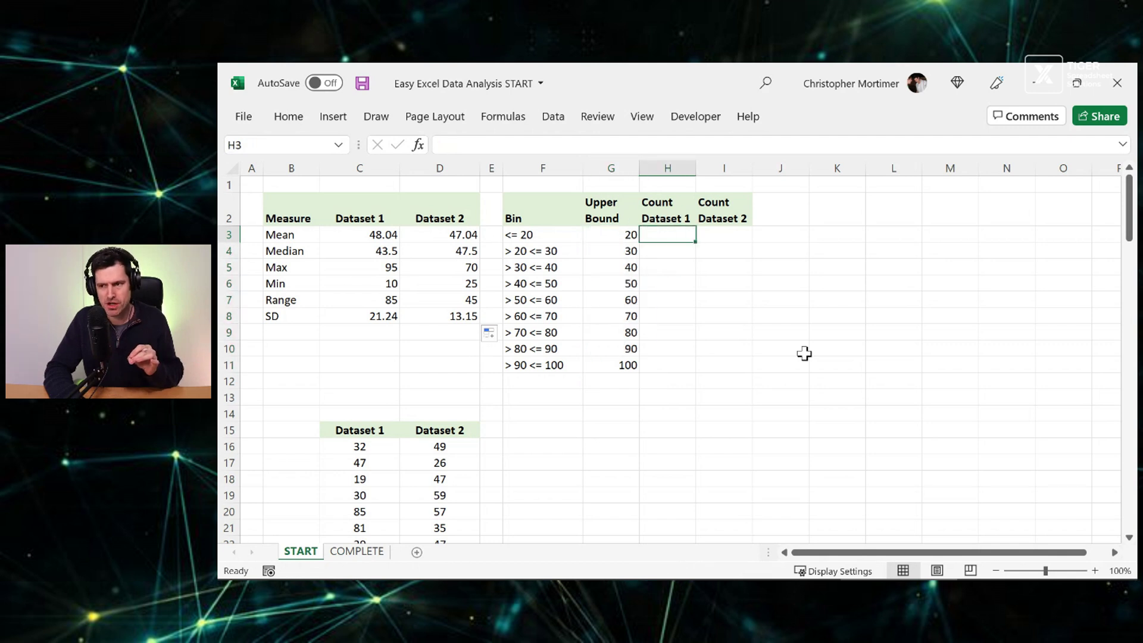
pyautogui.hotkey('shift', 'Down')
pyautogui.hotkey('shift', 'Down')
pyautogui.hotkey('shift', 'Down')
pyautogui.hotkey('shift', 'Down')
pyautogui.hotkey('shift', 'Down')
pyautogui.hotkey('shift', 'Down')
pyautogui.hotkey('shift', 'Down')
pyautogui.hotkey('shift', 'Down')
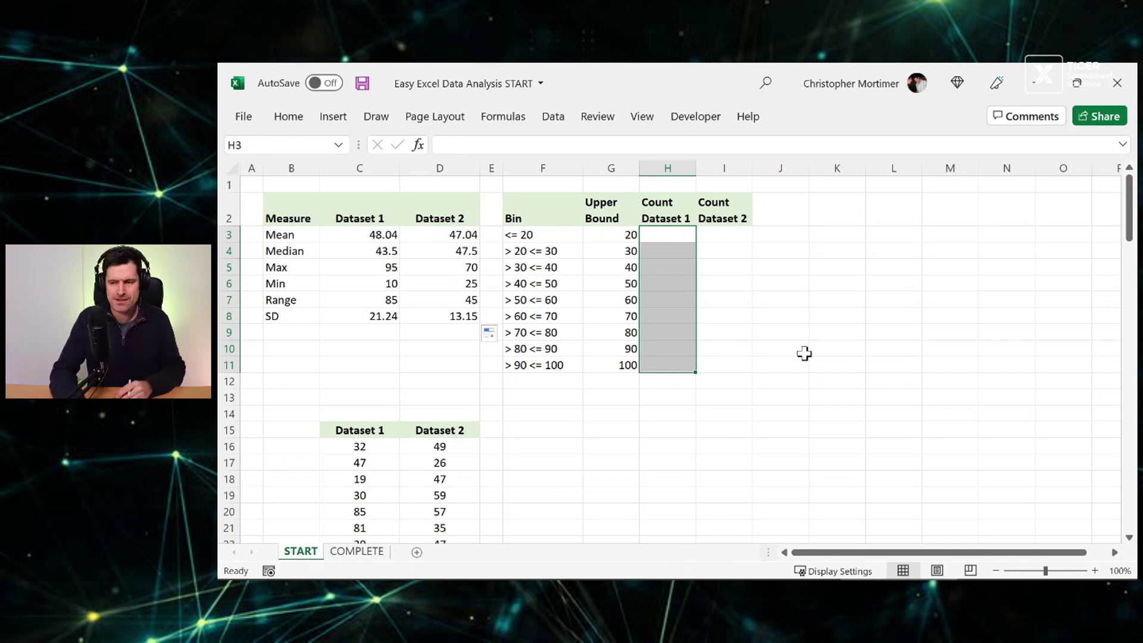
# Step: Array-enter =FREQUENCY($C$16:$C$115,$G$3:$G$11) in H3:H11, giving counts 7, 11, 23, 27, 10, 3, 6, 7, 6
pyautogui.write('=')
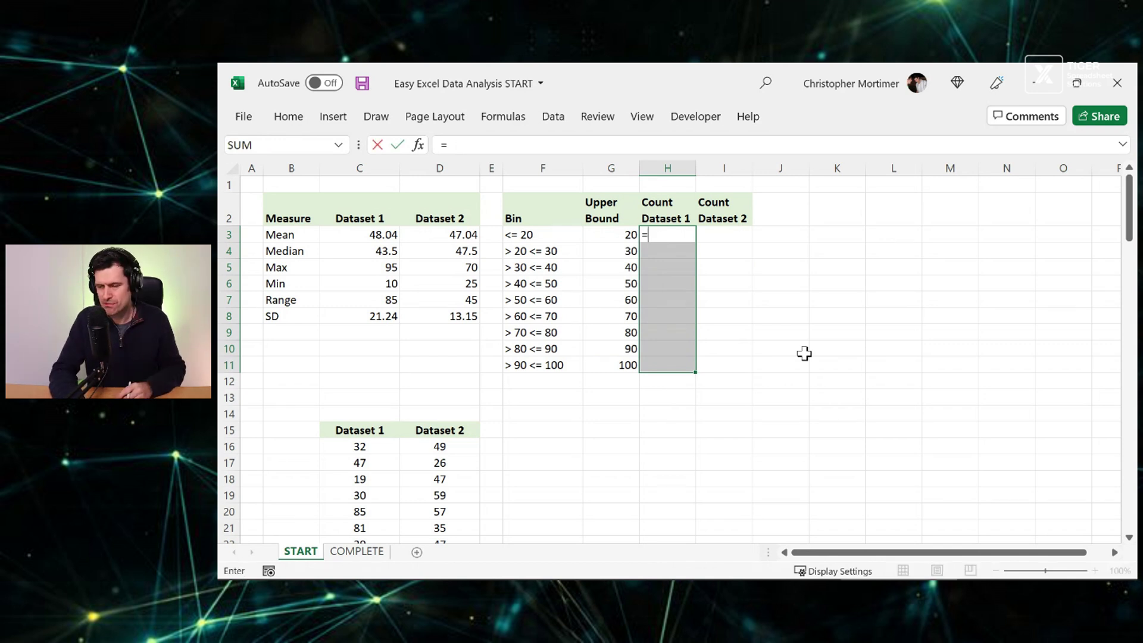
pyautogui.write('fre')
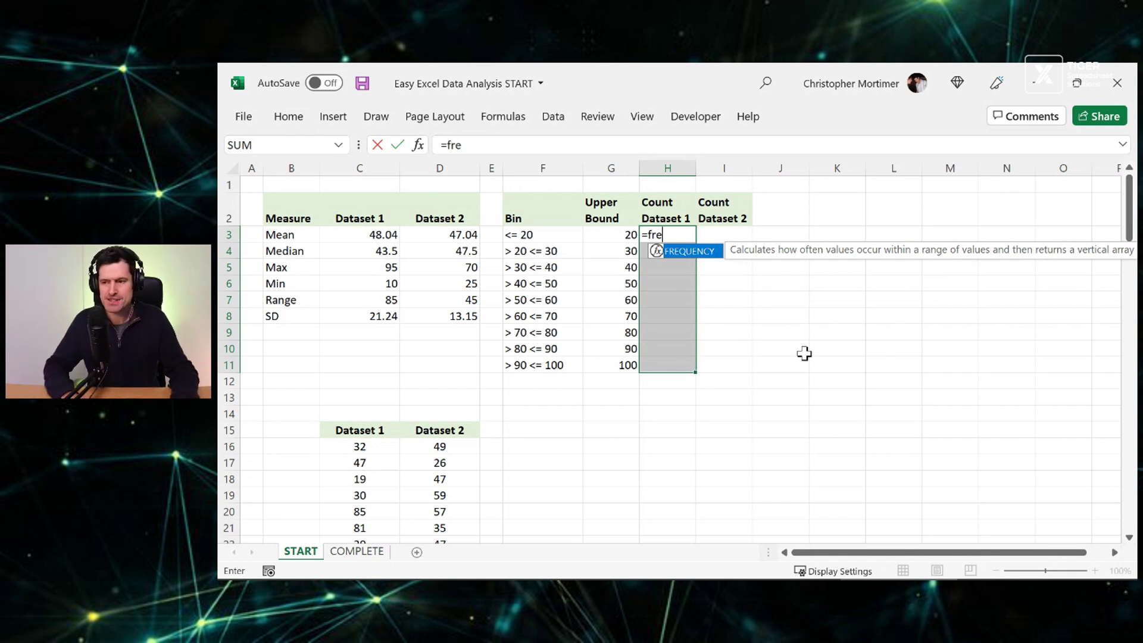
pyautogui.press('Tab')
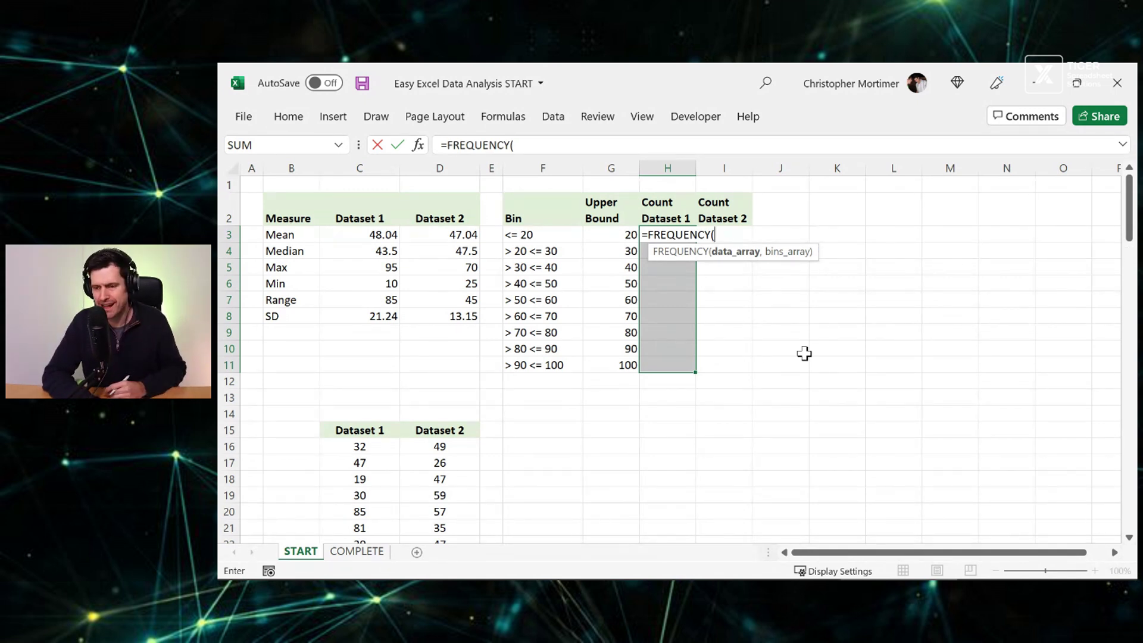
pyautogui.click(371, 445)
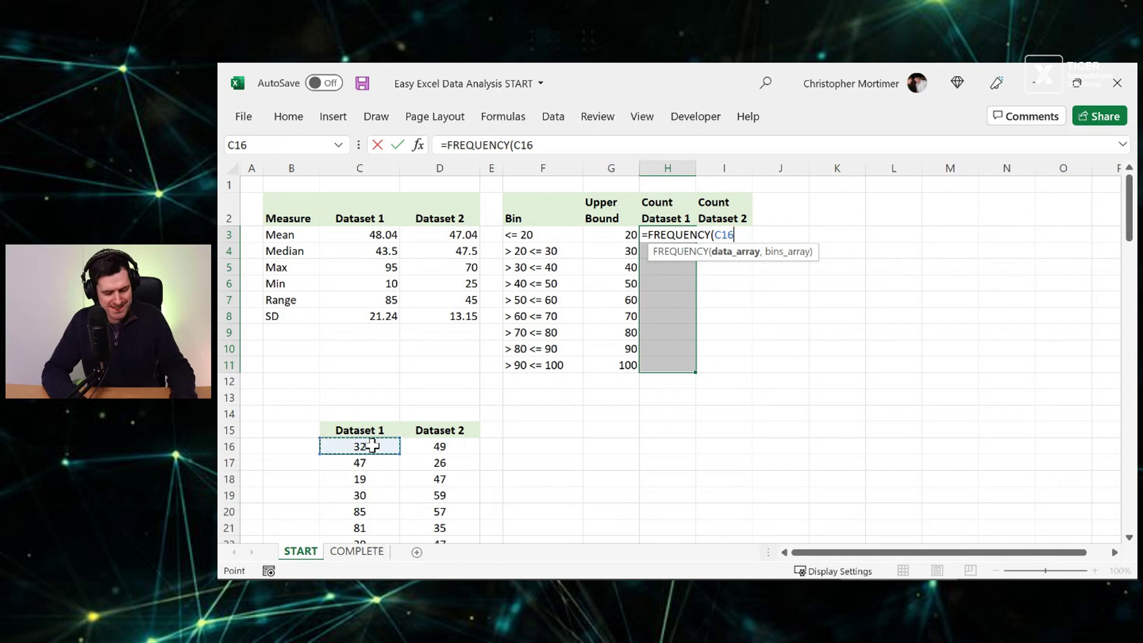
pyautogui.hotkey('ctrl', 'shift', 'Down')
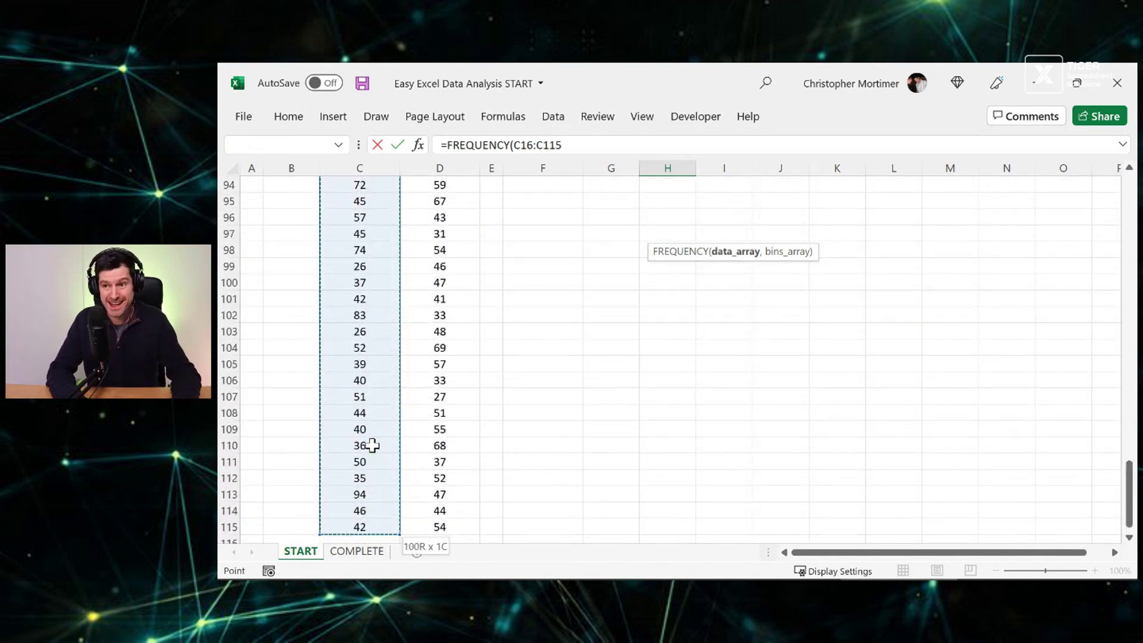
pyautogui.press('F4')
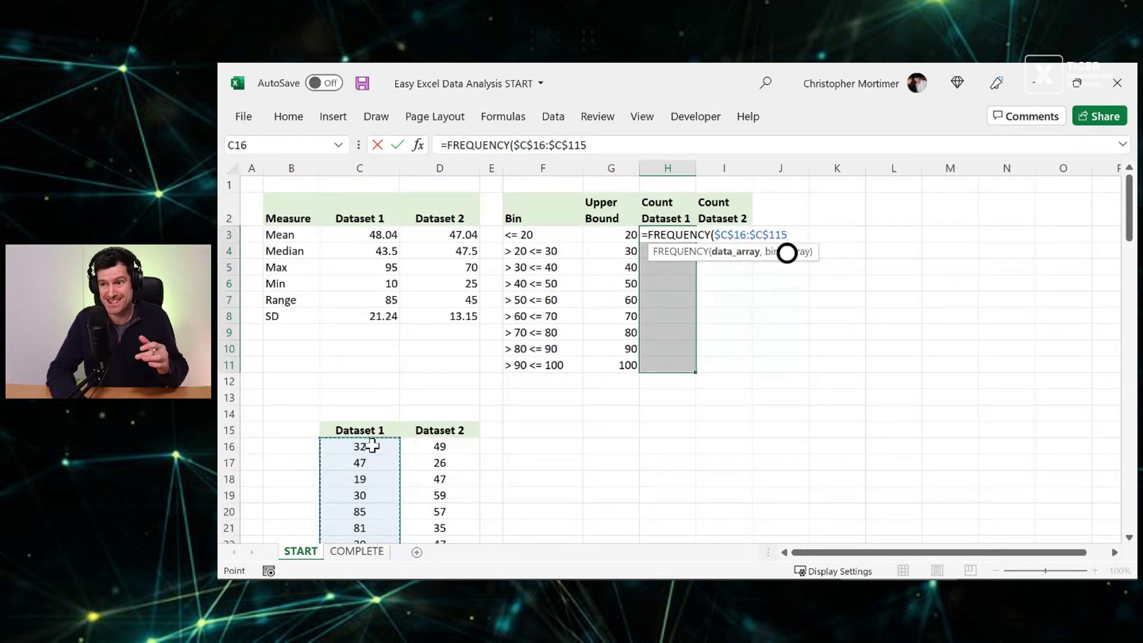
pyautogui.write(',')
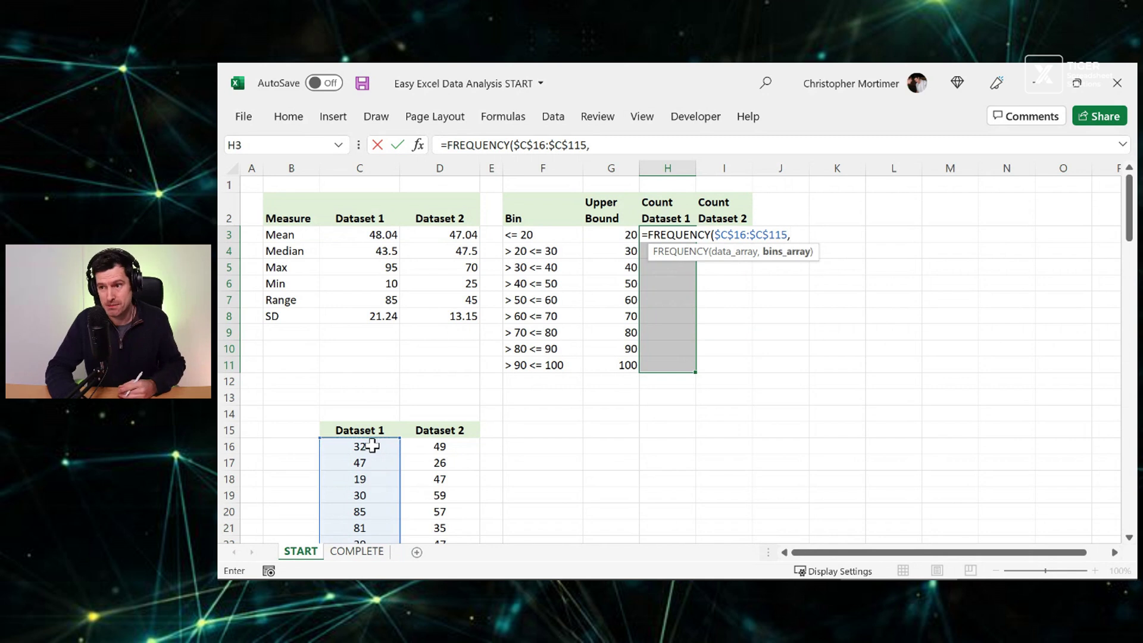
pyautogui.press('Left')
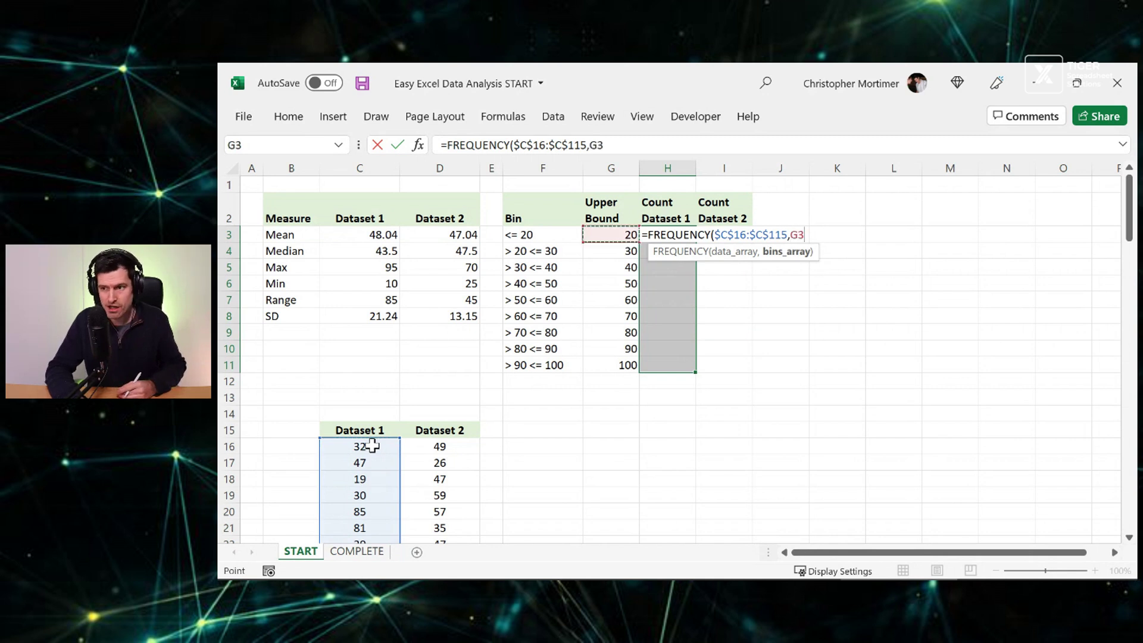
pyautogui.hotkey('shift', 'Down')
pyautogui.hotkey('shift', 'Down')
pyautogui.hotkey('shift', 'Down')
pyautogui.hotkey('shift', 'Down')
pyautogui.hotkey('shift', 'Down')
pyautogui.hotkey('shift', 'Down')
pyautogui.hotkey('shift', 'Down')
pyautogui.hotkey('shift', 'Down')
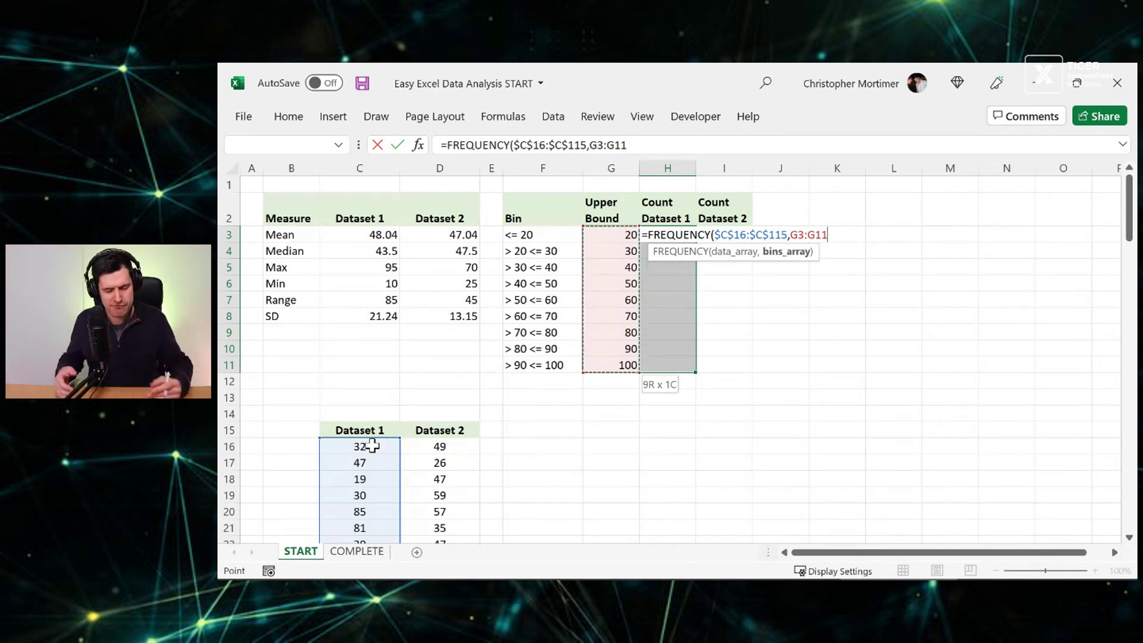
pyautogui.press('F4')
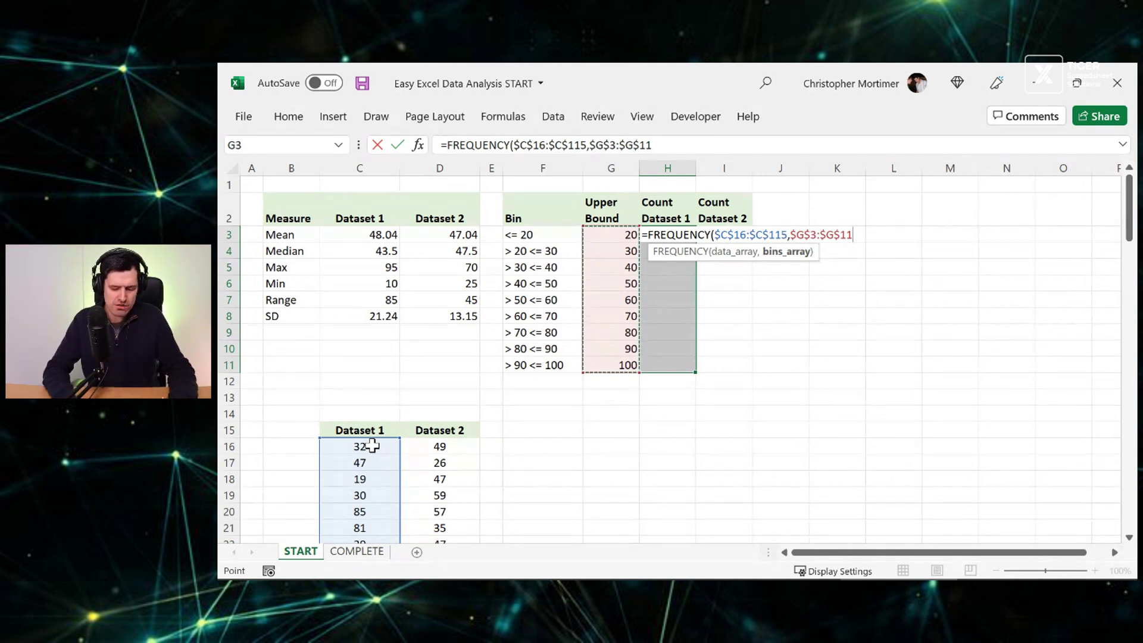
pyautogui.hotkey('ctrl', 'shift', 'Return')
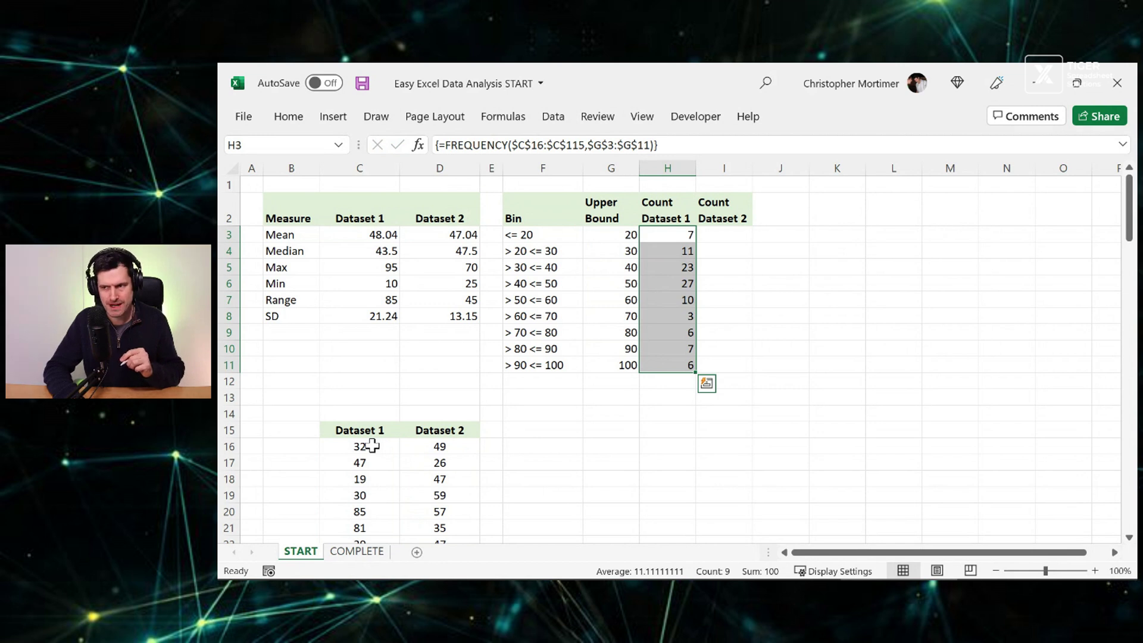
pyautogui.press('Right')
# Step: Over I3:I11, start a FREQUENCY formula on the absolute Dataset 2 range $D$16:$D$115
pyautogui.write('=fre')
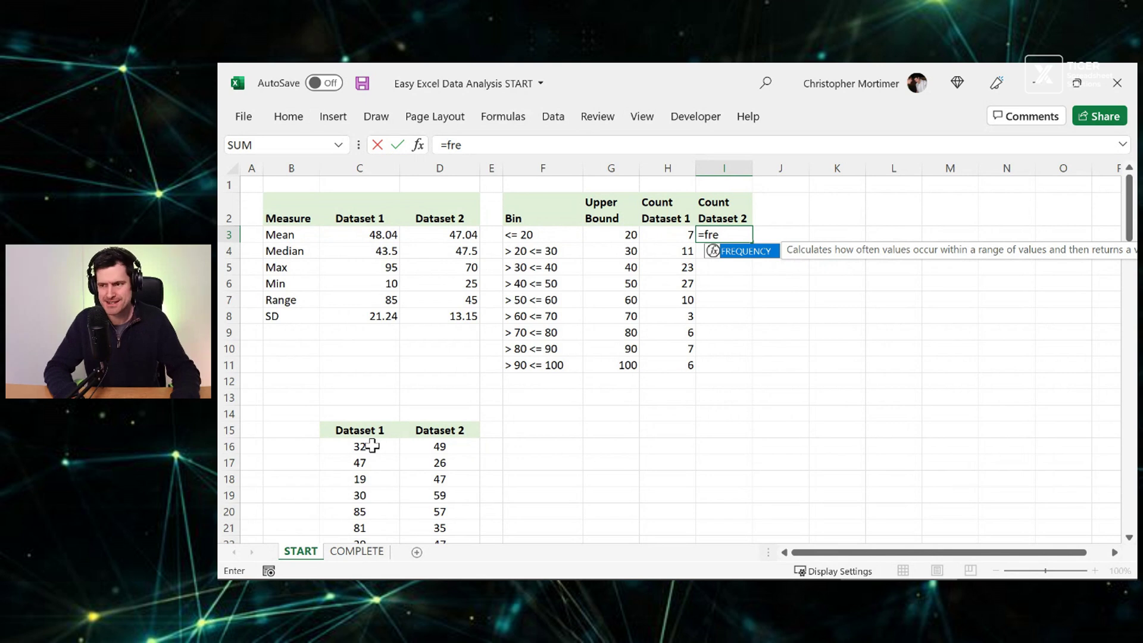
pyautogui.press('Escape')
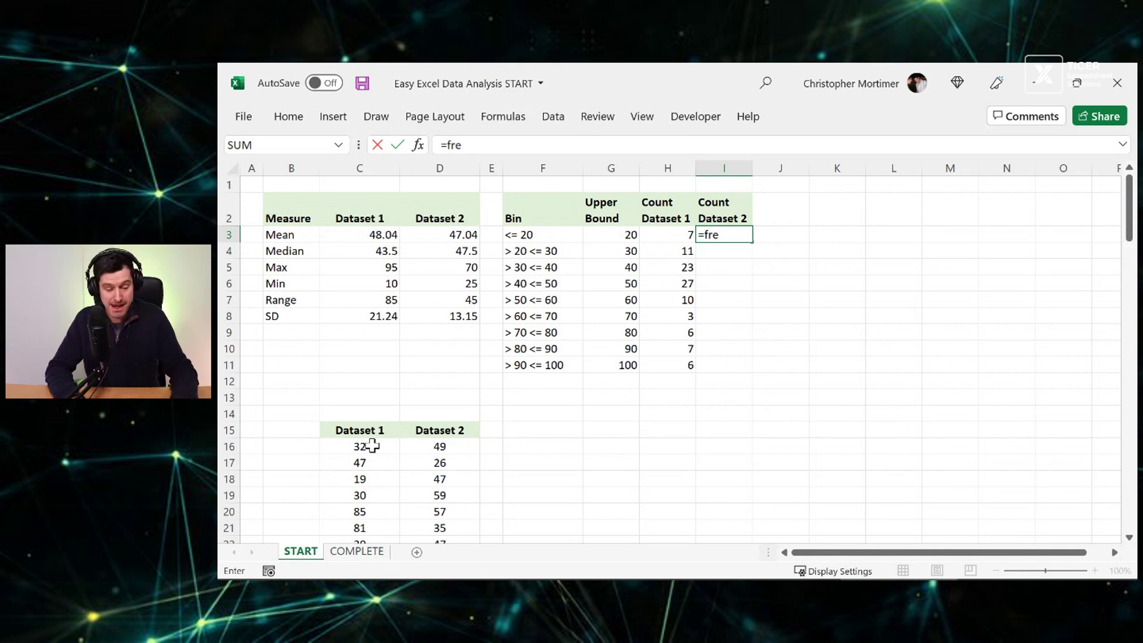
pyautogui.press('Escape')
pyautogui.hotkey('shift', 'Down')
pyautogui.hotkey('shift', 'Down')
pyautogui.hotkey('shift', 'Down')
pyautogui.hotkey('shift', 'Down')
pyautogui.hotkey('shift', 'Down')
pyautogui.hotkey('shift', 'Down')
pyautogui.hotkey('shift', 'Down')
pyautogui.hotkey('shift', 'Down')
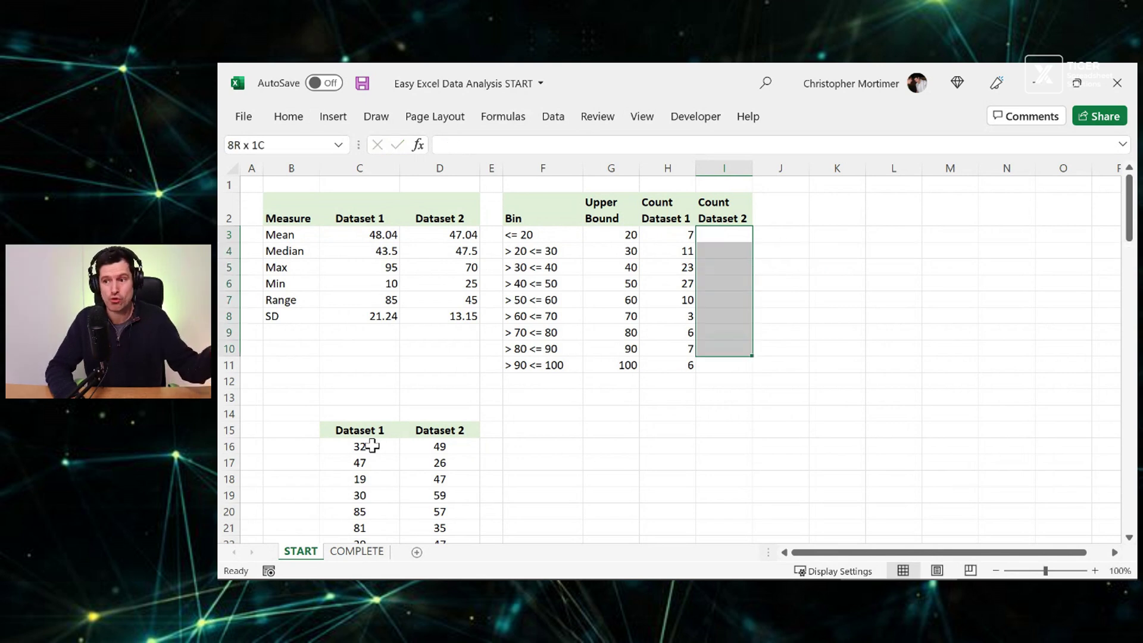
pyautogui.write('=fre')
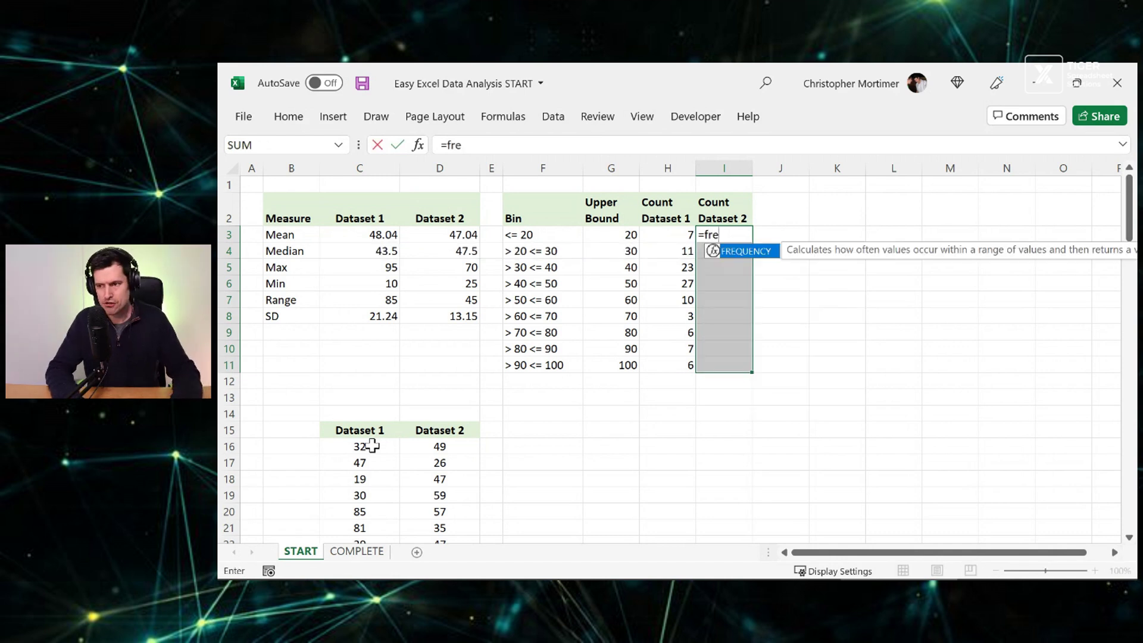
pyautogui.press('Tab')
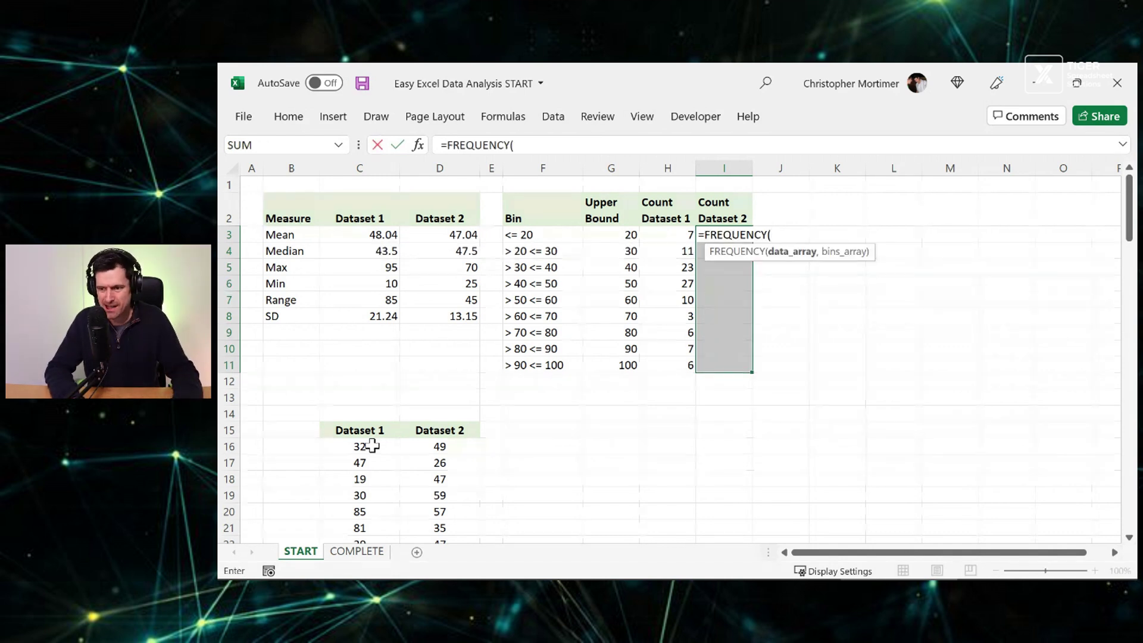
pyautogui.press('Left')
pyautogui.press('Left')
pyautogui.press('Left')
pyautogui.press('Down')
pyautogui.press('Down')
pyautogui.press('Down')
pyautogui.press('Down')
pyautogui.press('Down')
pyautogui.press('Down')
pyautogui.press('Down')
pyautogui.press('Down')
pyautogui.press('Down')
pyautogui.press('Down')
pyautogui.press('Down')
pyautogui.press('Down')
pyautogui.press('Down')
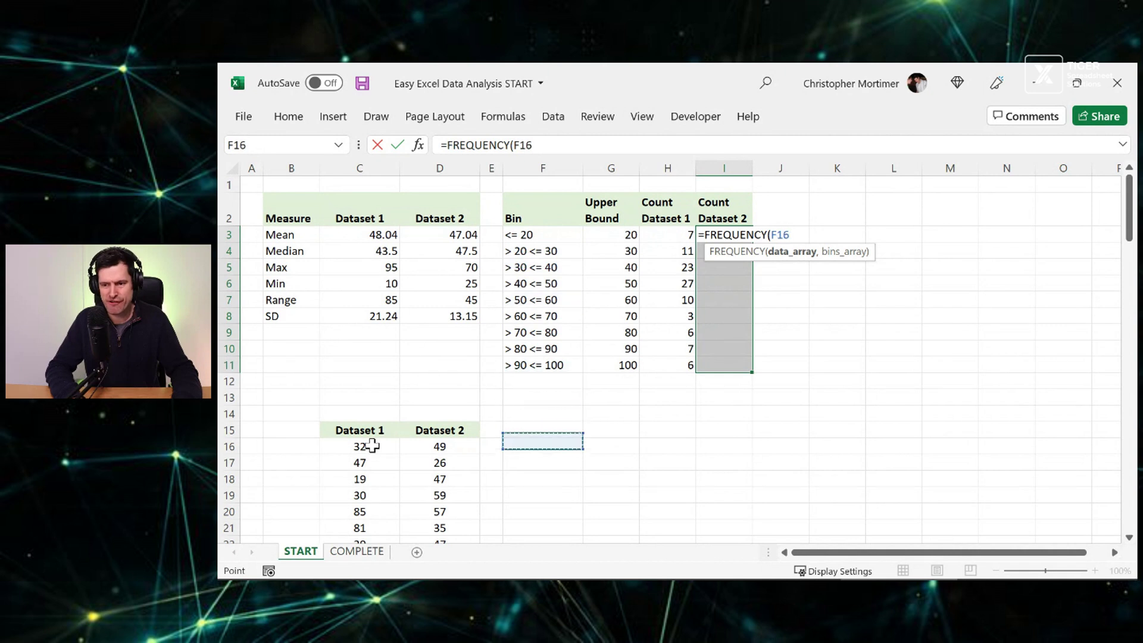
pyautogui.press('Left')
pyautogui.press('Left')
pyautogui.hotkey('ctrl', 'shift', 'Down')
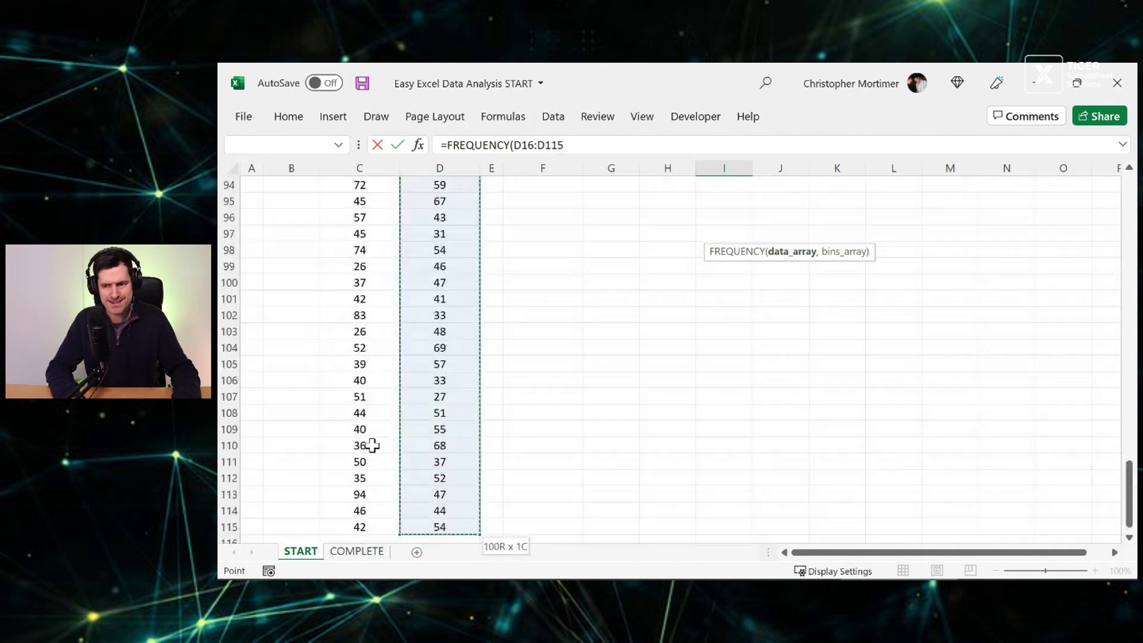
pyautogui.press('F4')
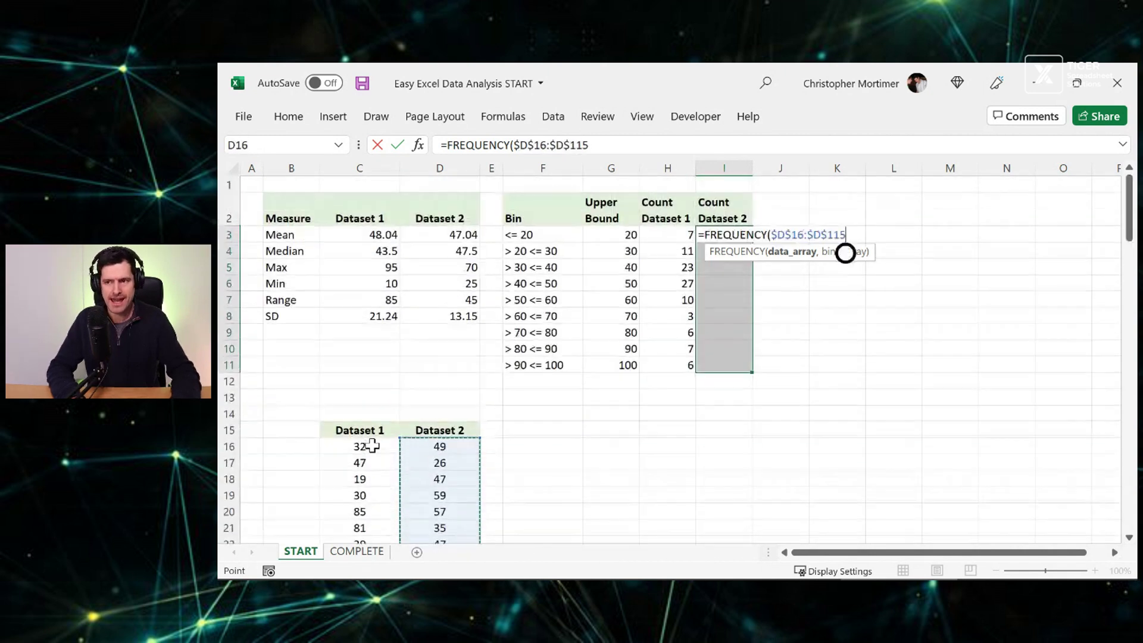
# Step: Add bins $G$3:$G$11 and commit as an array formula, giving counts 0, 14, 19, 27, 20, 20, 0, 0, 0
pyautogui.write(',')
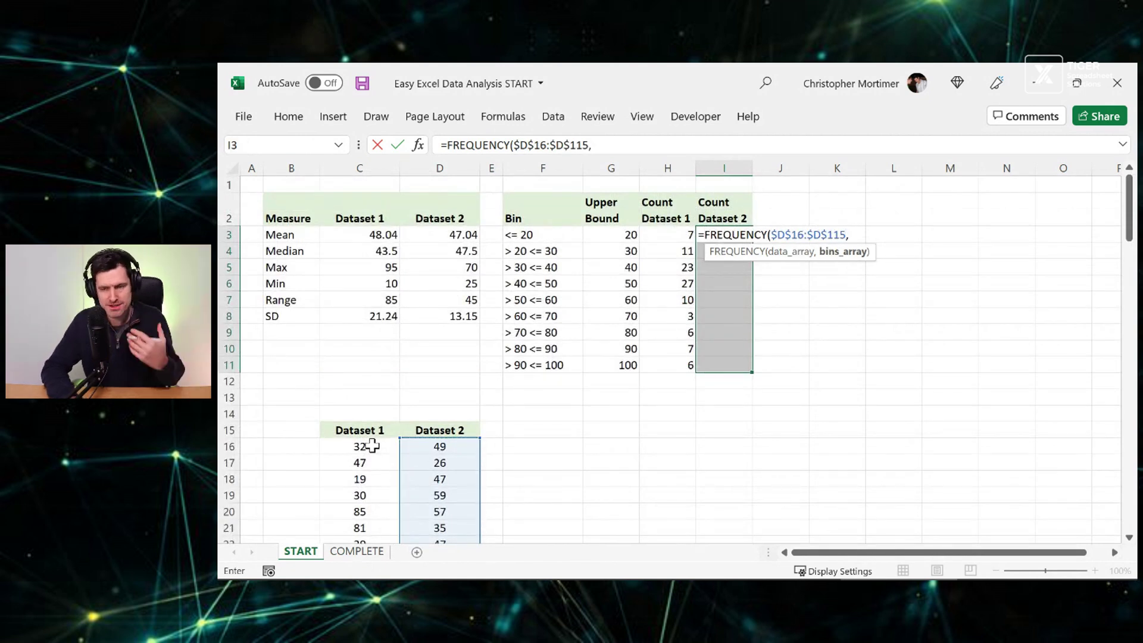
pyautogui.press('Left')
pyautogui.press('Left')
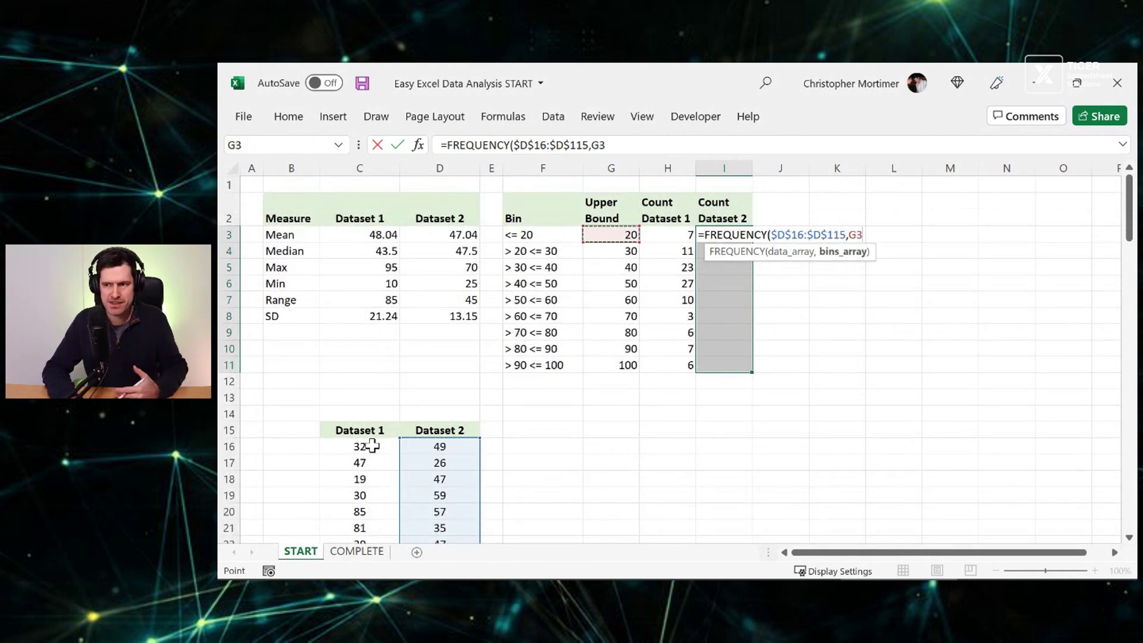
pyautogui.hotkey('shift', 'Down')
pyautogui.hotkey('shift', 'Down')
pyautogui.hotkey('shift', 'Down')
pyautogui.hotkey('shift', 'Down')
pyautogui.hotkey('shift', 'Down')
pyautogui.hotkey('shift', 'Down')
pyautogui.hotkey('shift', 'Down')
pyautogui.hotkey('shift', 'Down')
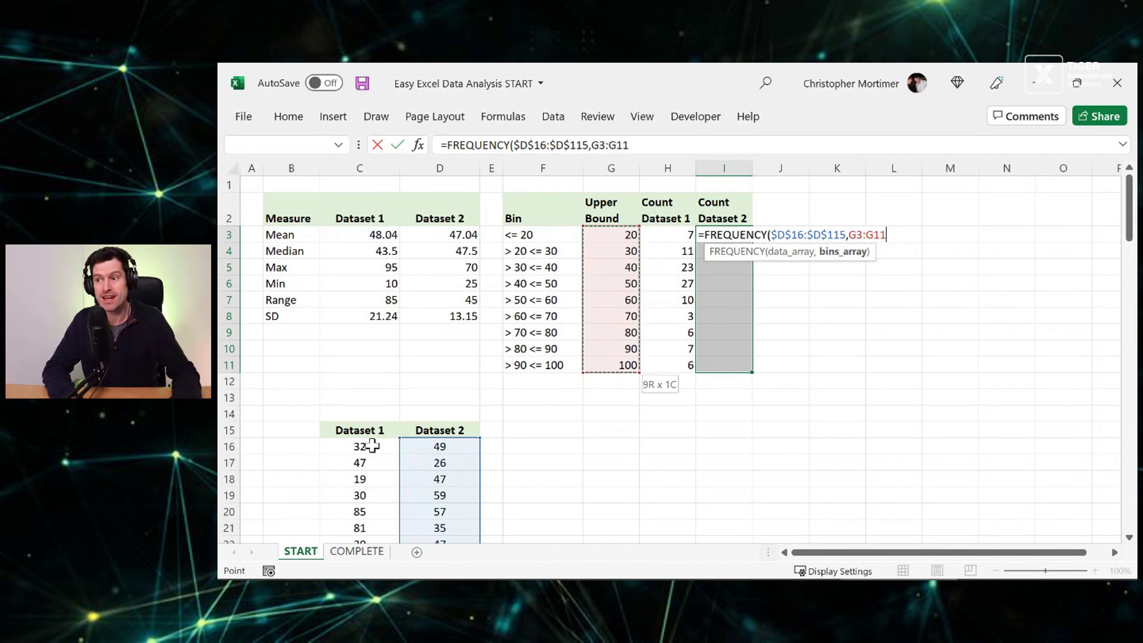
pyautogui.press('F4')
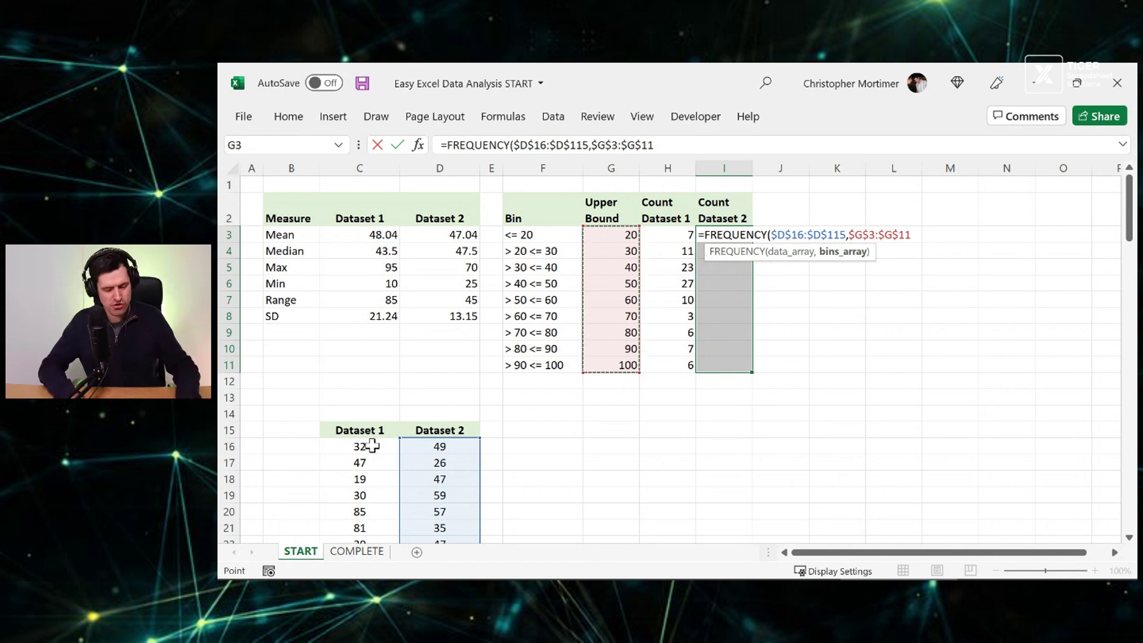
pyautogui.write(')')
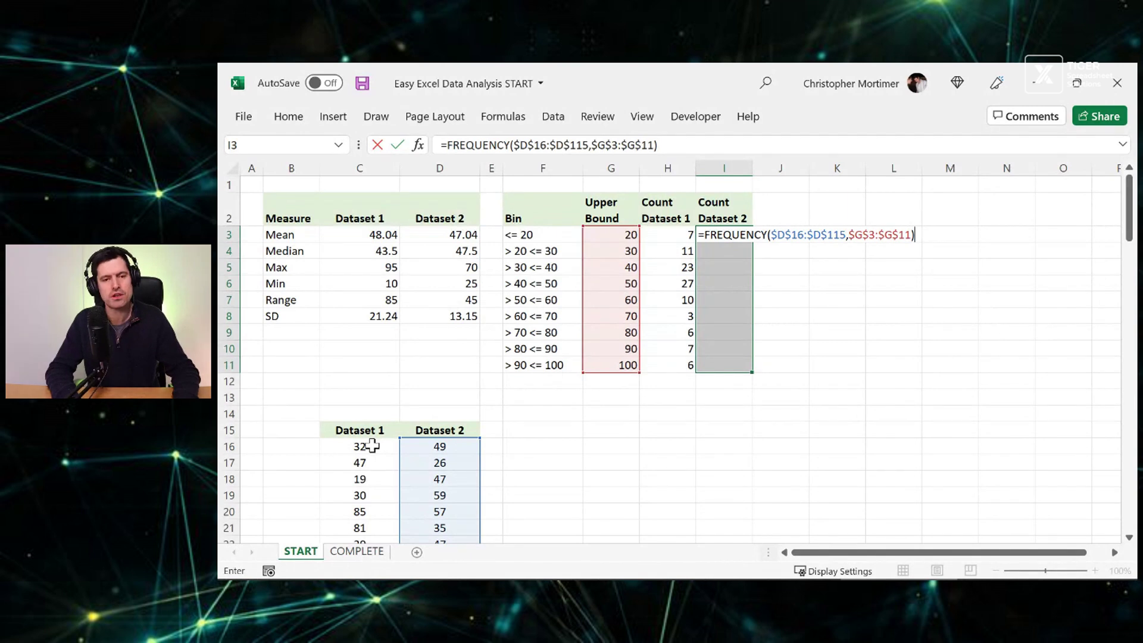
pyautogui.hotkey('ctrl', 'shift', 'Return')
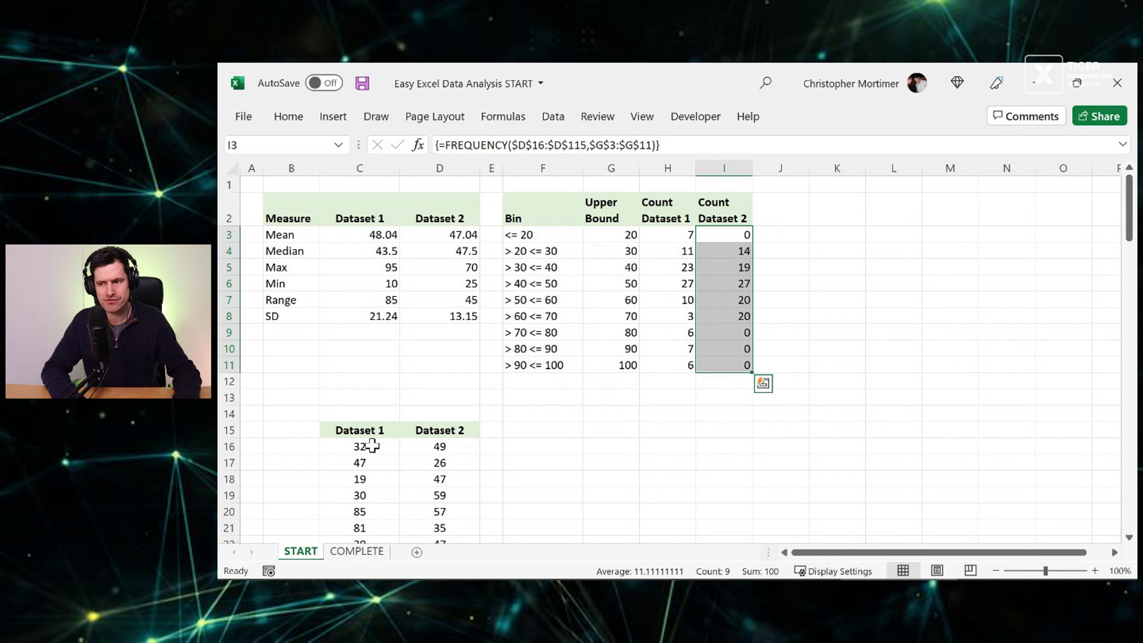
pyautogui.press('Left')
# Step: AutoSum the Dataset 1 counts in H12 to 100 and copy the total across to I12
pyautogui.press('Down')
pyautogui.press('Down')
pyautogui.press('Down')
pyautogui.press('Down')
pyautogui.press('Down')
pyautogui.press('Down')
pyautogui.press('Down')
pyautogui.press('Down')
pyautogui.press('Down')
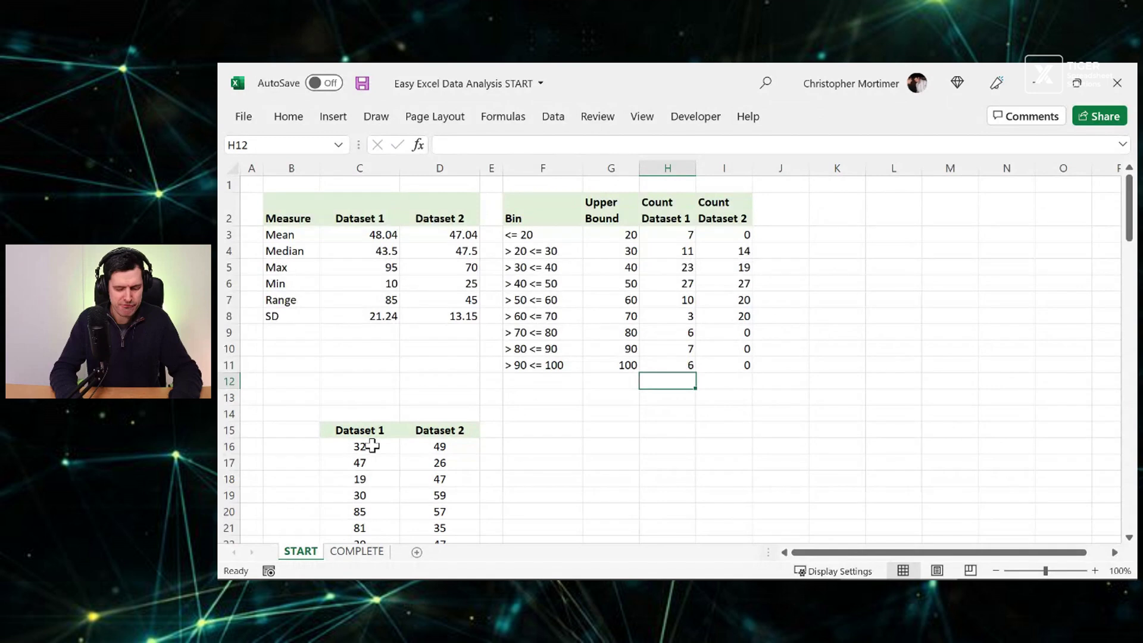
pyautogui.hotkey('alt', '=')
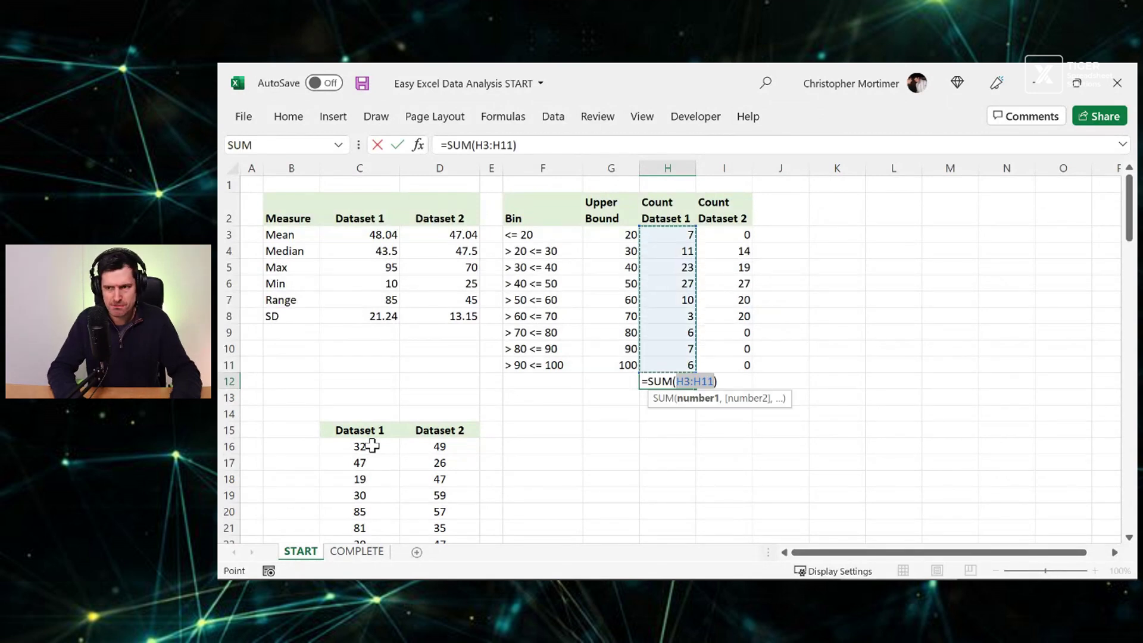
pyautogui.press('Return')
pyautogui.press('Up')
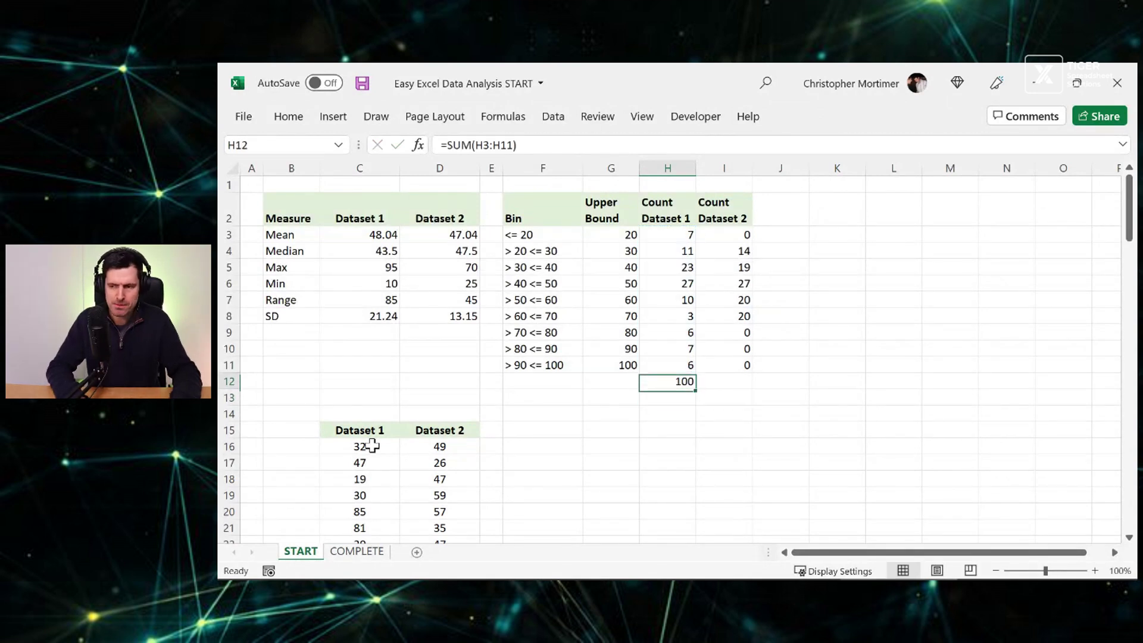
pyautogui.hotkey('shift', 'Right')
pyautogui.hotkey('ctrl', 'r')
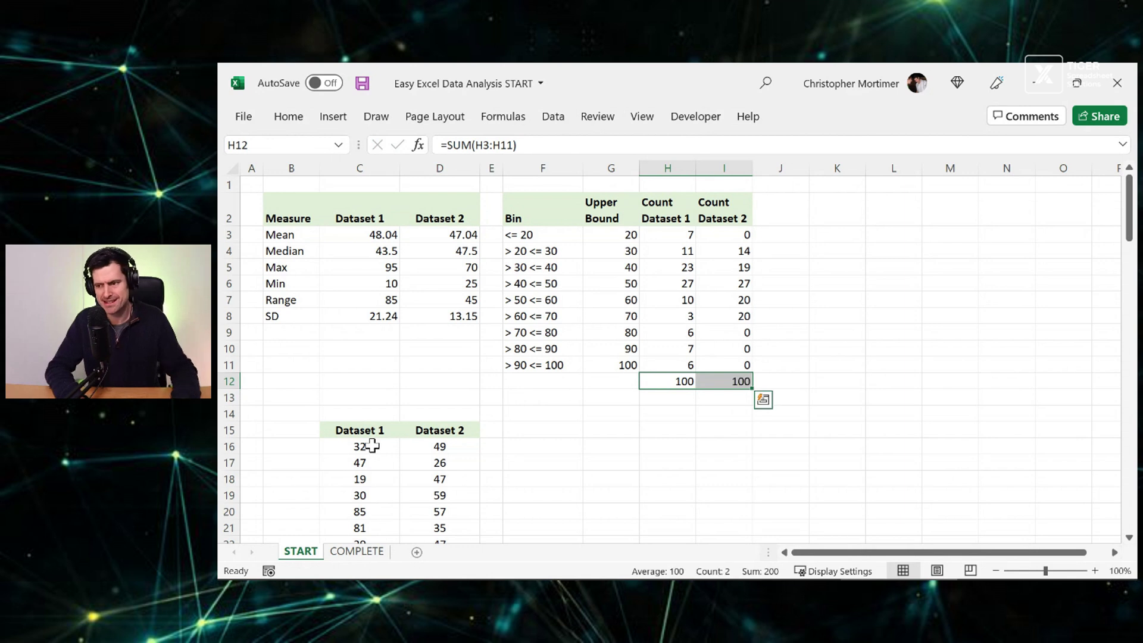
pyautogui.hotkey('shift', 'Left')
# Step: Check the Dataset 1 values from C16 and review the FREQUENCY formulas in H3 and I3
pyautogui.press('Left')
pyautogui.press('Left')
pyautogui.press('Left')
pyautogui.press('Left')
pyautogui.press('Left')
pyautogui.press('Down')
pyautogui.press('Down')
pyautogui.press('Down')
pyautogui.press('Down')
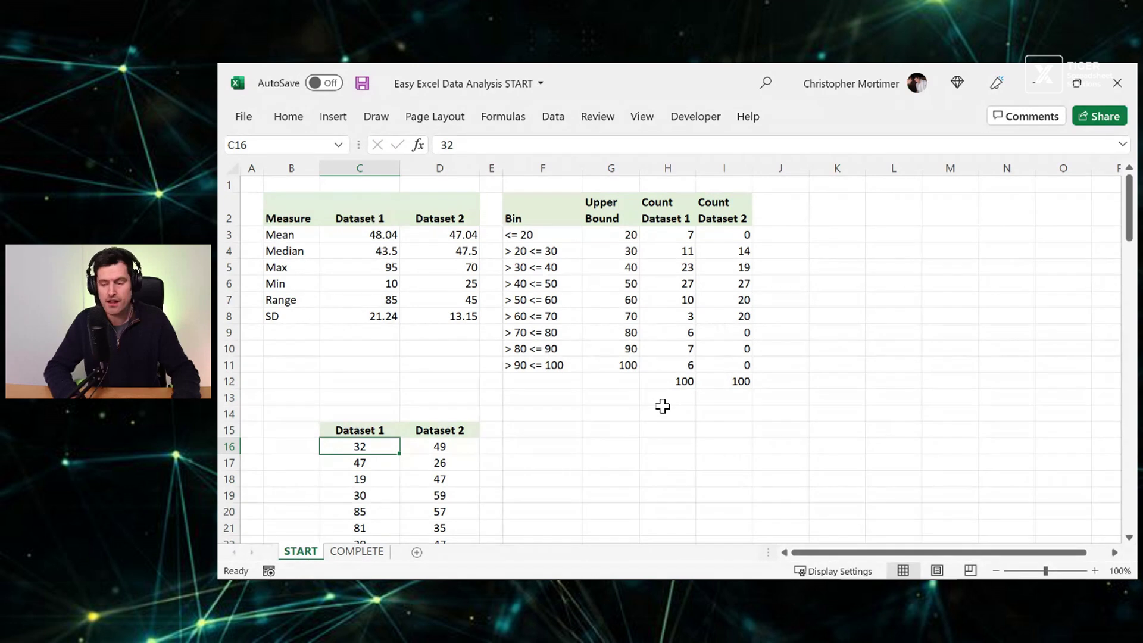
pyautogui.hotkey('ctrl', 'shift', 'Down')
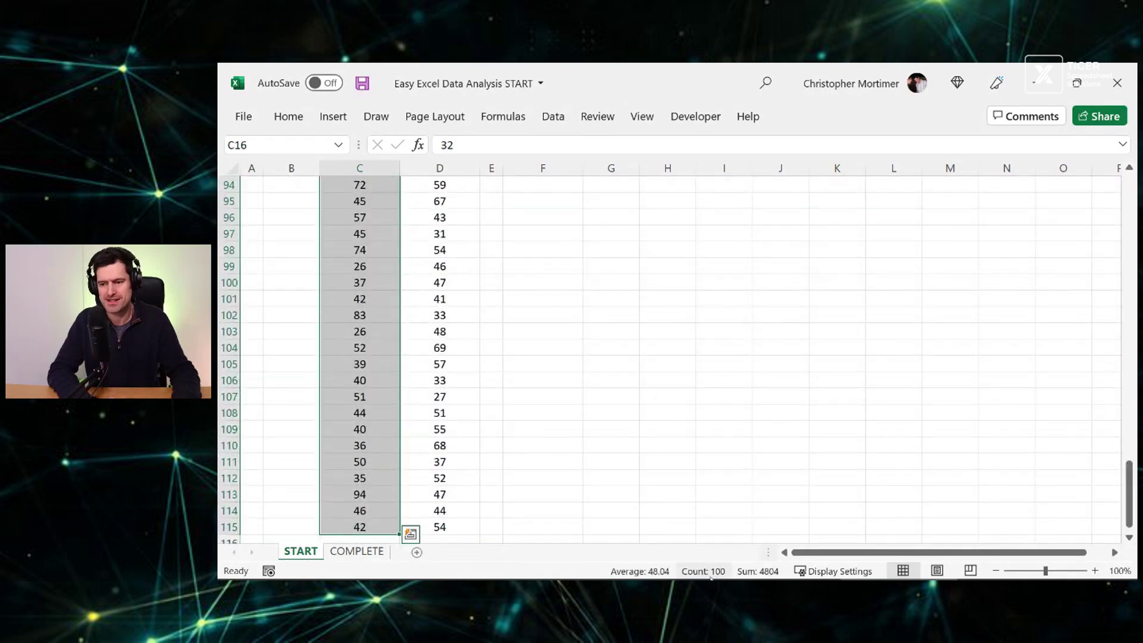
pyautogui.click(682, 363)
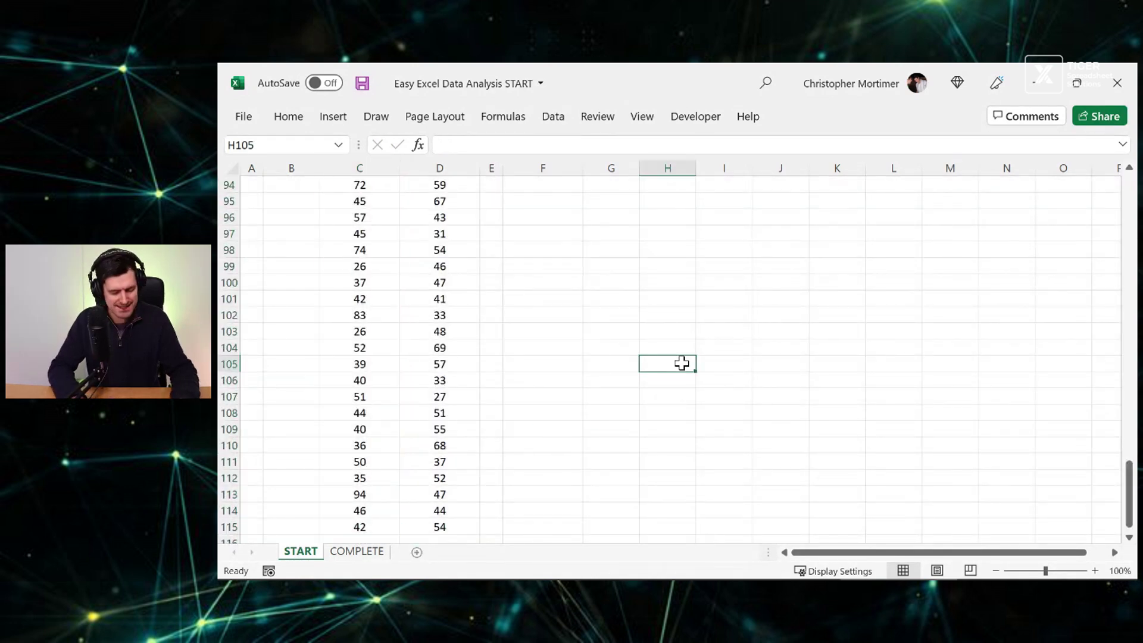
pyautogui.hotkey('ctrl', 'Up')
pyautogui.hotkey('ctrl', 'Up')
pyautogui.press('Down')
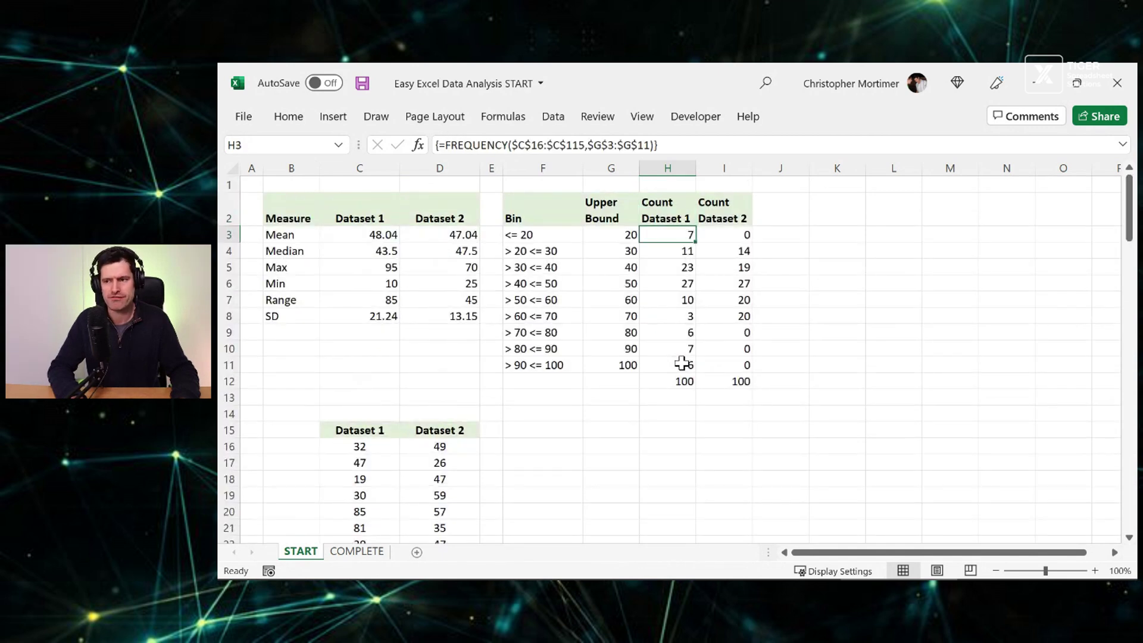
pyautogui.press('Left')
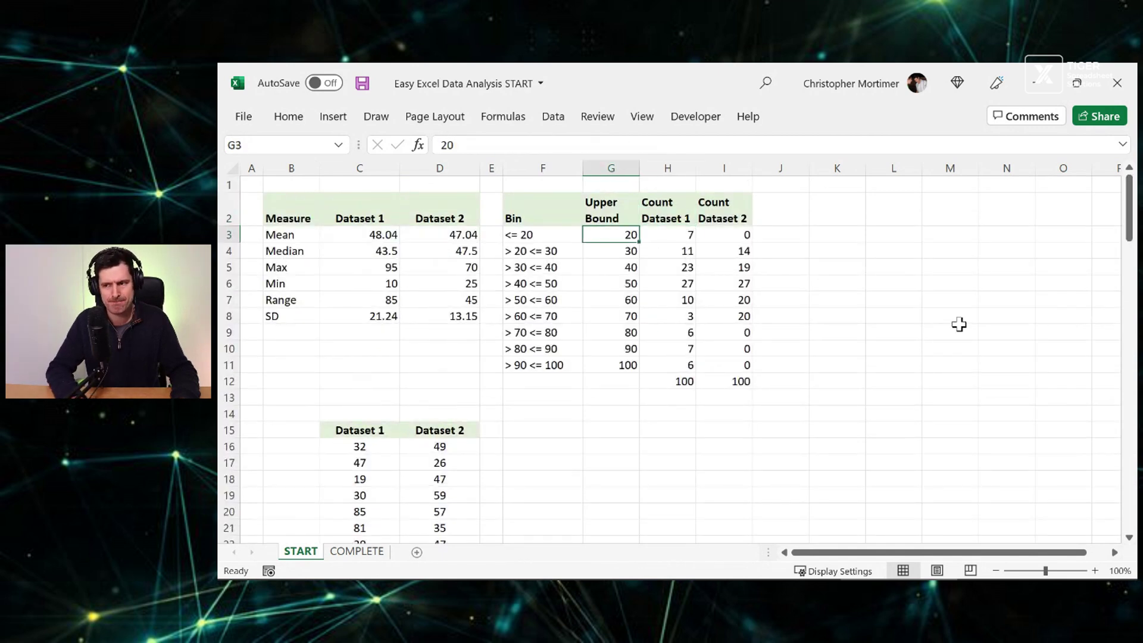
pyautogui.press('Right')
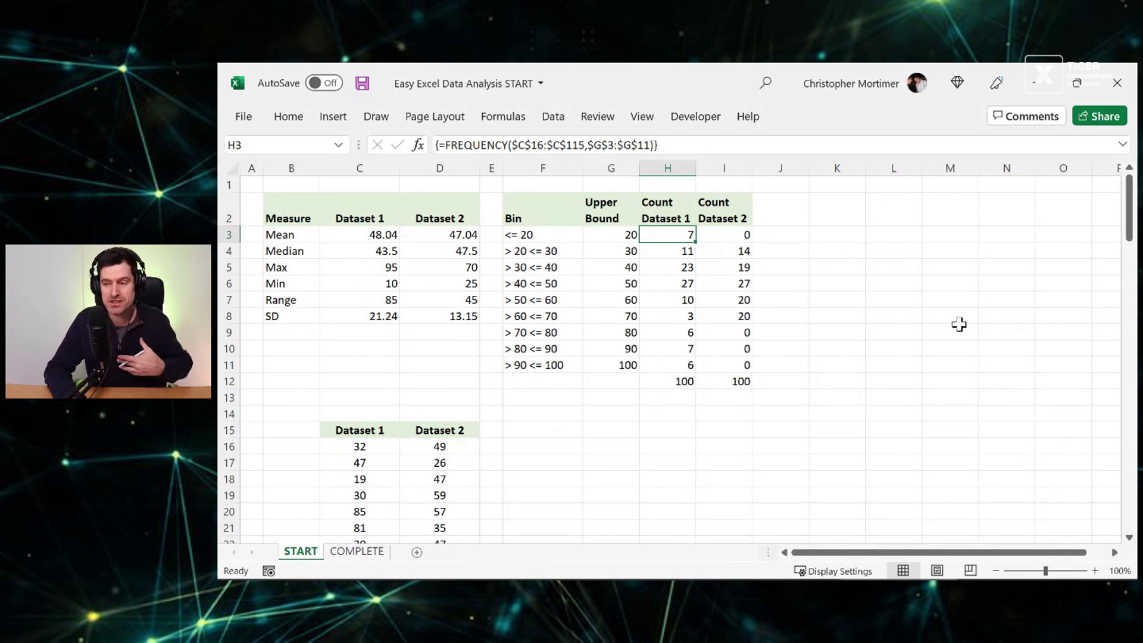
pyautogui.press('Right')
pyautogui.hotkey('shift', 'Down')
pyautogui.hotkey('shift', 'Down')
pyautogui.hotkey('shift', 'Down')
pyautogui.hotkey('shift', 'Down')
pyautogui.hotkey('shift', 'Down')
pyautogui.hotkey('shift', 'Down')
pyautogui.hotkey('shift', 'Down')
pyautogui.hotkey('shift', 'Down')
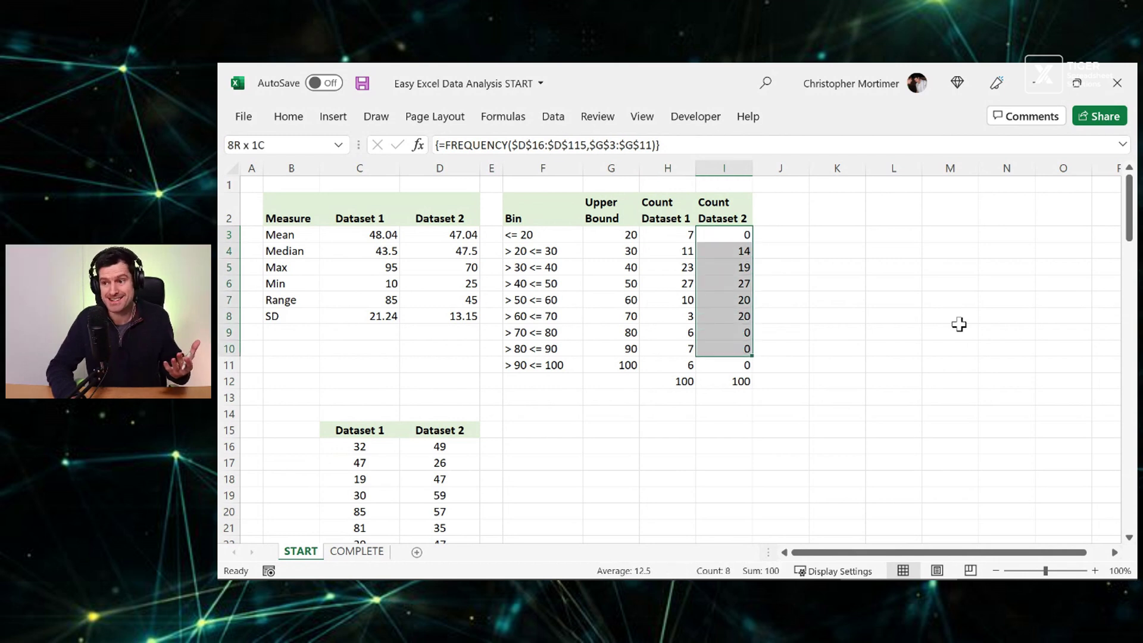
pyautogui.press('Left')
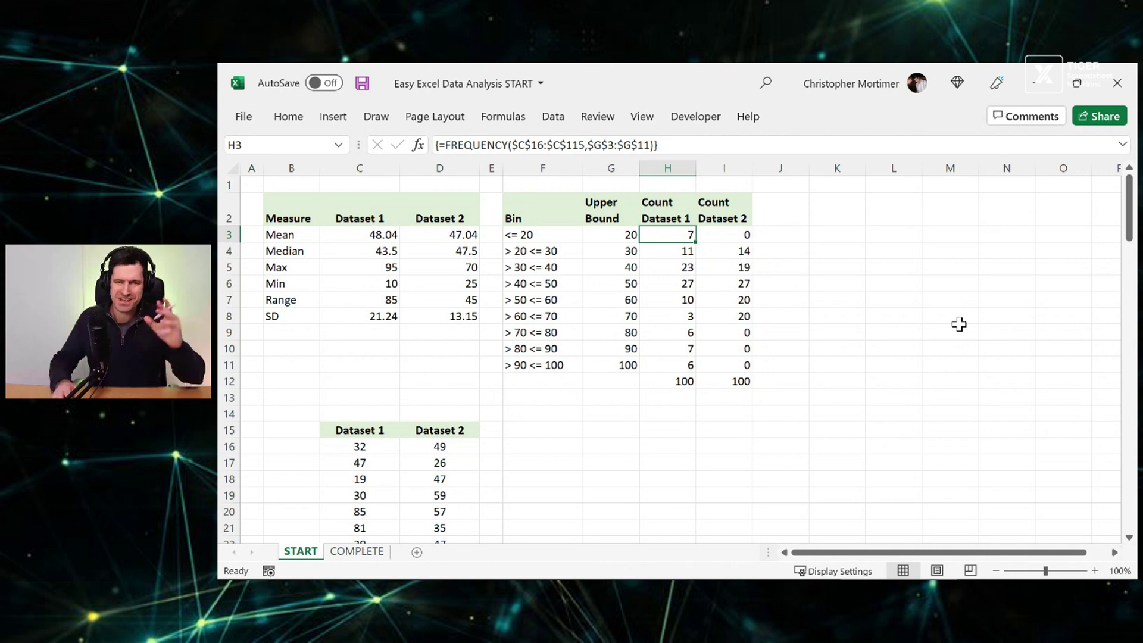
pyautogui.press('Left')
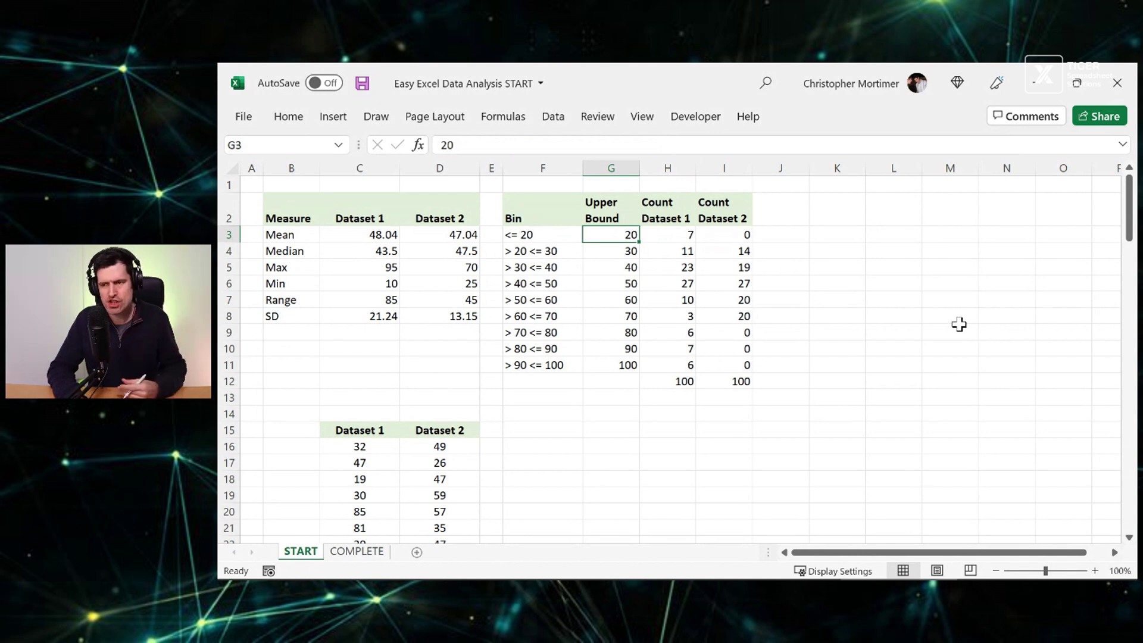
# Step: Chart G3:H11 as a clustered column chart and position it beside the bin table
pyautogui.hotkey('shift', 'Right')
pyautogui.hotkey('shift', 'Down')
pyautogui.hotkey('shift', 'Down')
pyautogui.hotkey('shift', 'Down')
pyautogui.hotkey('shift', 'Down')
pyautogui.hotkey('shift', 'Down')
pyautogui.hotkey('shift', 'Down')
pyautogui.hotkey('shift', 'Down')
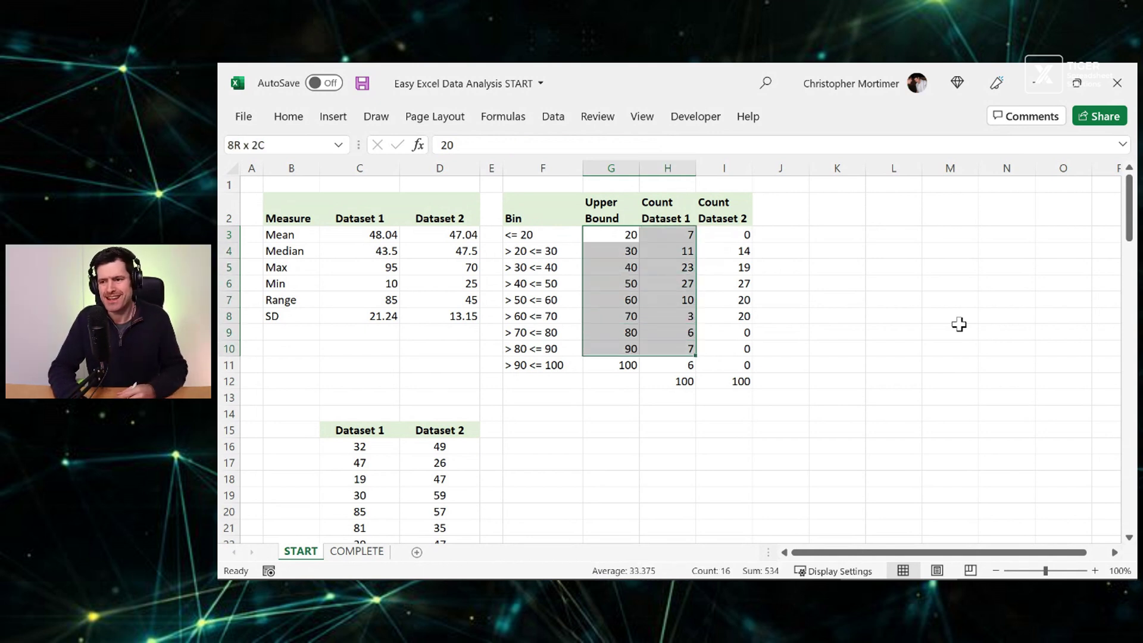
pyautogui.hotkey('shift', 'Down')
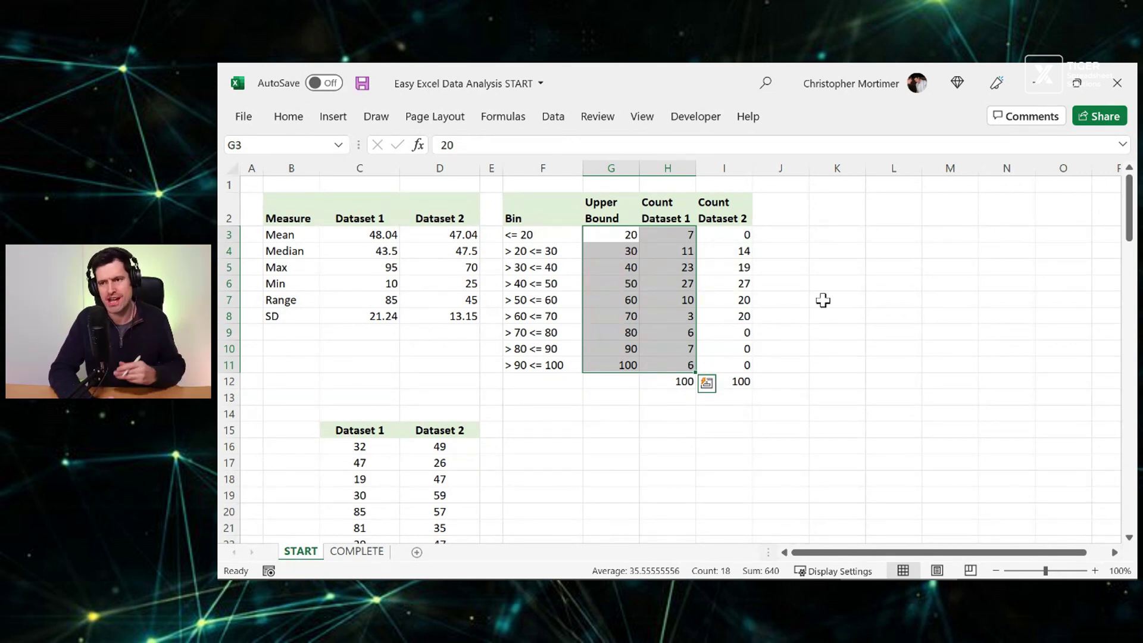
pyautogui.click(340, 124)
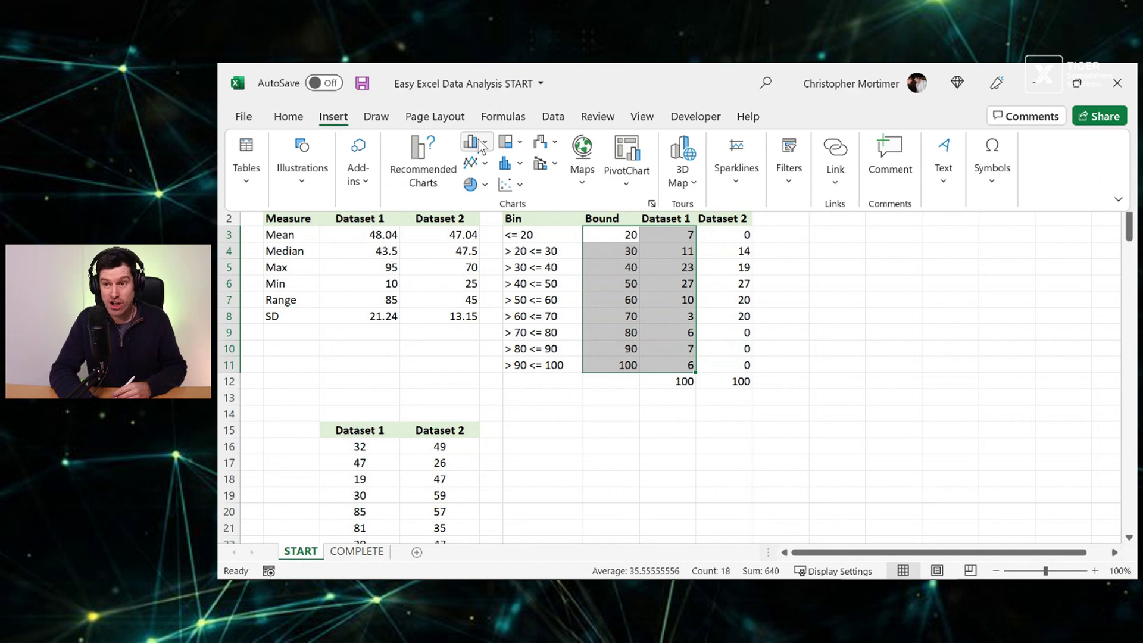
pyautogui.click(480, 143)
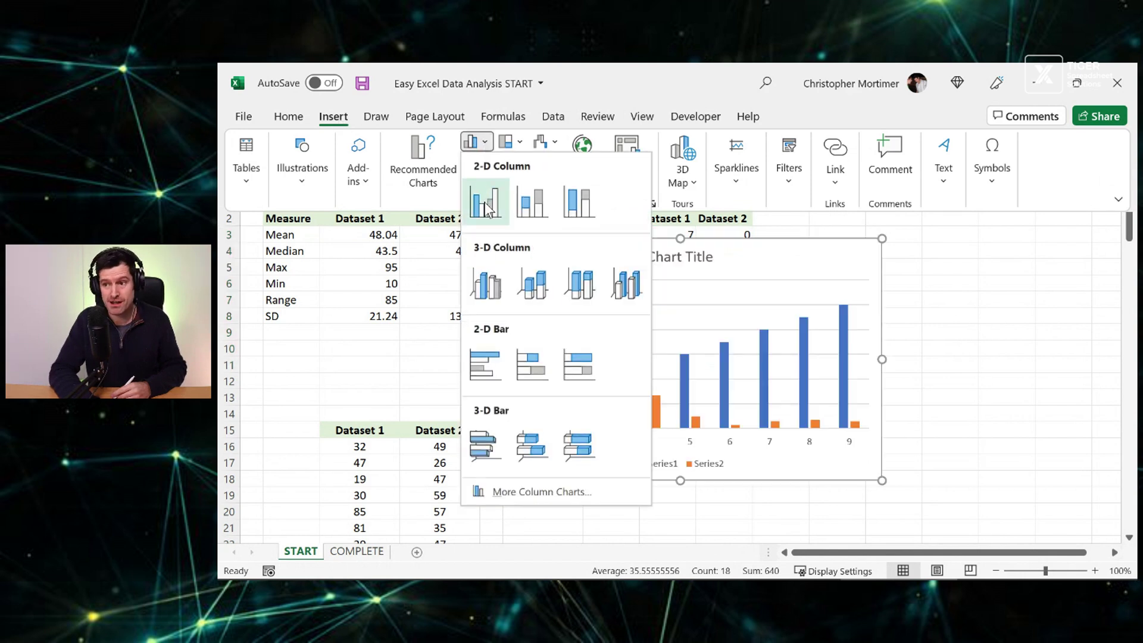
pyautogui.click(485, 202)
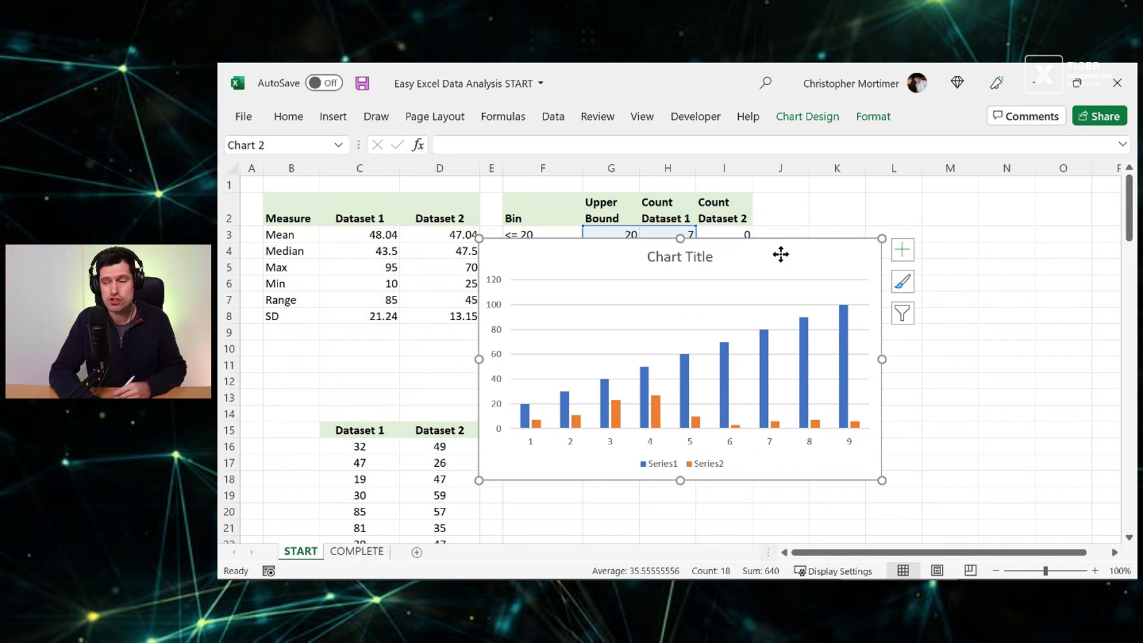
pyautogui.moveTo(781, 255); pyautogui.dragTo(1017, 241)
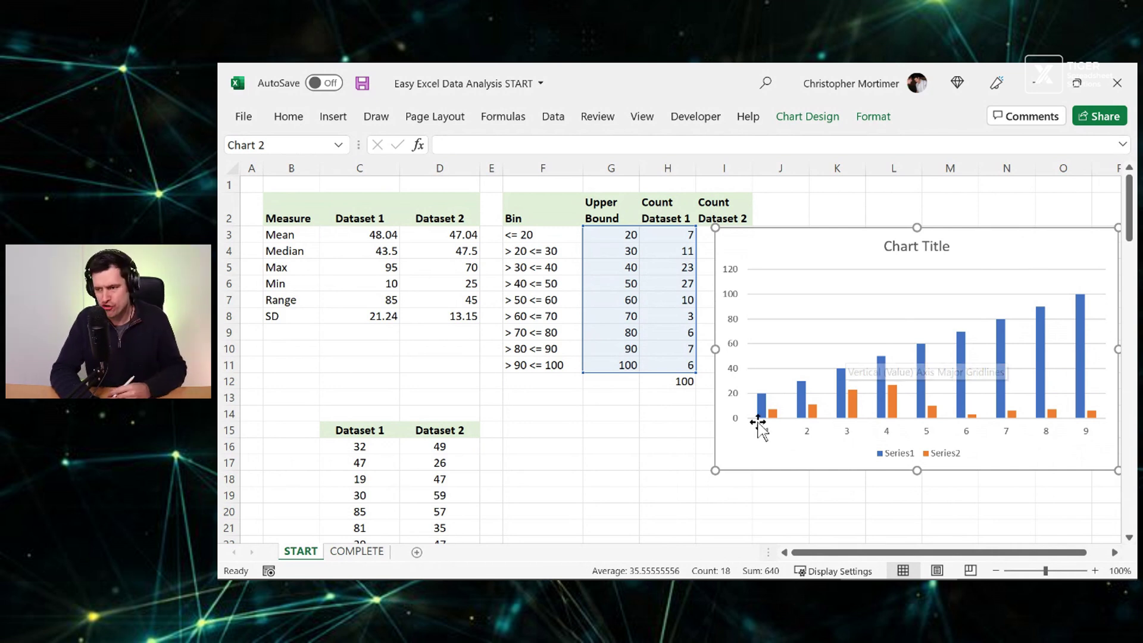
pyautogui.moveTo(815, 417)
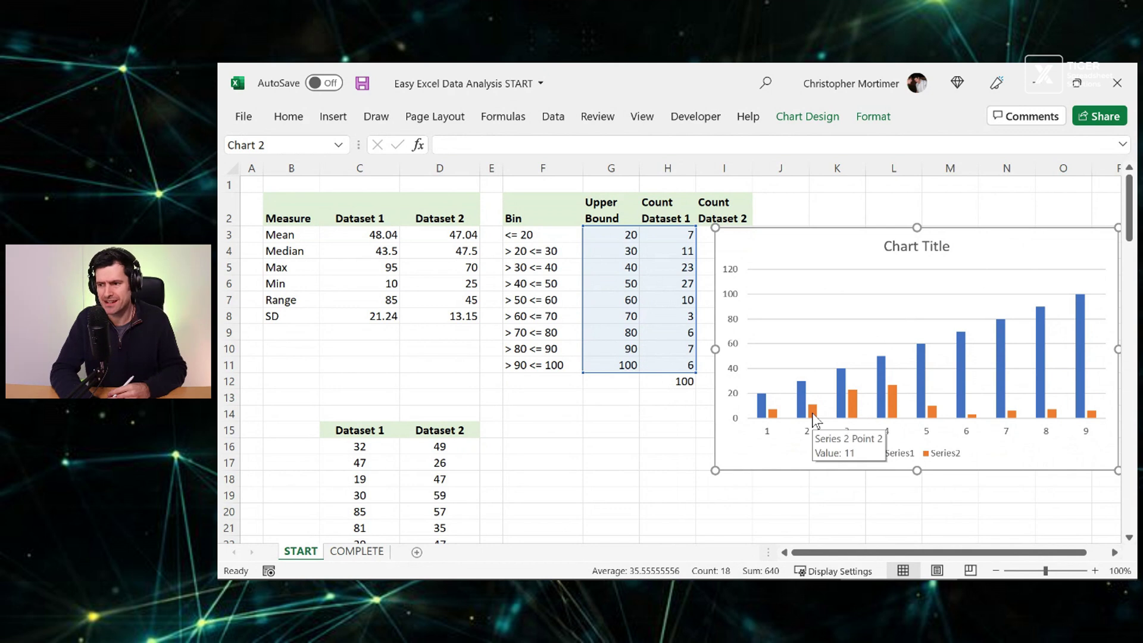
pyautogui.moveTo(880, 381)
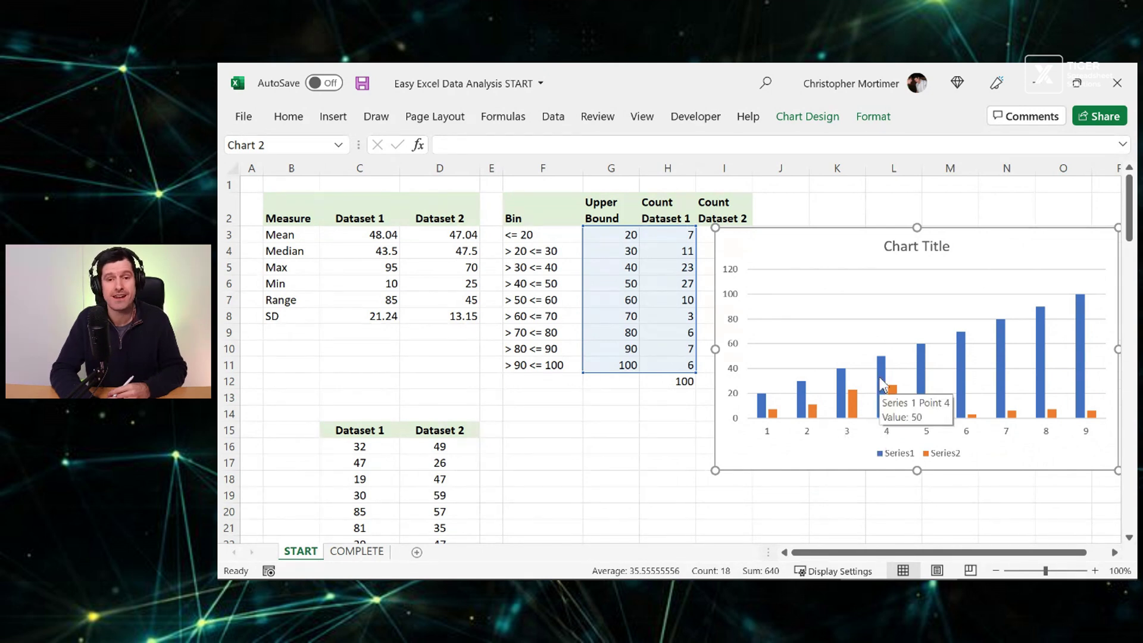
# Step: Delete the blue Upper Bound series (Series1) from the chart
pyautogui.click(997, 354)
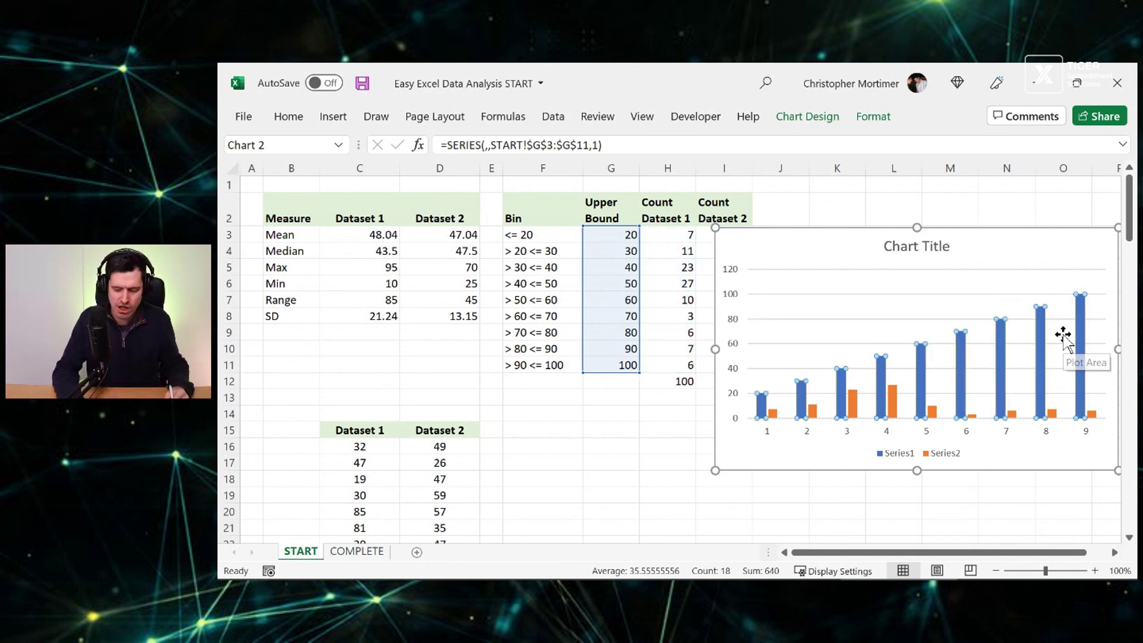
pyautogui.press('Delete')
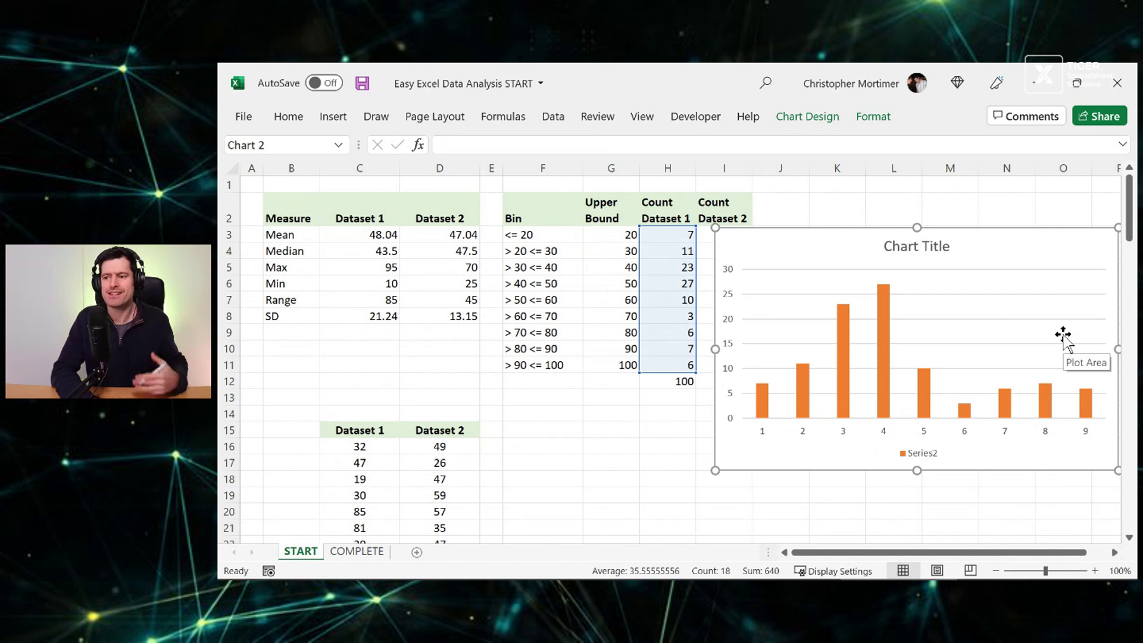
pyautogui.click(804, 433)
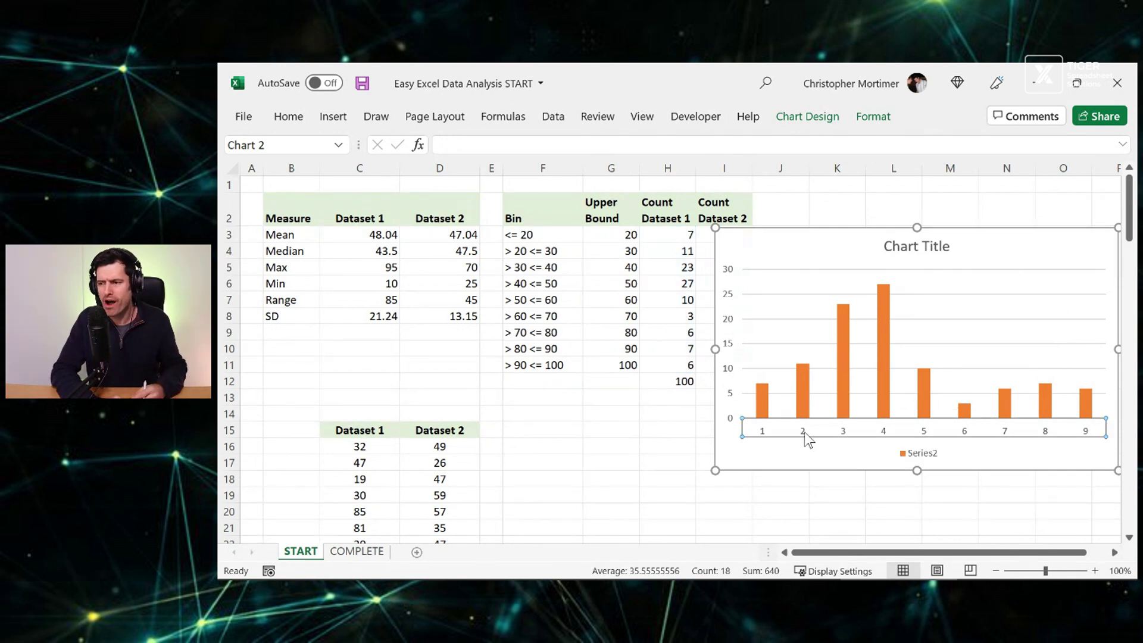
# Step: Use the bin labels in F3:F11 as the chart's horizontal axis labels
pyautogui.rightClick(947, 315)
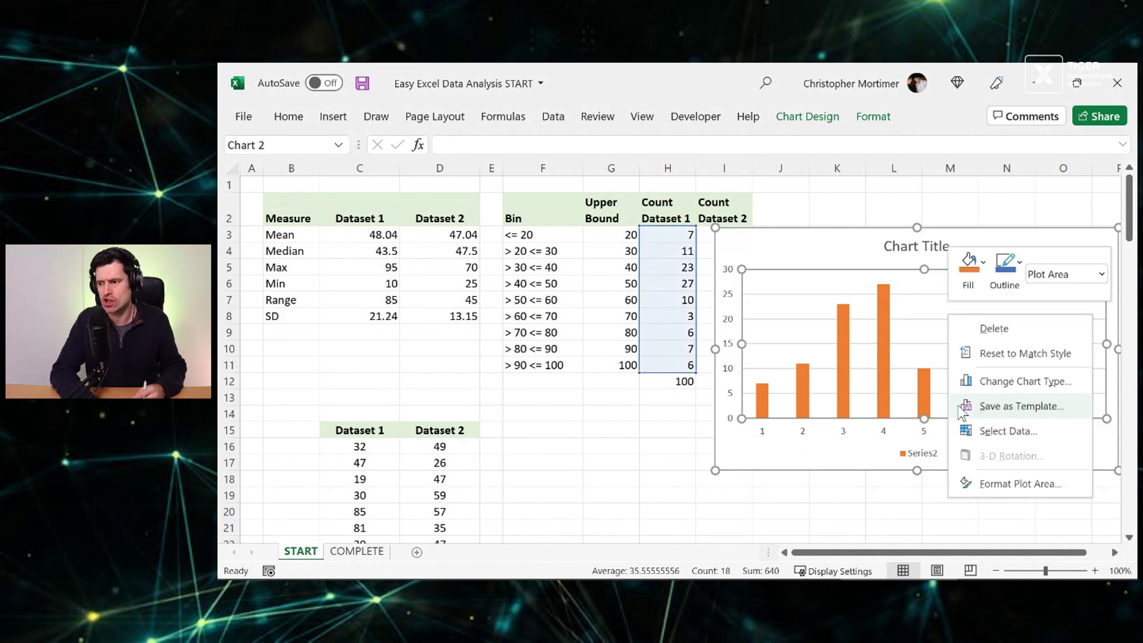
pyautogui.click(982, 427)
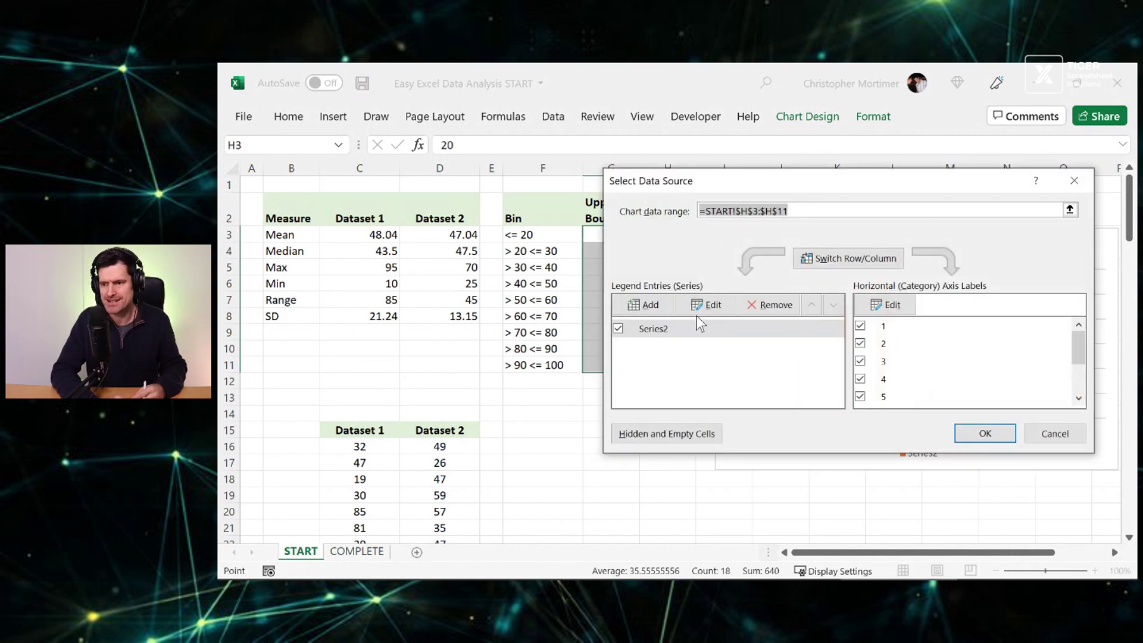
pyautogui.moveTo(789, 189); pyautogui.dragTo(846, 190)
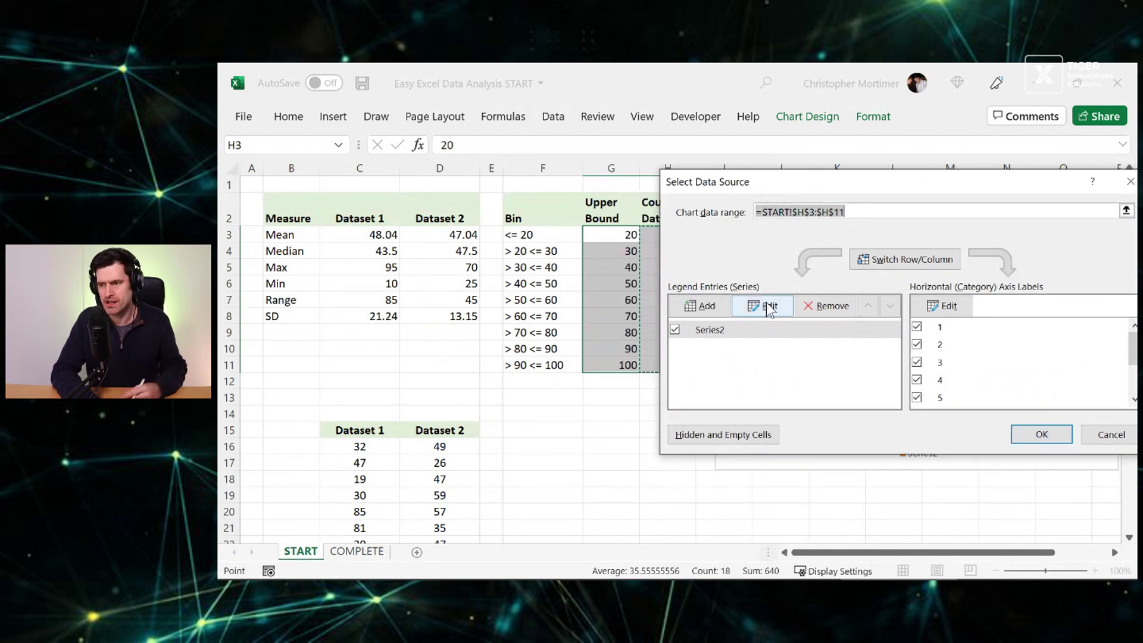
pyautogui.click(965, 303)
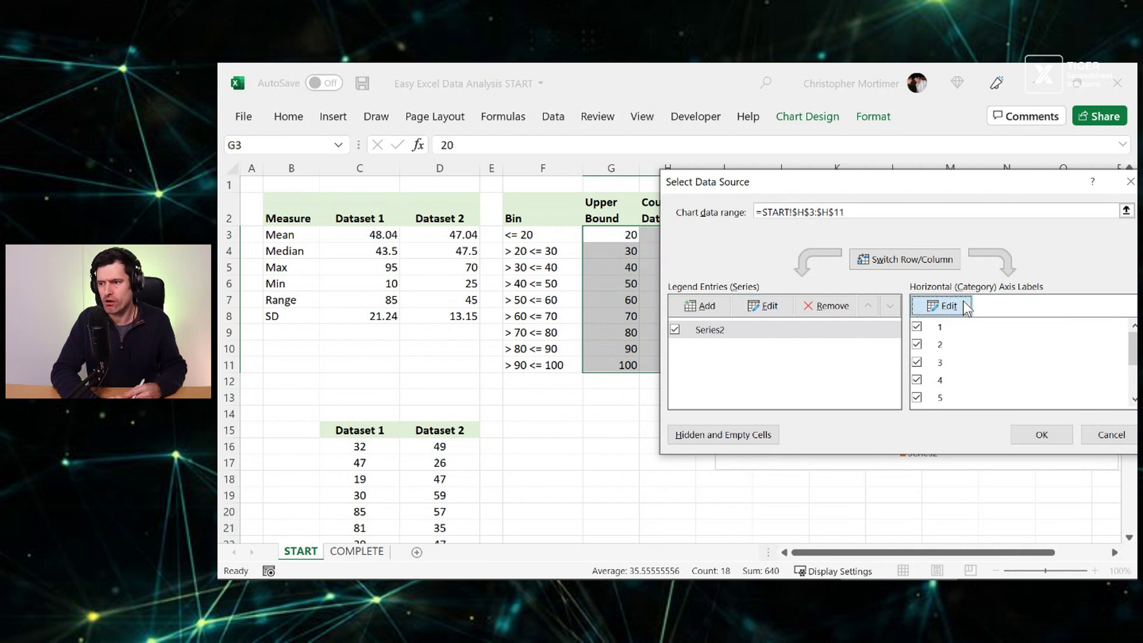
pyautogui.click(531, 234)
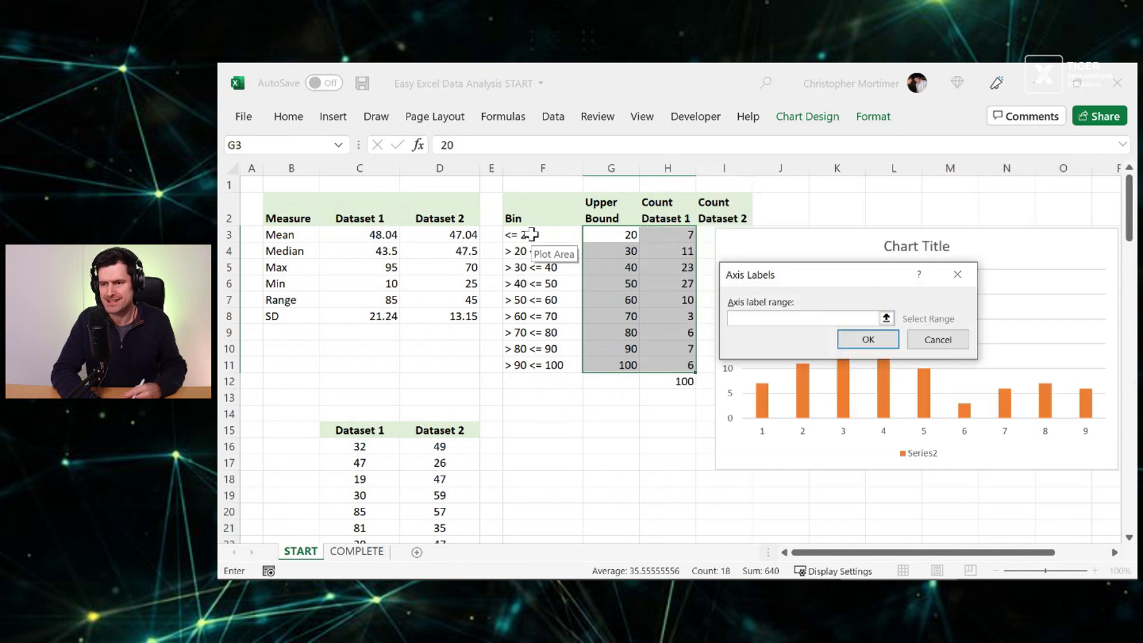
pyautogui.moveTo(534, 323); pyautogui.dragTo(534, 365)
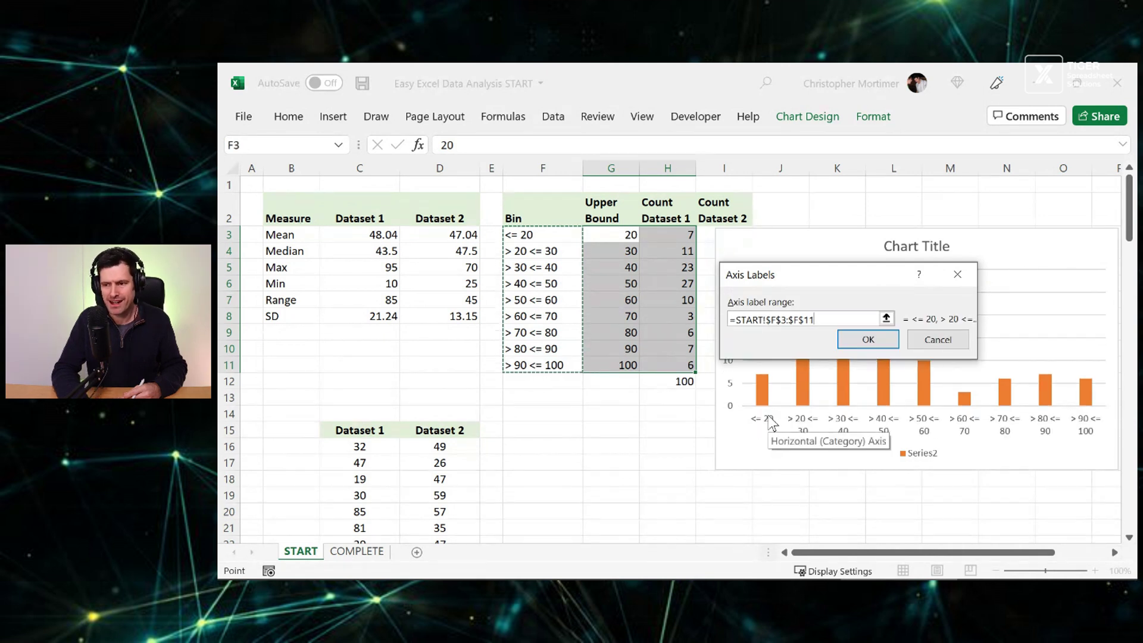
pyautogui.press('Return')
# Step: Apply the new axis labels, then stretch the chart taller and nudge it upward
pyautogui.click(1041, 435)
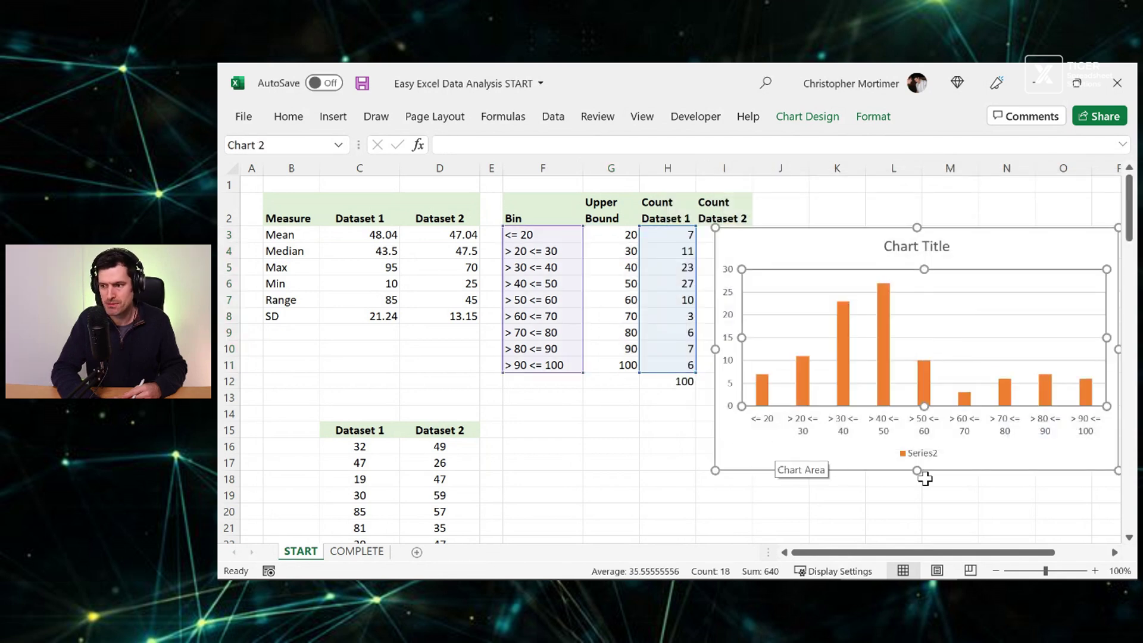
pyautogui.moveTo(916, 470); pyautogui.dragTo(917, 529)
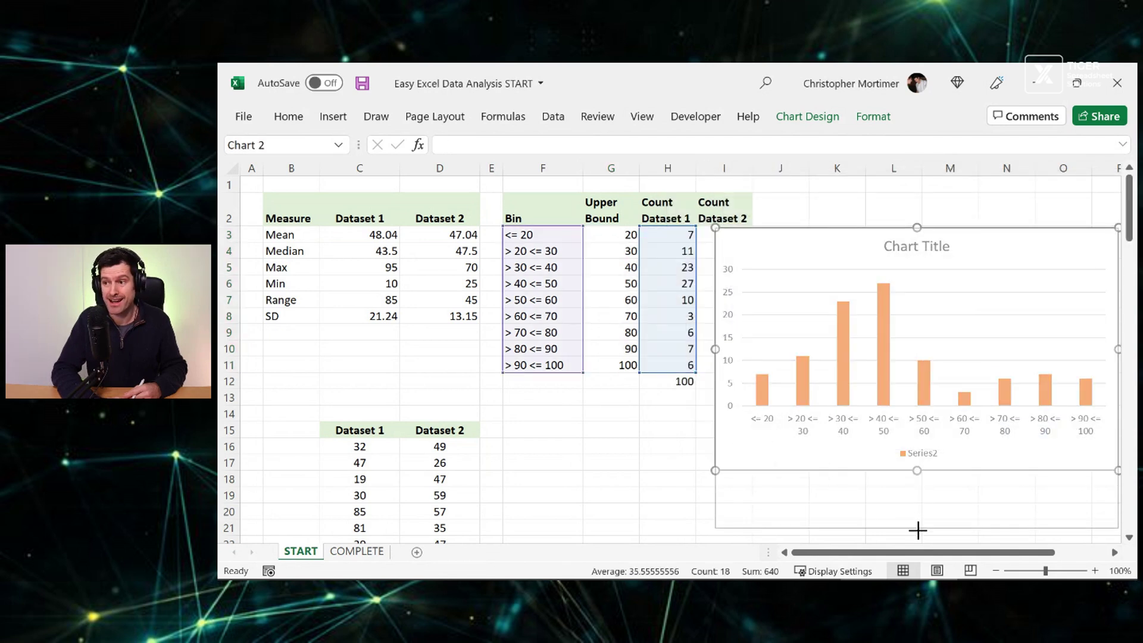
pyautogui.moveTo(994, 241); pyautogui.dragTo(997, 224)
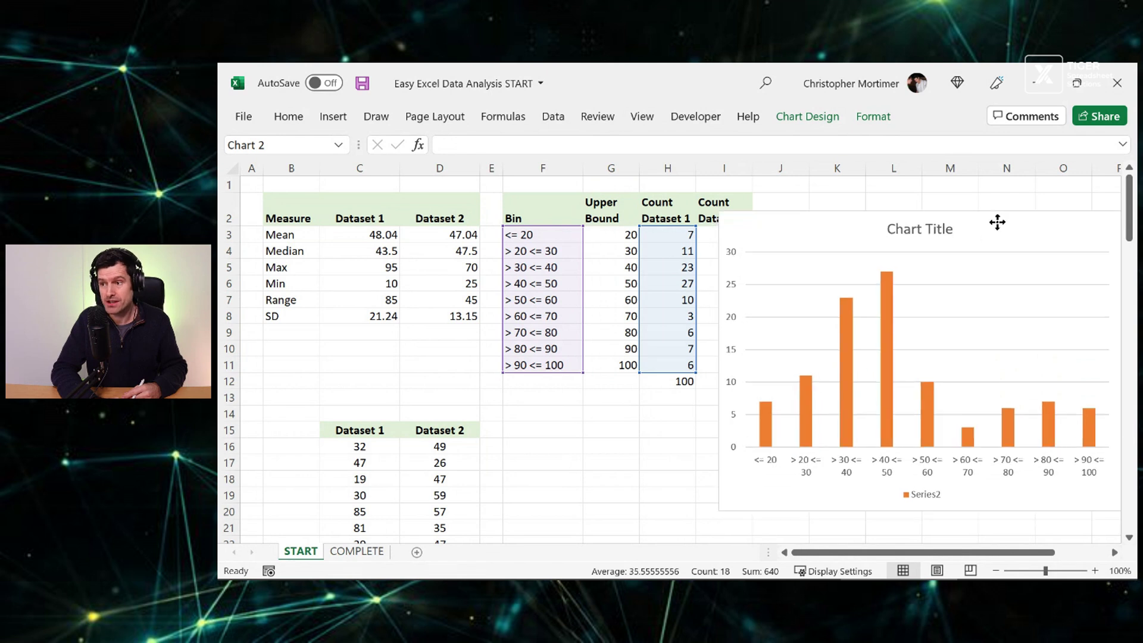
# Step: Retitle the chart 'Data Distribution'
pyautogui.click(941, 230)
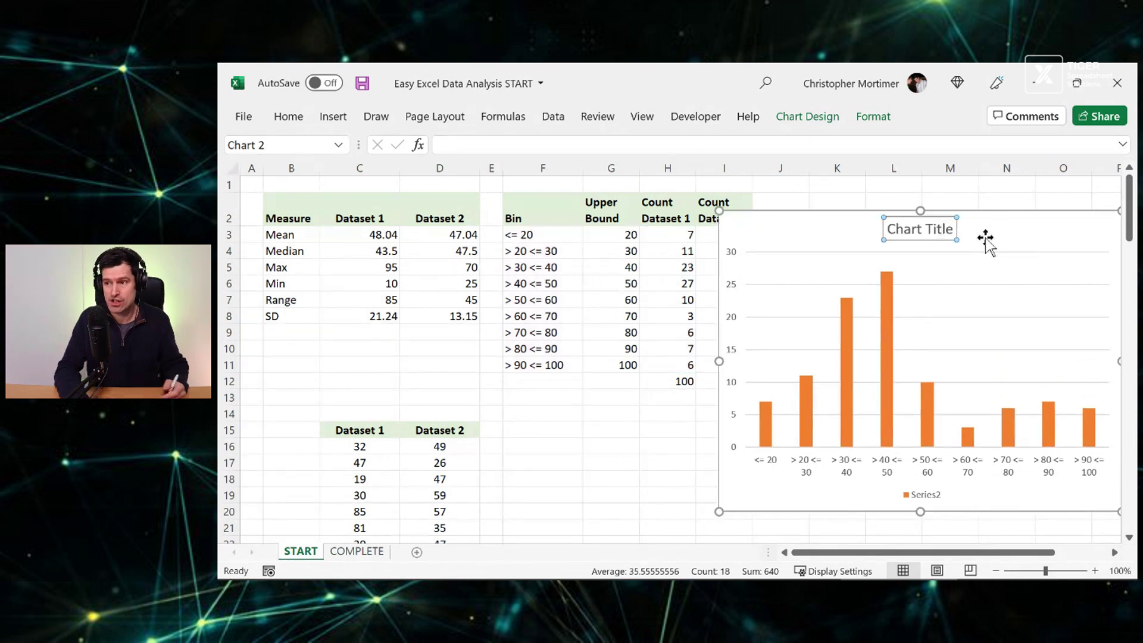
pyautogui.press('Delete')
pyautogui.press('Delete')
pyautogui.press('Delete')
pyautogui.press('Delete')
pyautogui.press('Delete')
pyautogui.press('Delete')
pyautogui.press('Delete')
pyautogui.press('Delete')
pyautogui.press('Delete')
pyautogui.press('Delete')
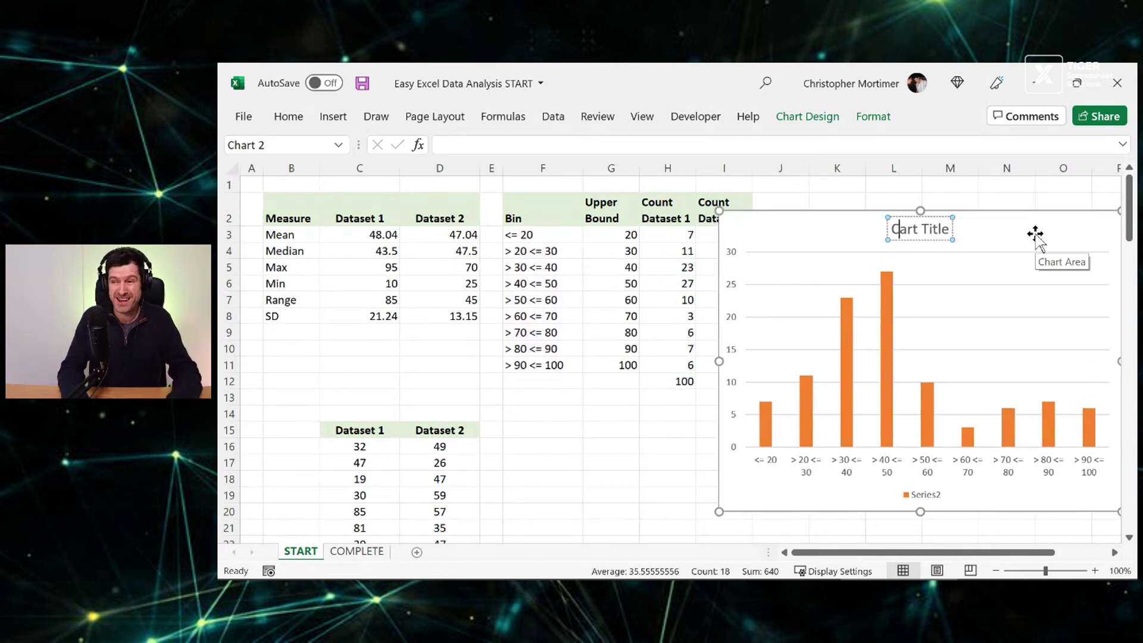
pyautogui.press('BackSpace')
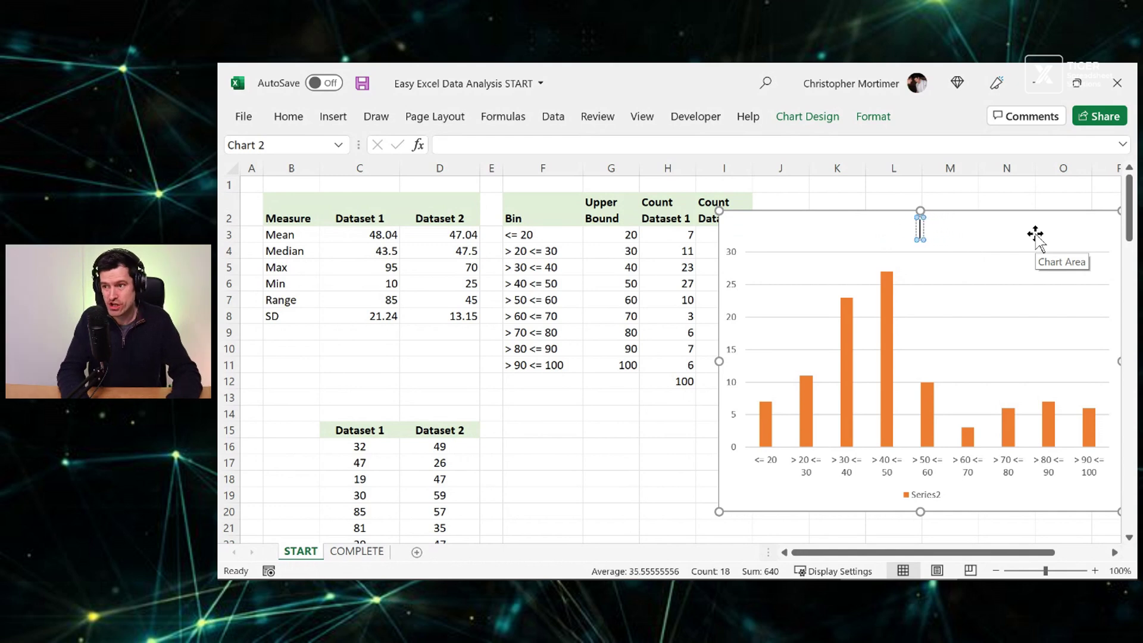
pyautogui.write('Dat')
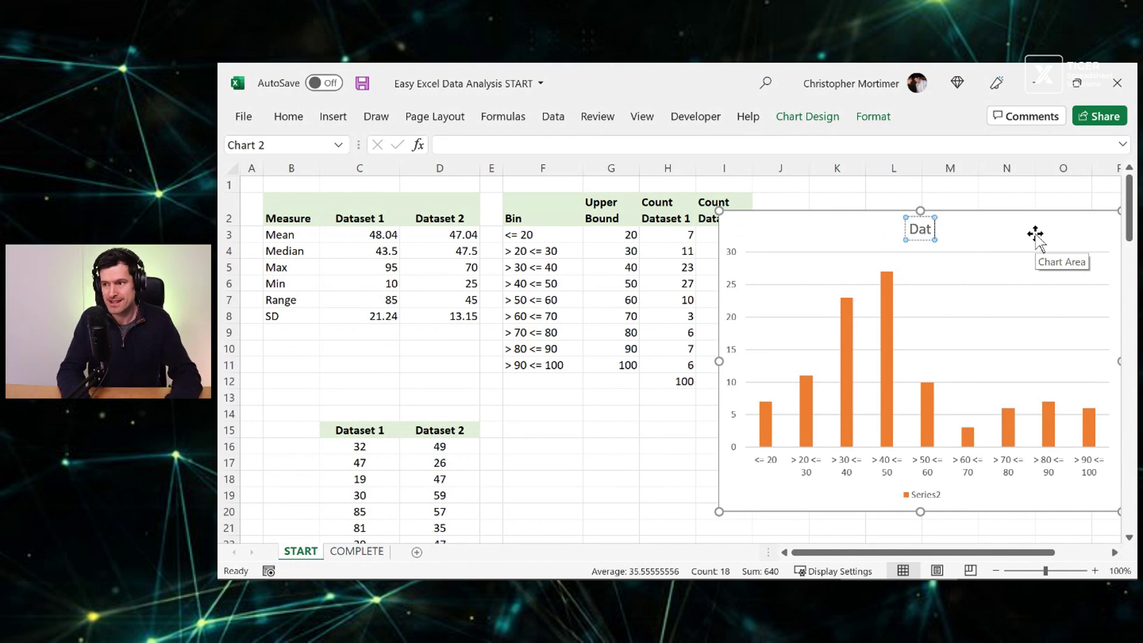
pyautogui.write('a')
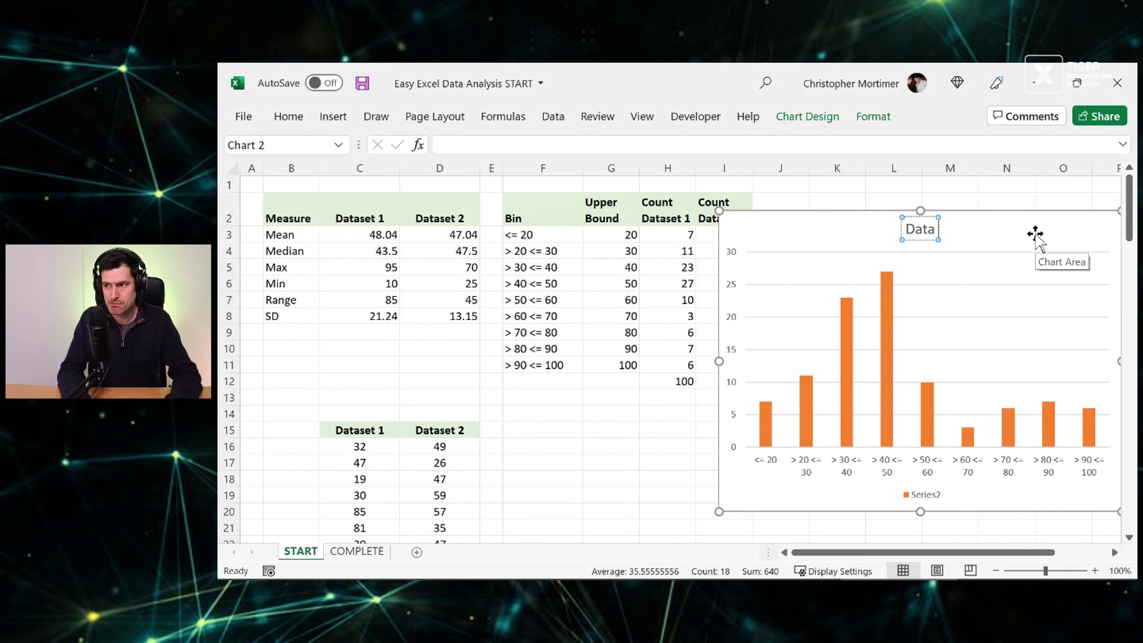
pyautogui.write(' Distribu')
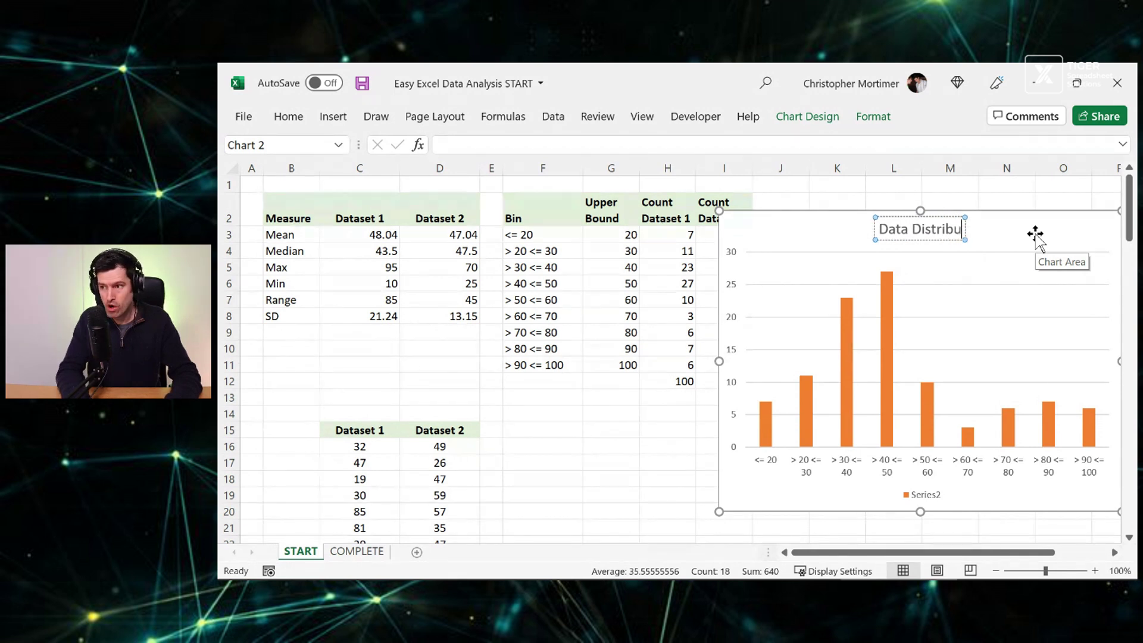
pyautogui.write('tion')
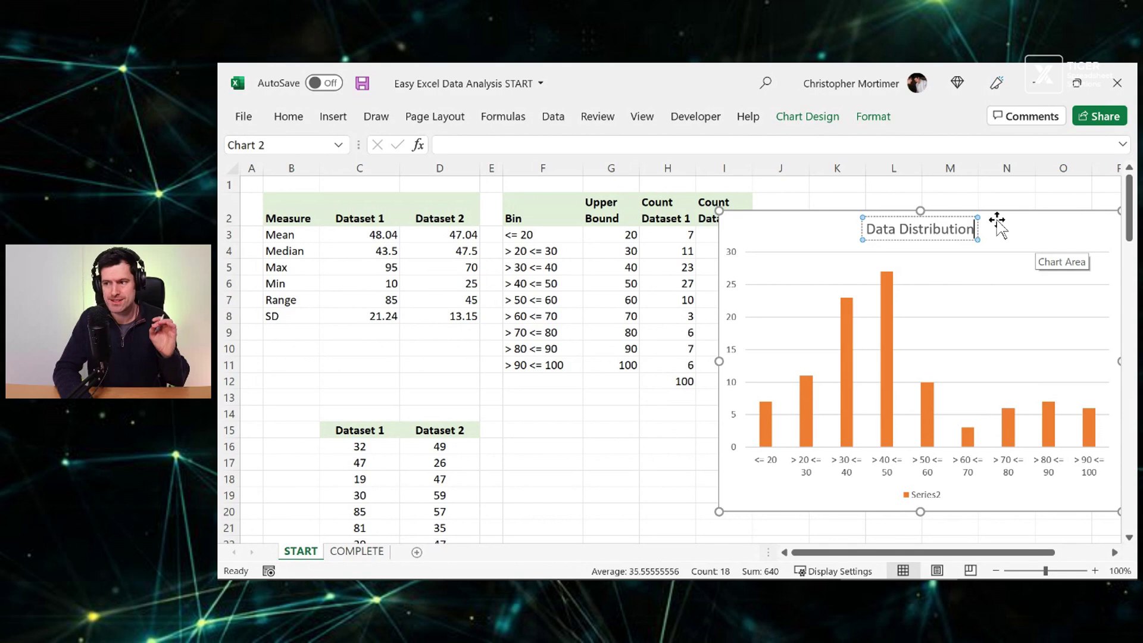
pyautogui.click(989, 198)
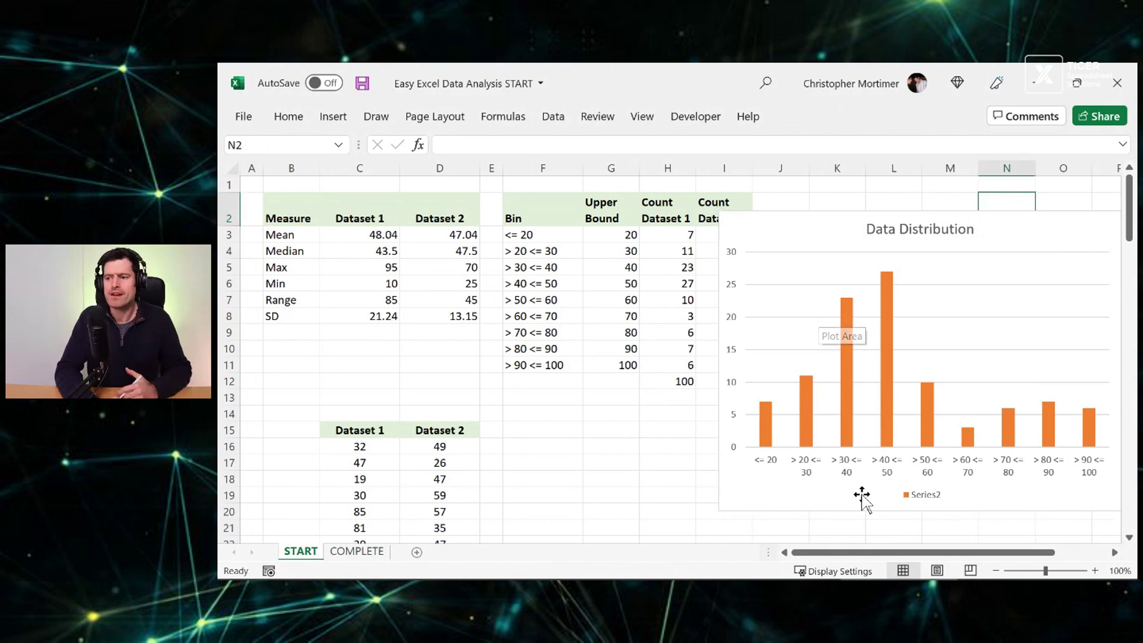
# Step: Add a new chart series with values =START!$I$3:$I$11 for the Dataset 2 counts
pyautogui.click(799, 226)
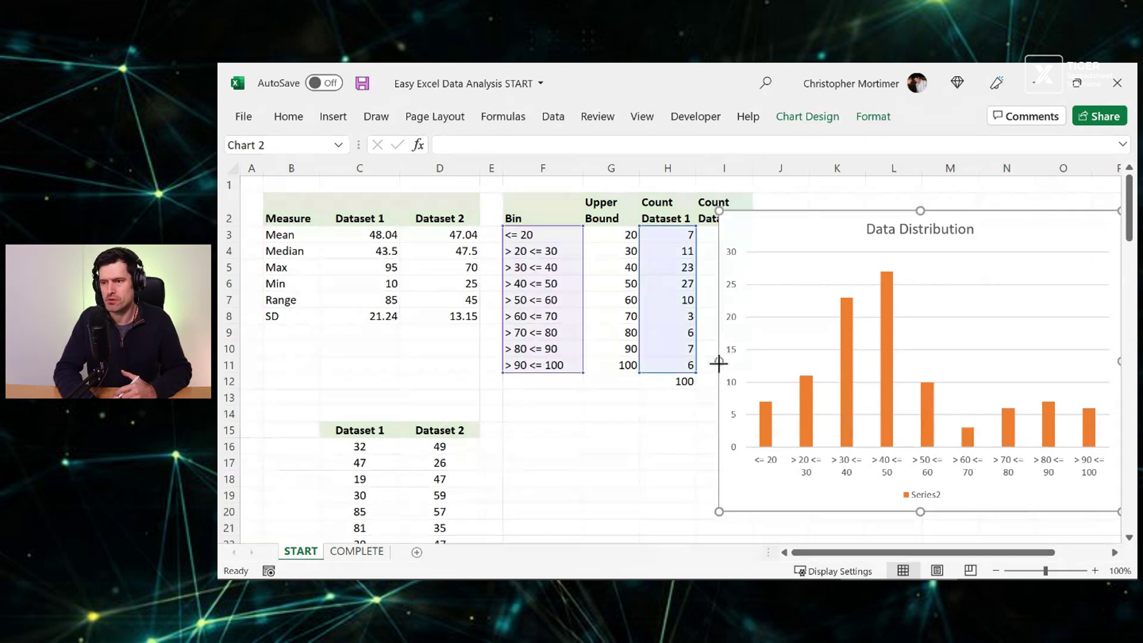
pyautogui.moveTo(719, 361); pyautogui.dragTo(777, 371)
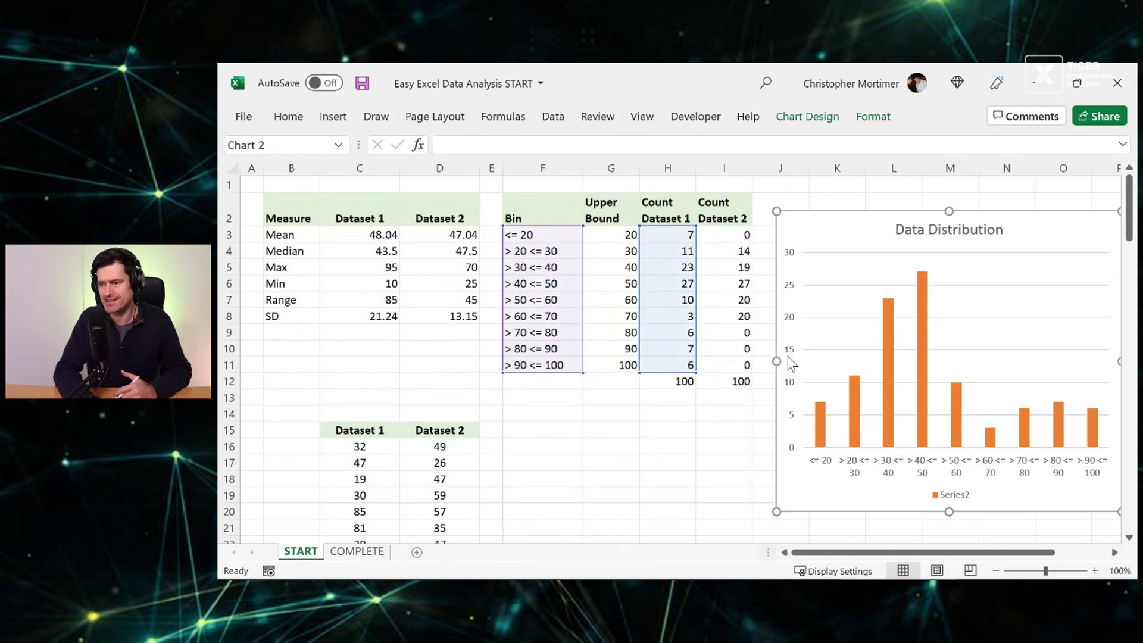
pyautogui.rightClick(1005, 276)
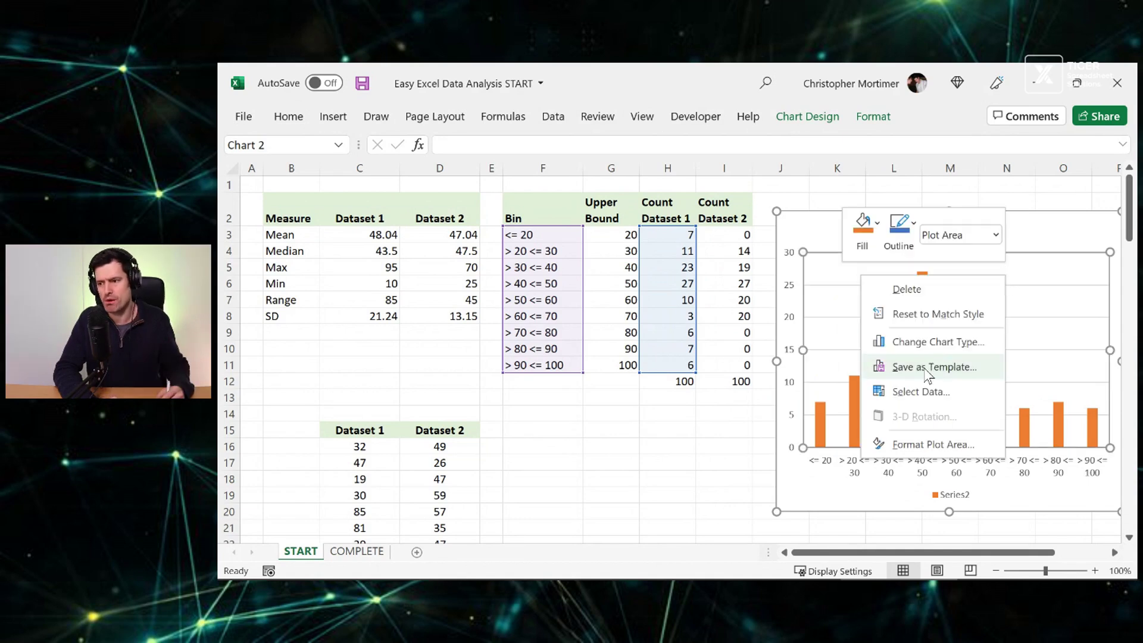
pyautogui.click(921, 391)
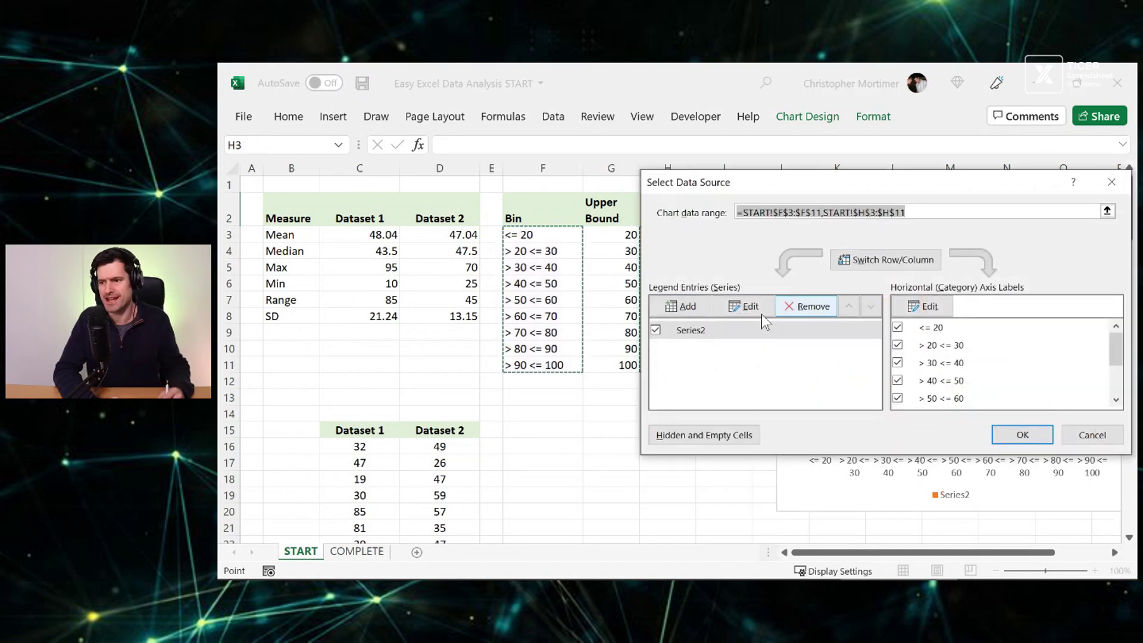
pyautogui.click(676, 308)
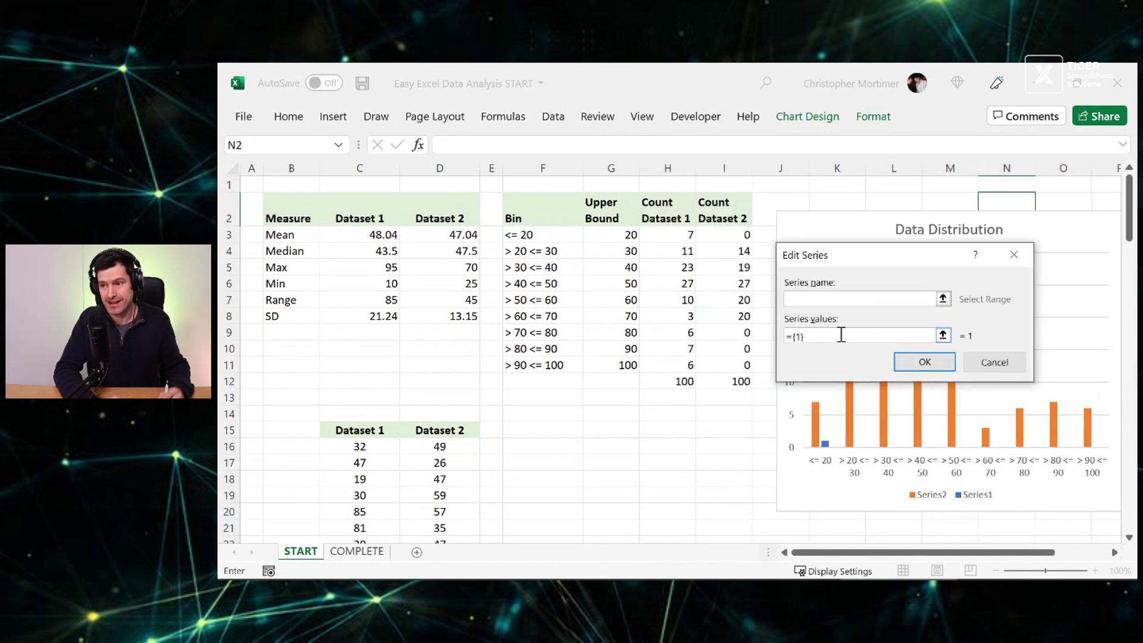
pyautogui.click(841, 335)
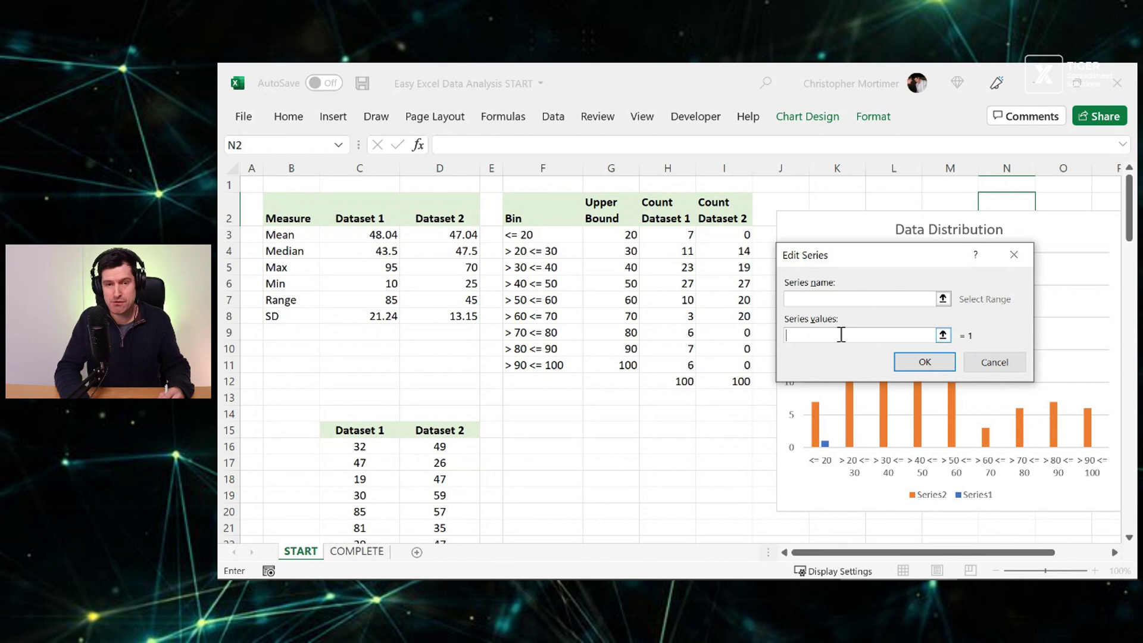
pyautogui.click(724, 240)
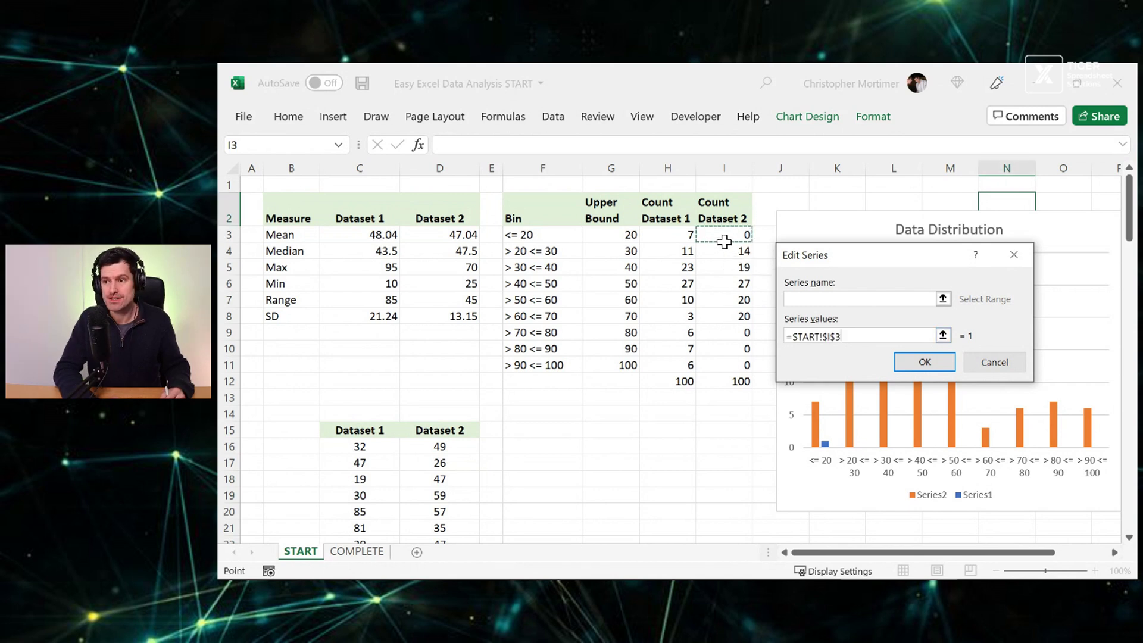
pyautogui.moveTo(724, 240); pyautogui.dragTo(735, 365)
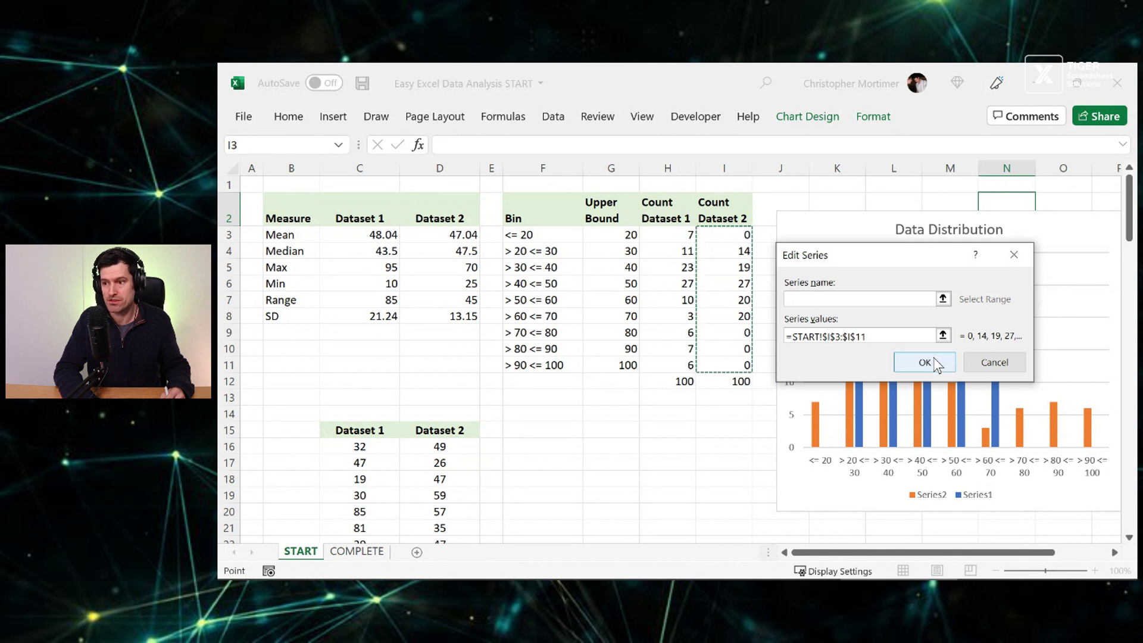
pyautogui.click(925, 362)
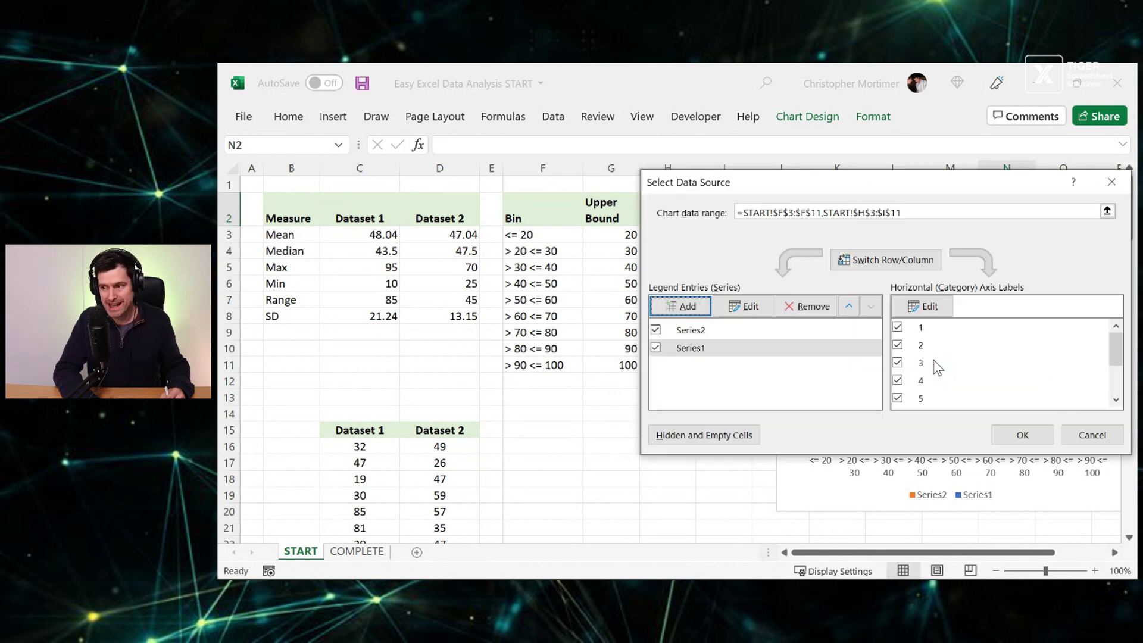
pyautogui.click(1012, 436)
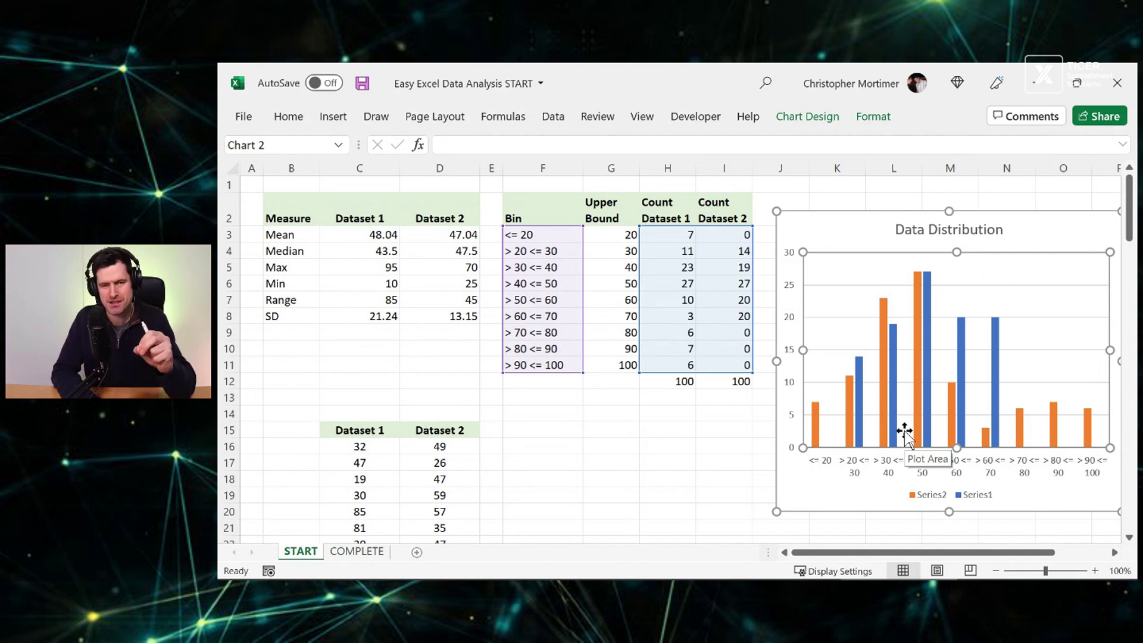
# Step: Name the first count series from header cell H2 (Count Dataset 1)
pyautogui.click(941, 504)
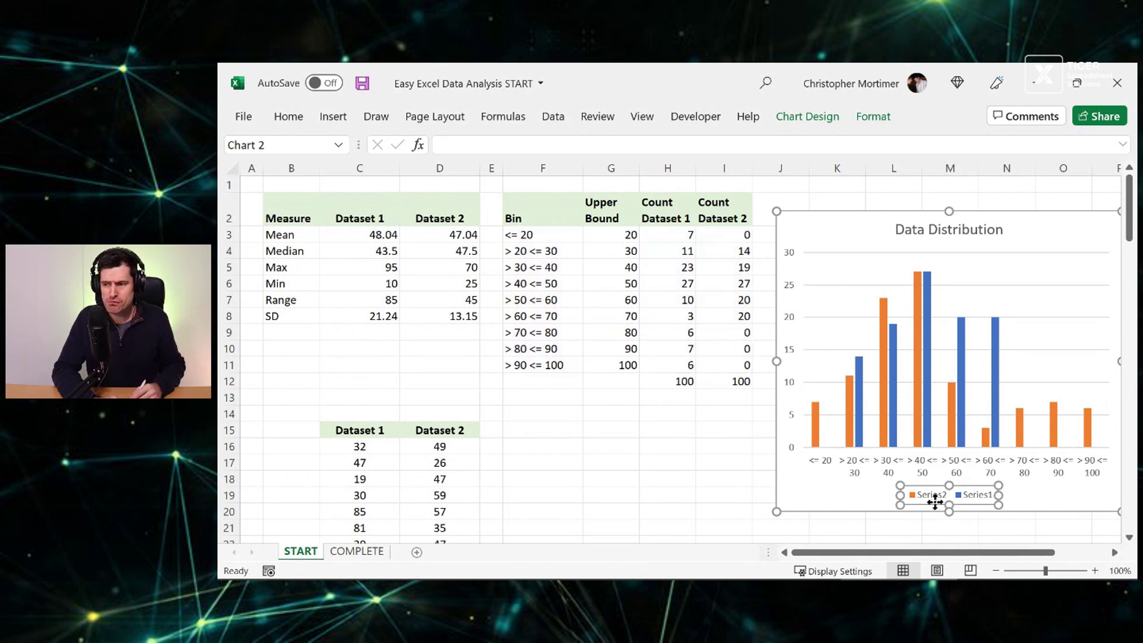
pyautogui.click(1065, 278)
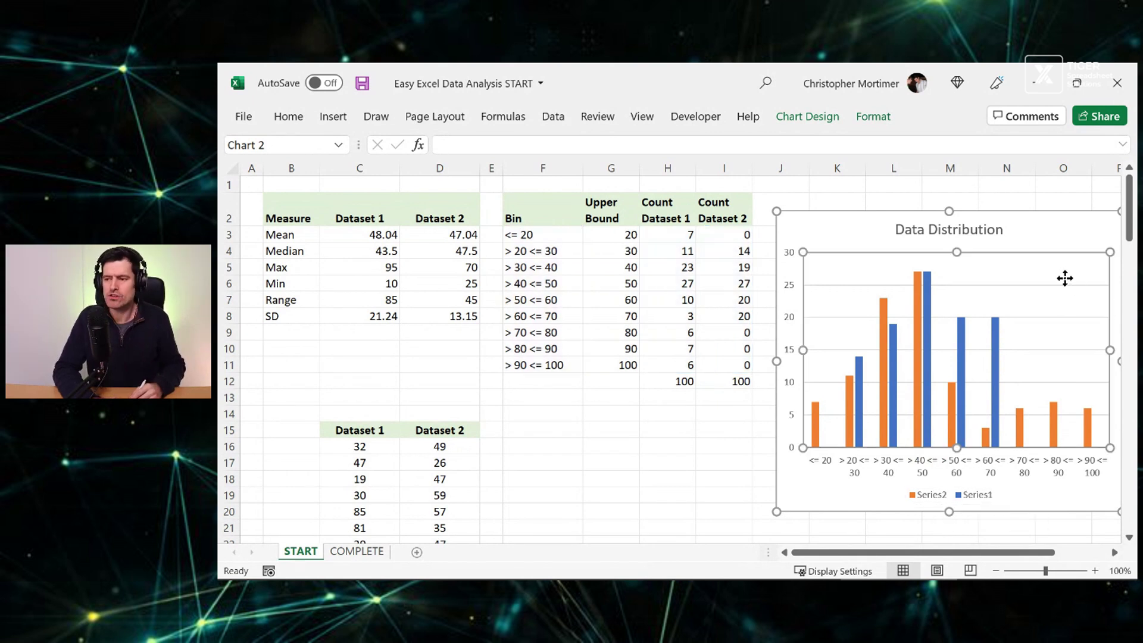
pyautogui.rightClick(1065, 278)
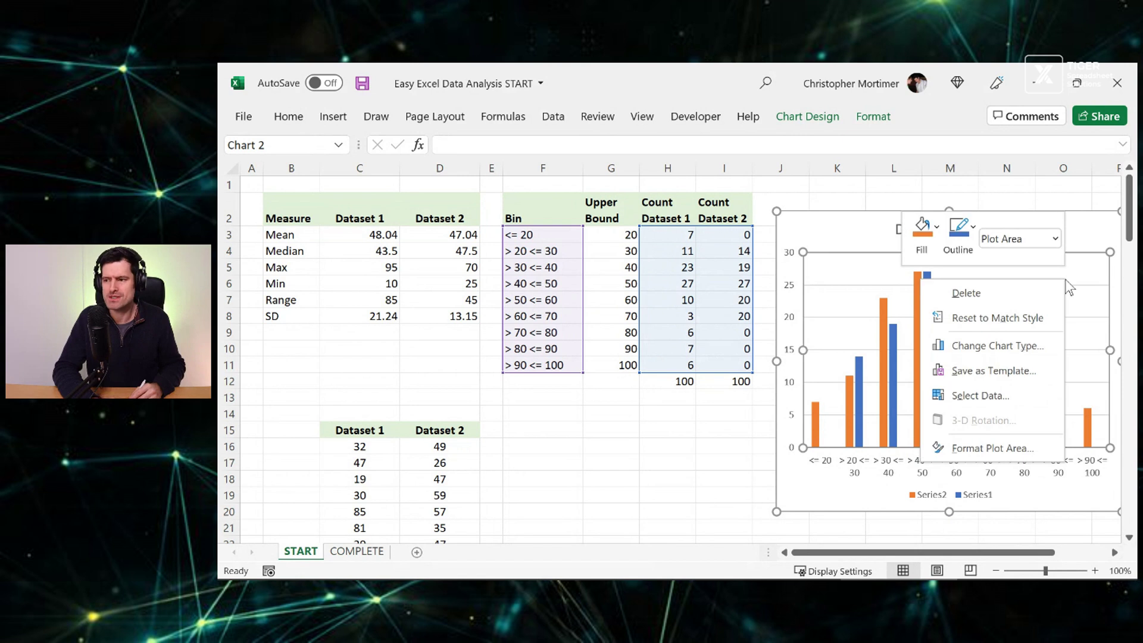
pyautogui.click(1004, 396)
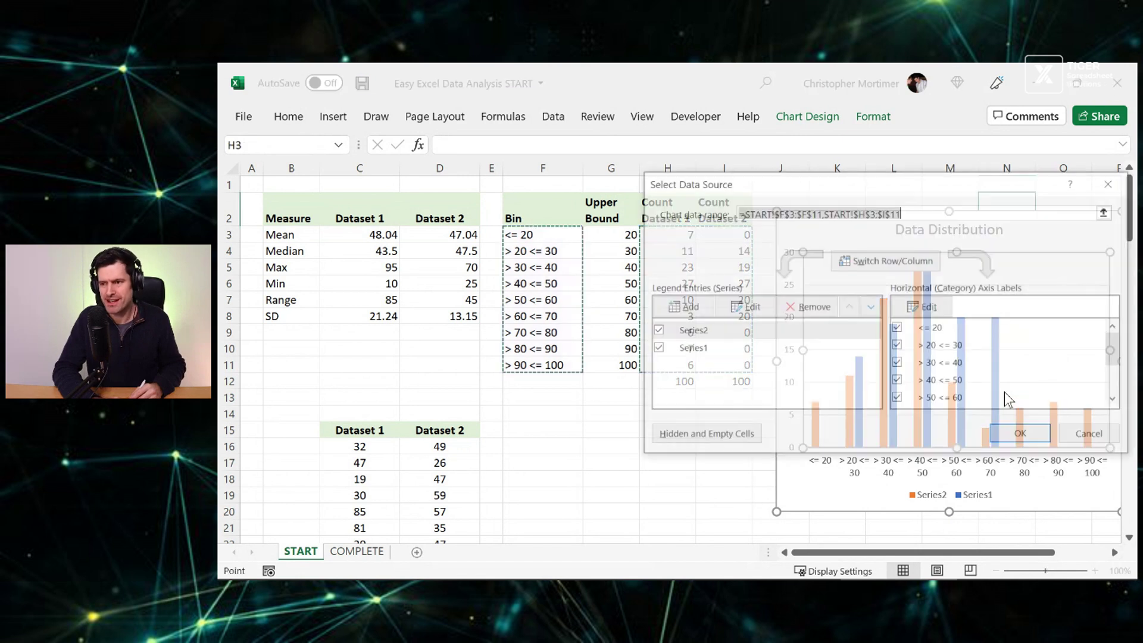
pyautogui.click(744, 307)
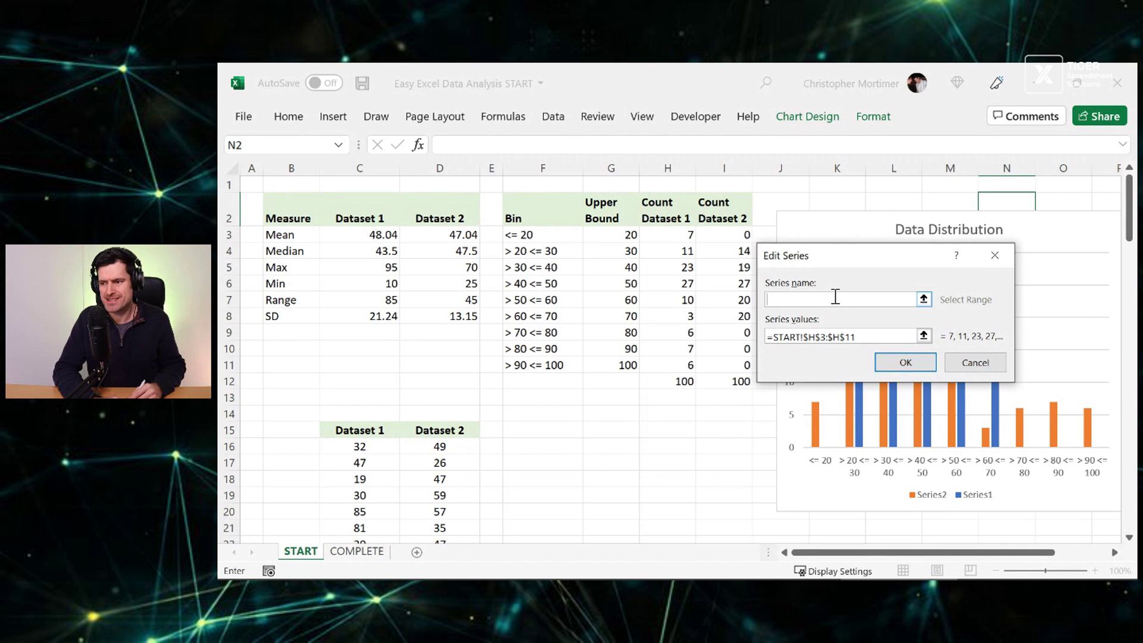
pyautogui.click(672, 214)
pyautogui.click(909, 359)
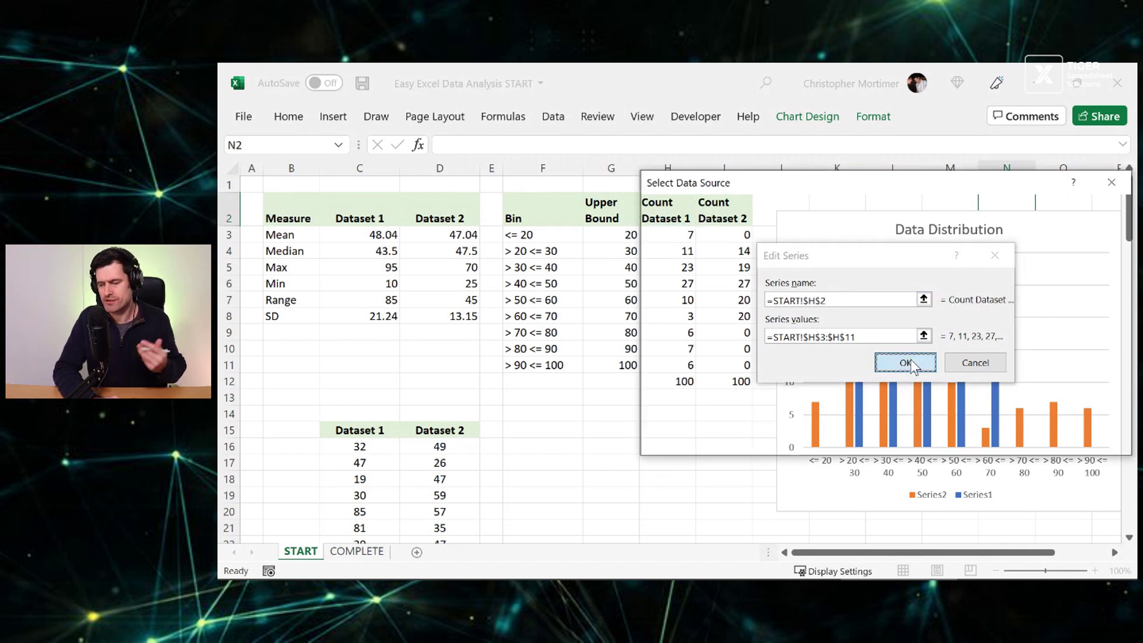
# Step: Name the other series from header cell I2 (Count Dataset 2) and apply
pyautogui.click(679, 347)
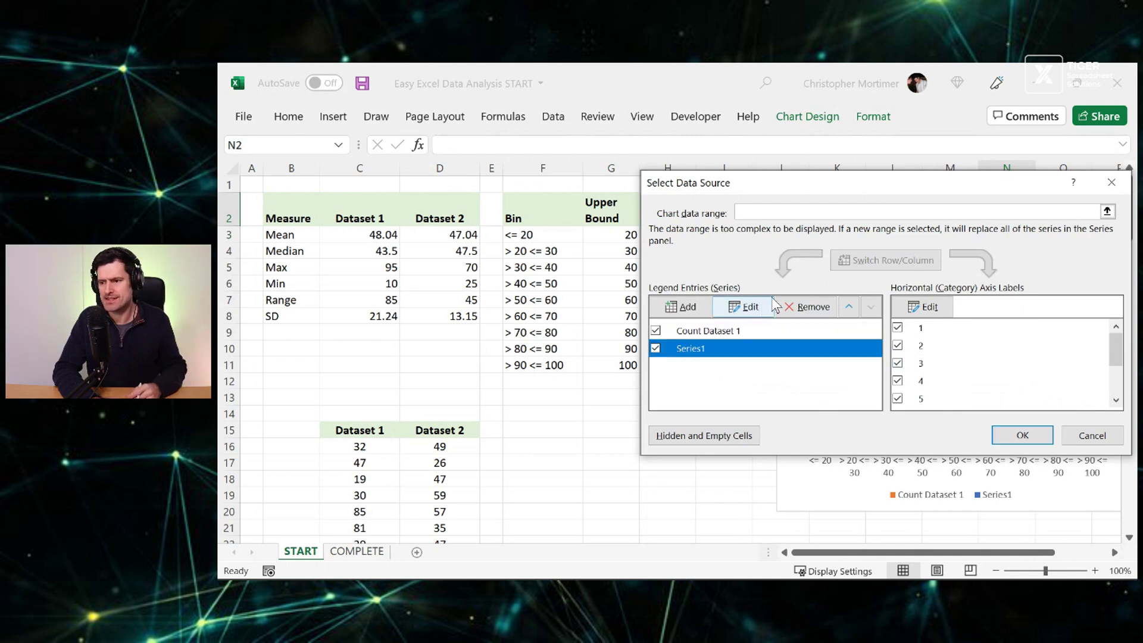
pyautogui.click(744, 307)
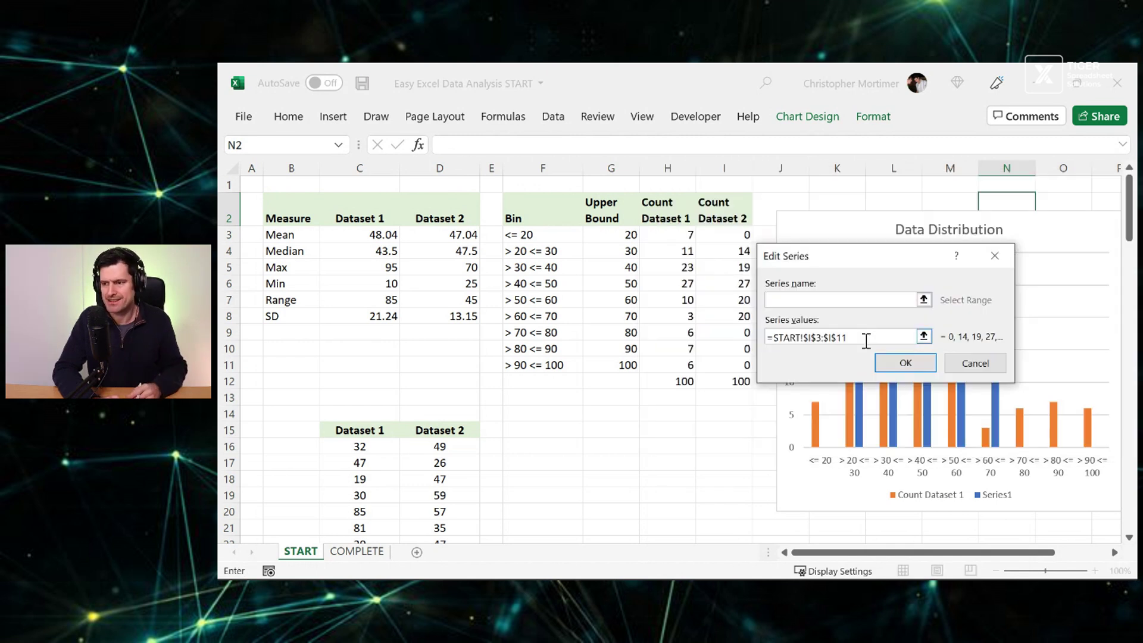
pyautogui.click(722, 212)
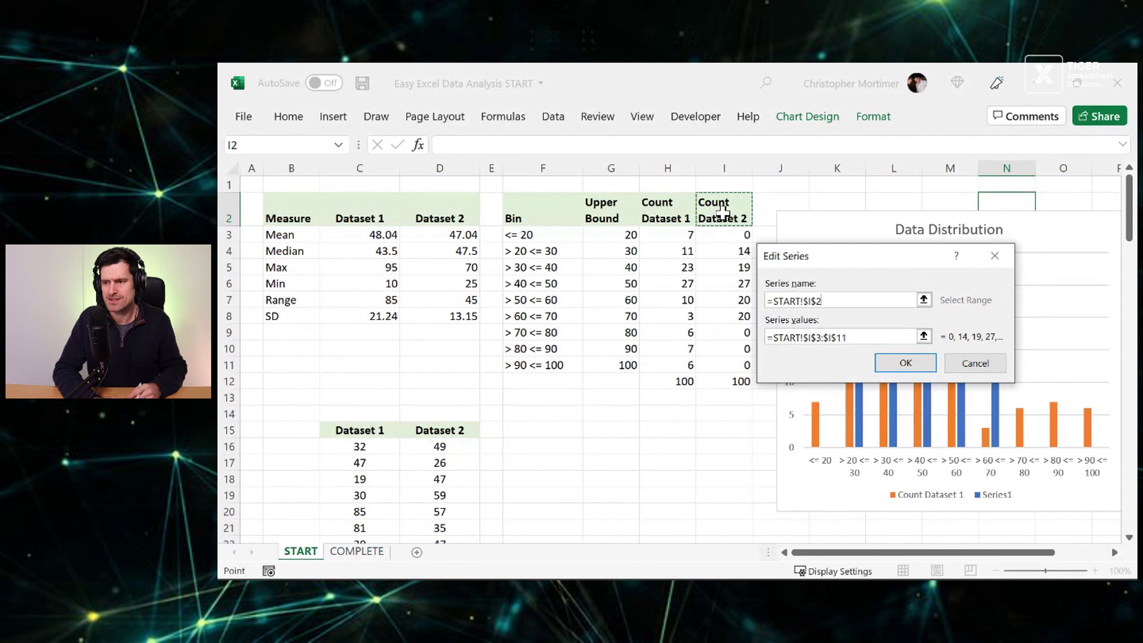
pyautogui.click(922, 362)
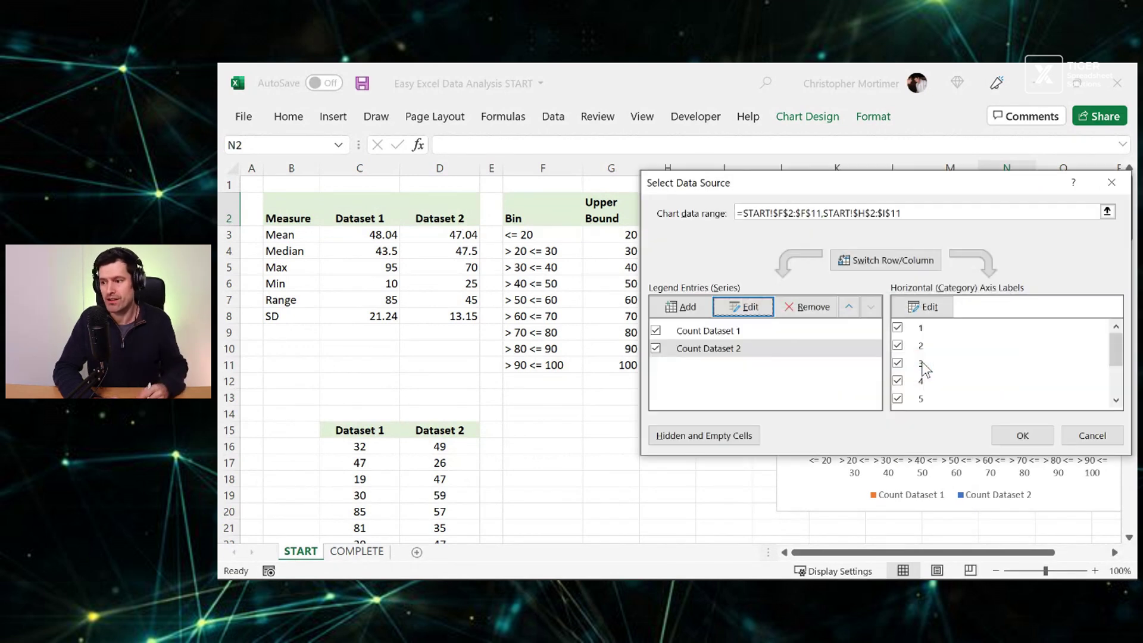
pyautogui.click(1041, 434)
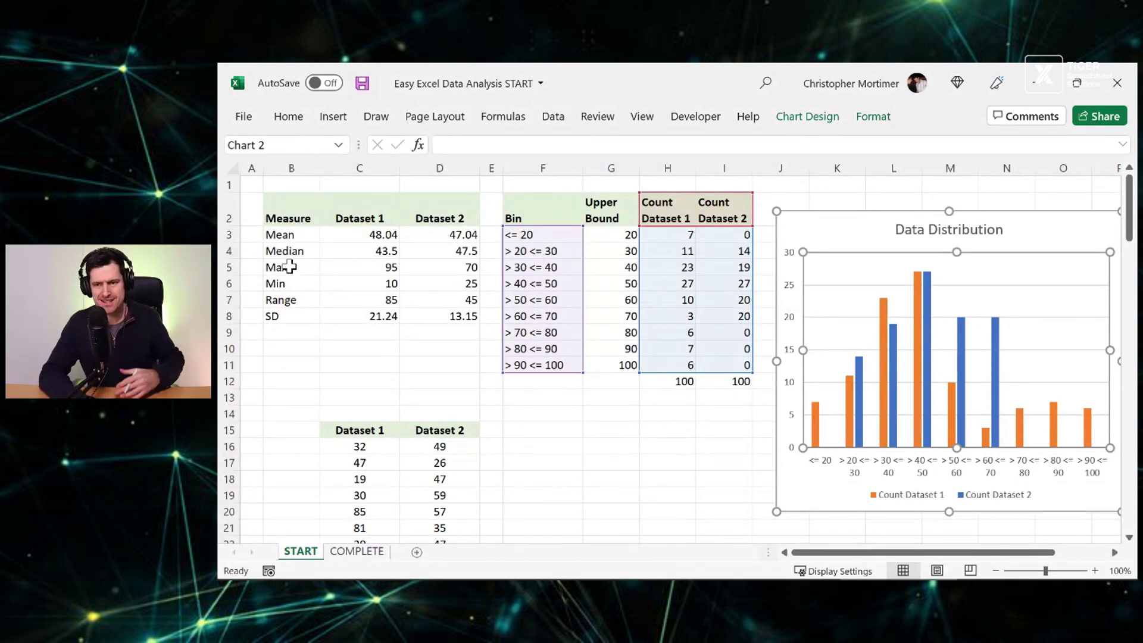
pyautogui.click(288, 238)
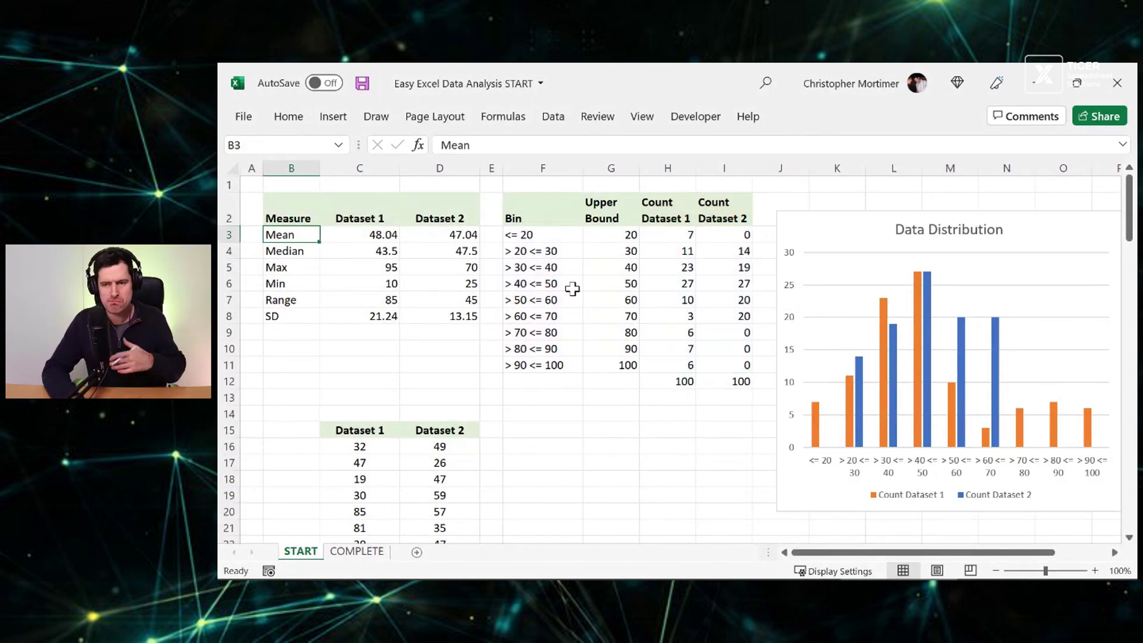
pyautogui.press('Down')
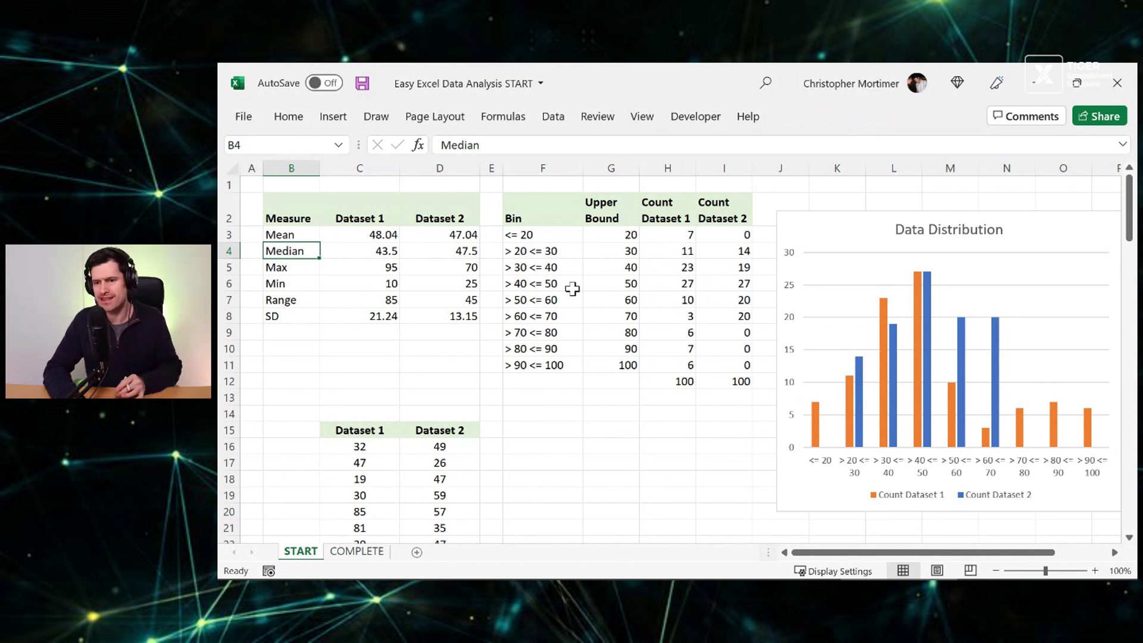
pyautogui.press('Down')
pyautogui.press('Down')
pyautogui.press('Down')
pyautogui.press('Right')
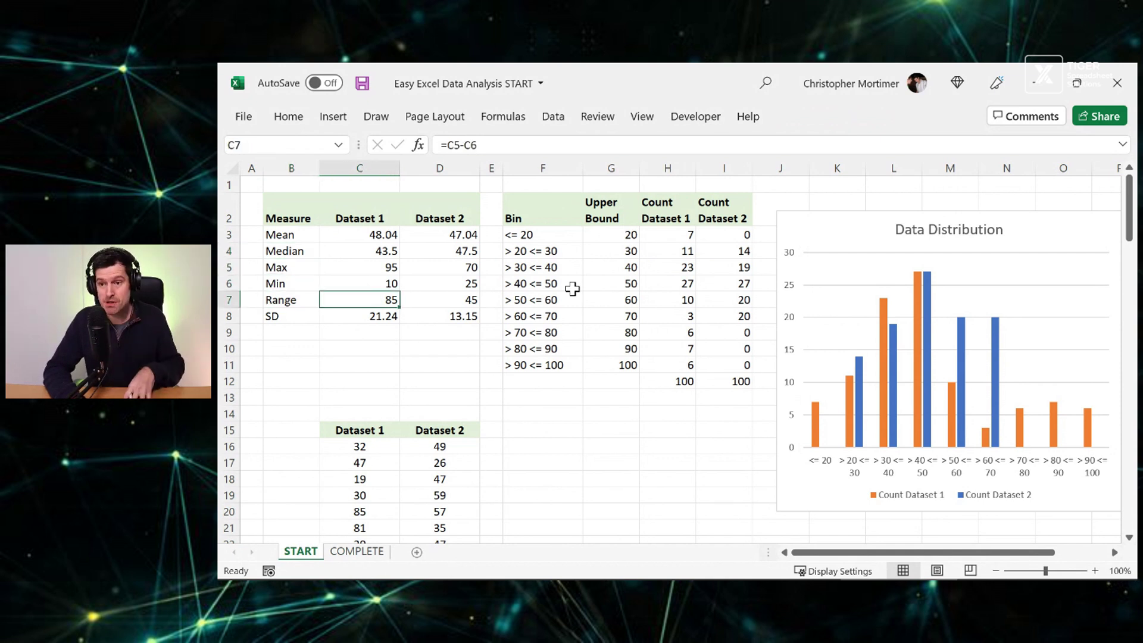
pyautogui.press('Down')
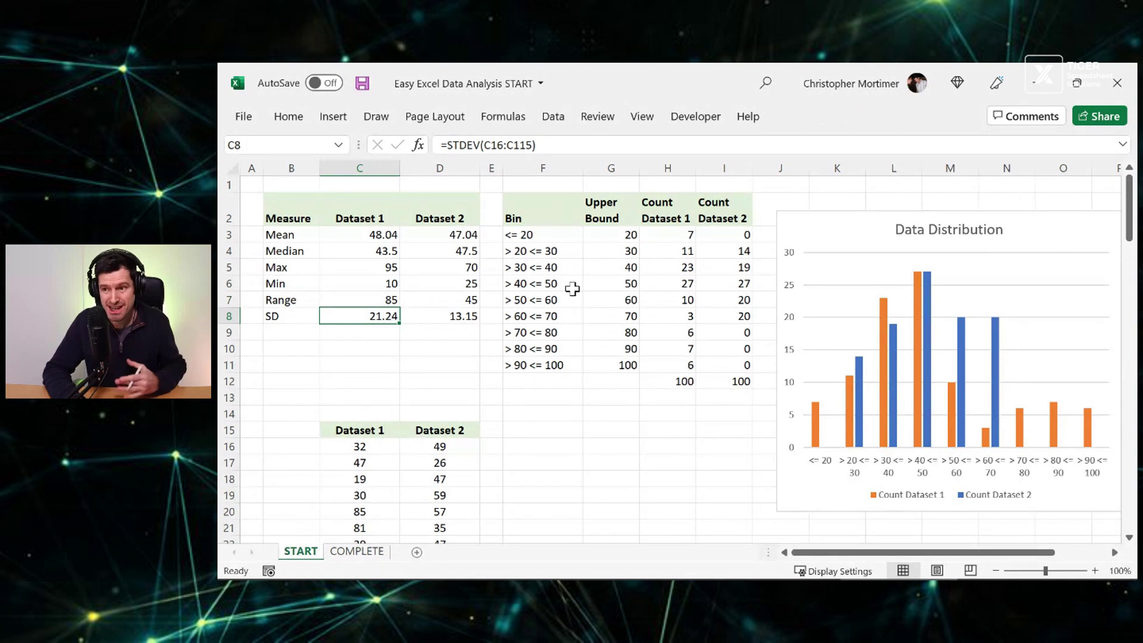
pyautogui.press('Right')
pyautogui.press('Right')
pyautogui.press('Right')
pyautogui.press('Right')
pyautogui.press('Right')
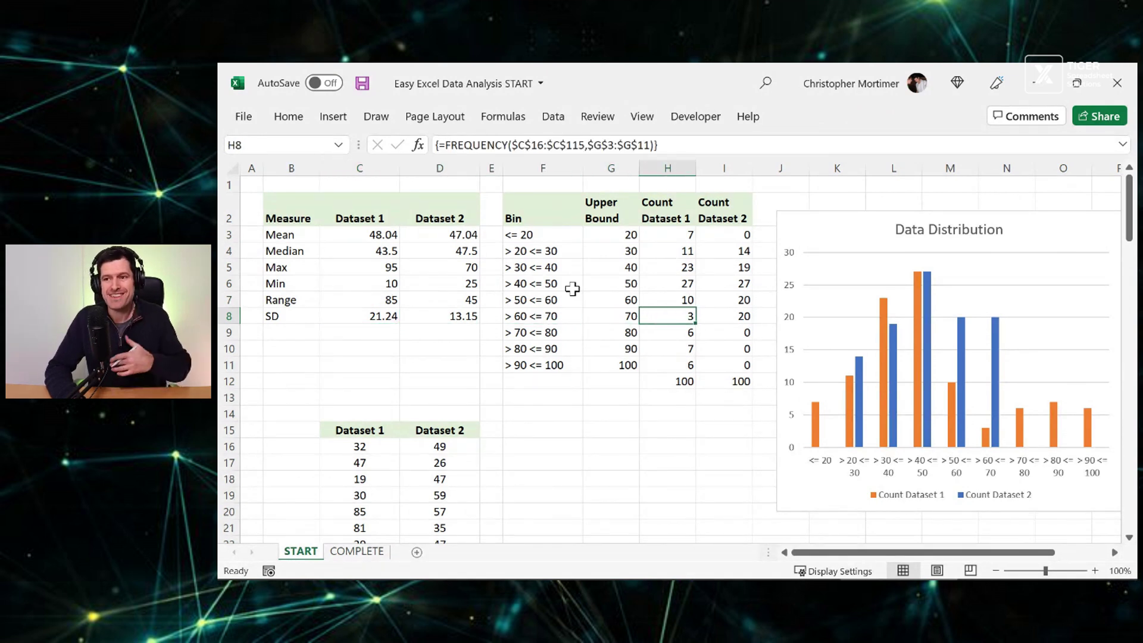